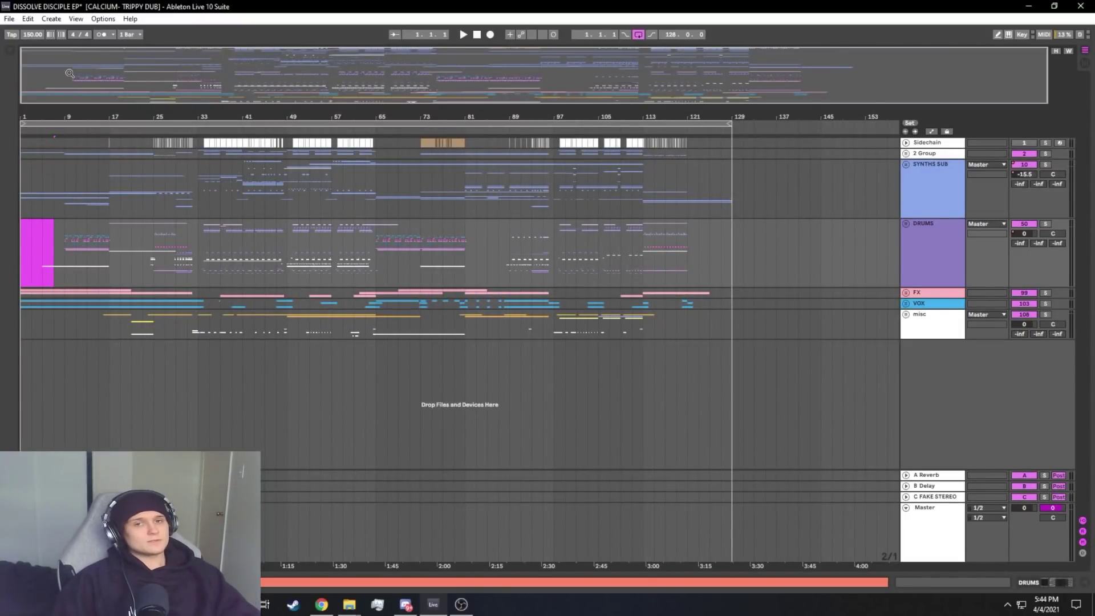
Examine the full arrangement timeline along with the 2 Group and SYNTHS SUB group tracks
mouse_move(57, 79)
left_mouse_down()
mouse_move(57, 95)
mouse_move(58, 79)
left_mouse_up()
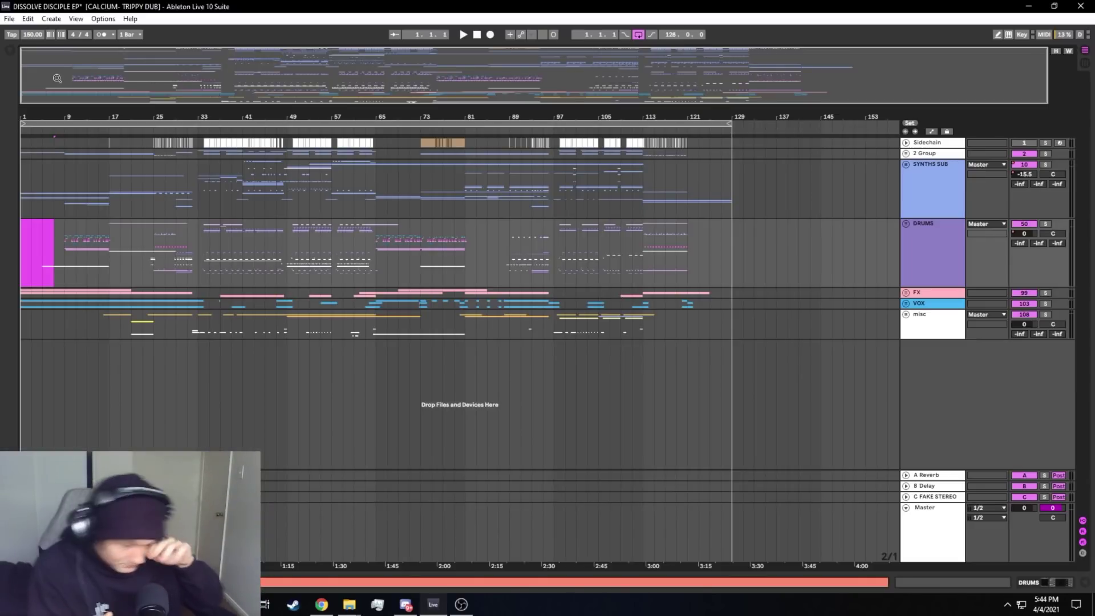
left_click(946, 195)
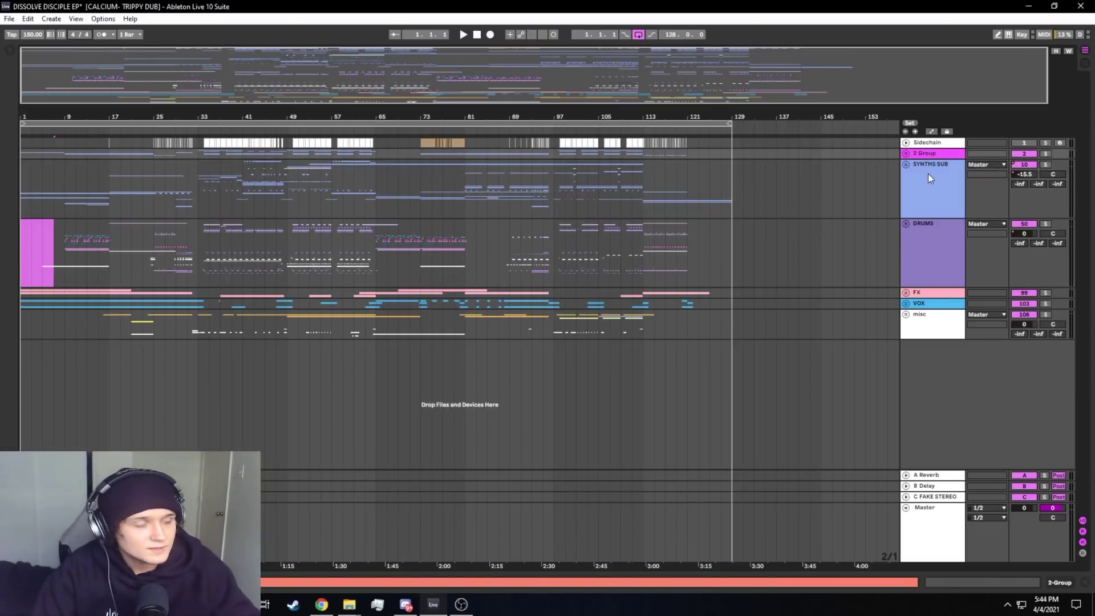
left_click(931, 153)
left_click(928, 193)
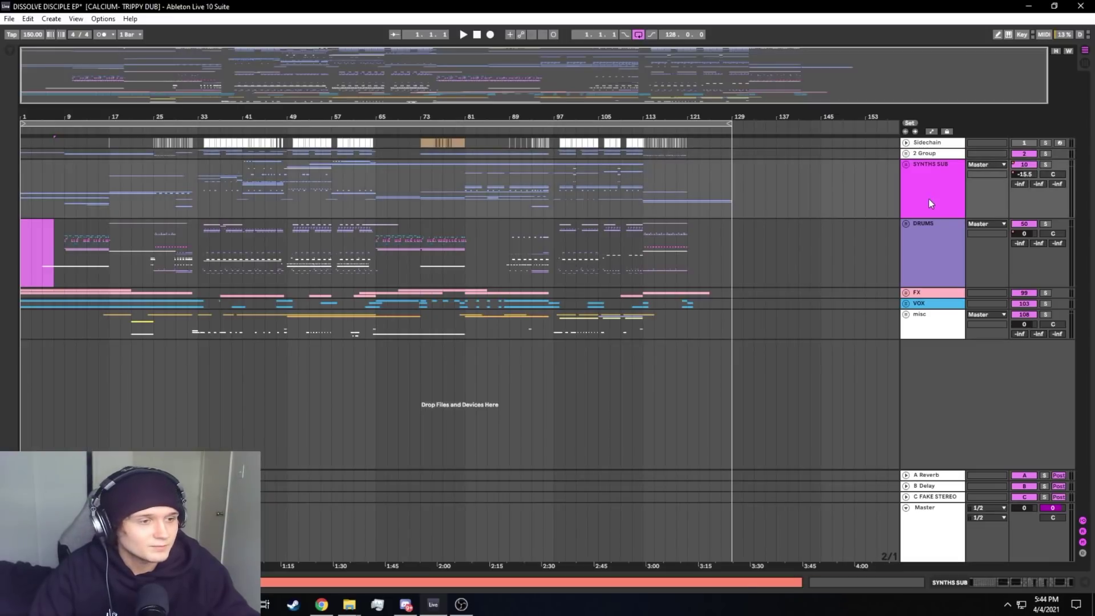
left_click_drag(54, 97, 36, 83)
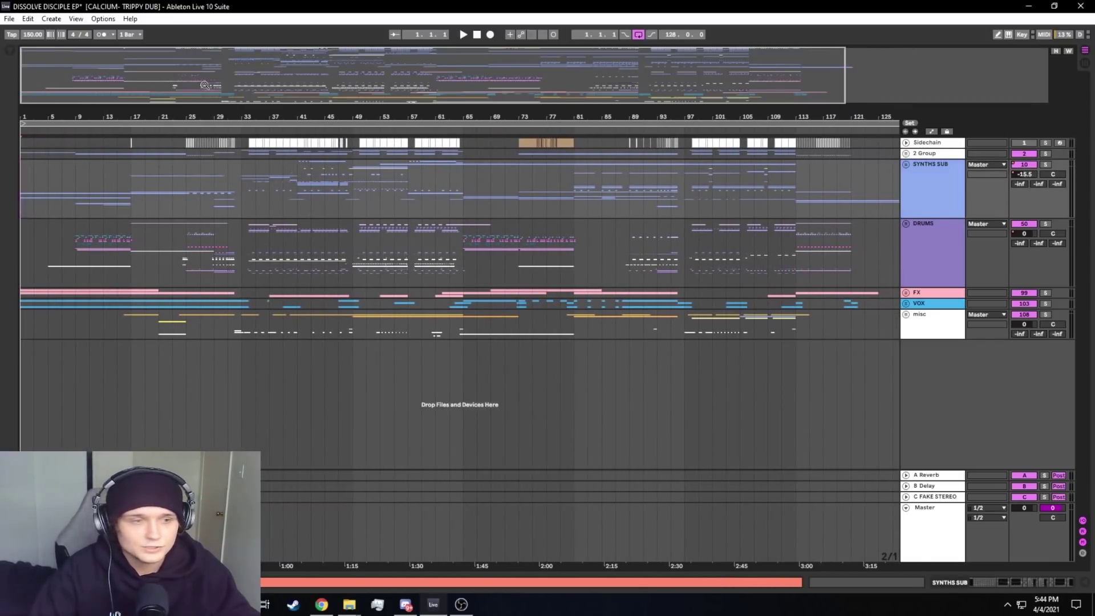
left_click_drag(233, 83, 233, 81)
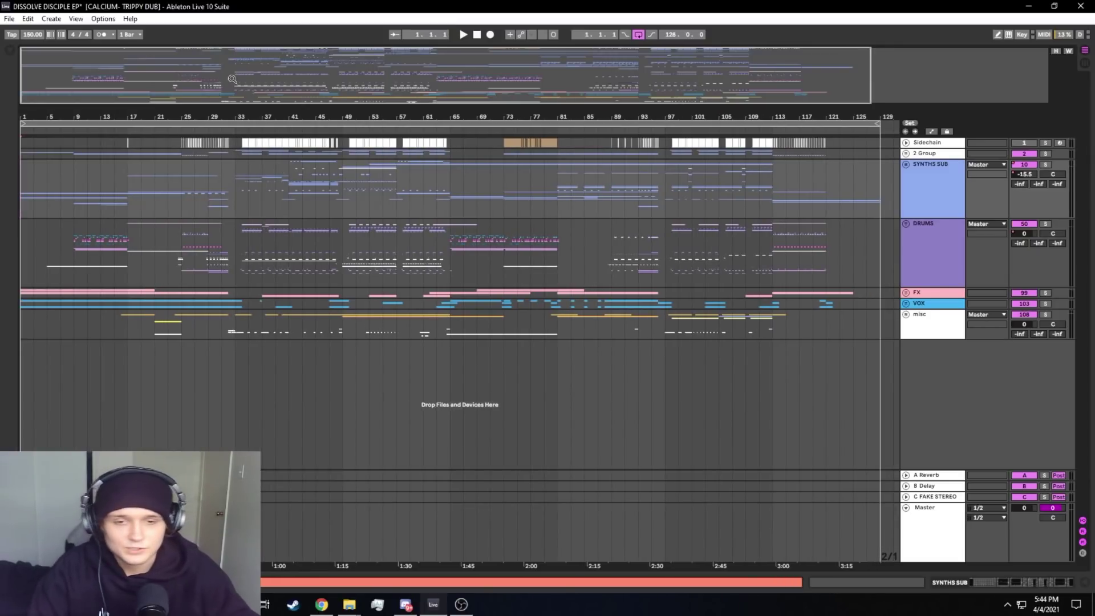
left_click_drag(232, 80, 232, 83)
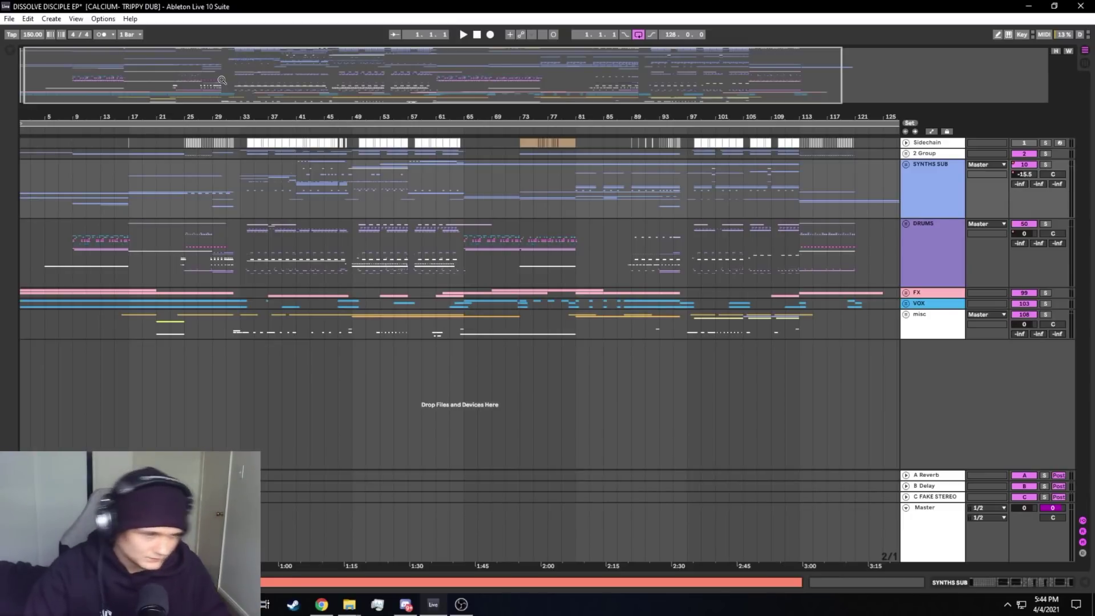
Unfold the SYNTHS SUB group, look through its Serum and Phase Plant tracks, and fold it again
left_click(905, 164)
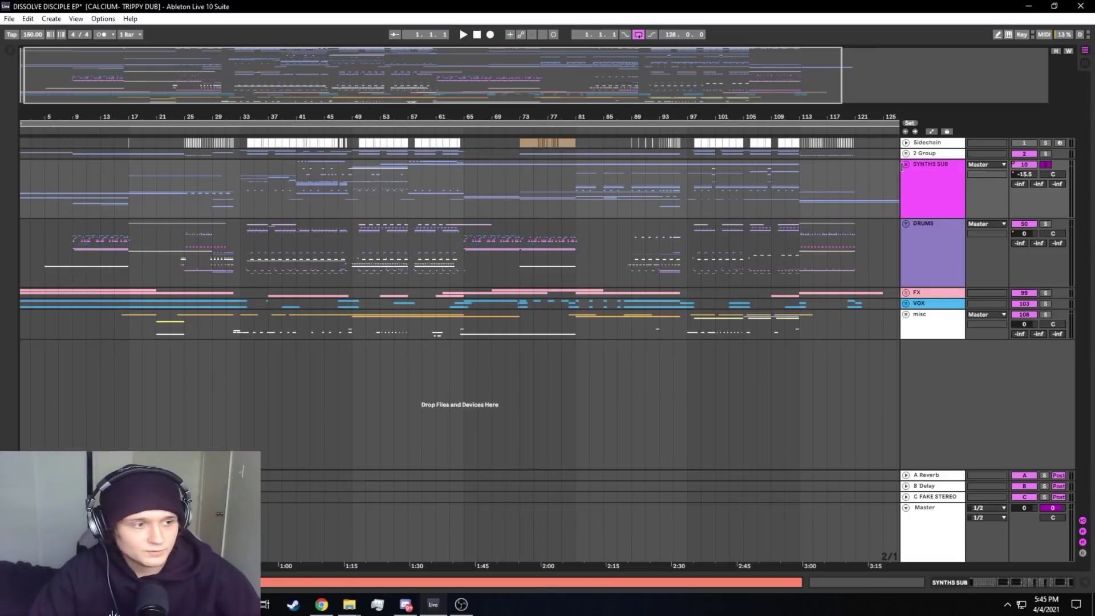
scroll(786, 197, "down", 15)
scroll(683, 207, "up", 15)
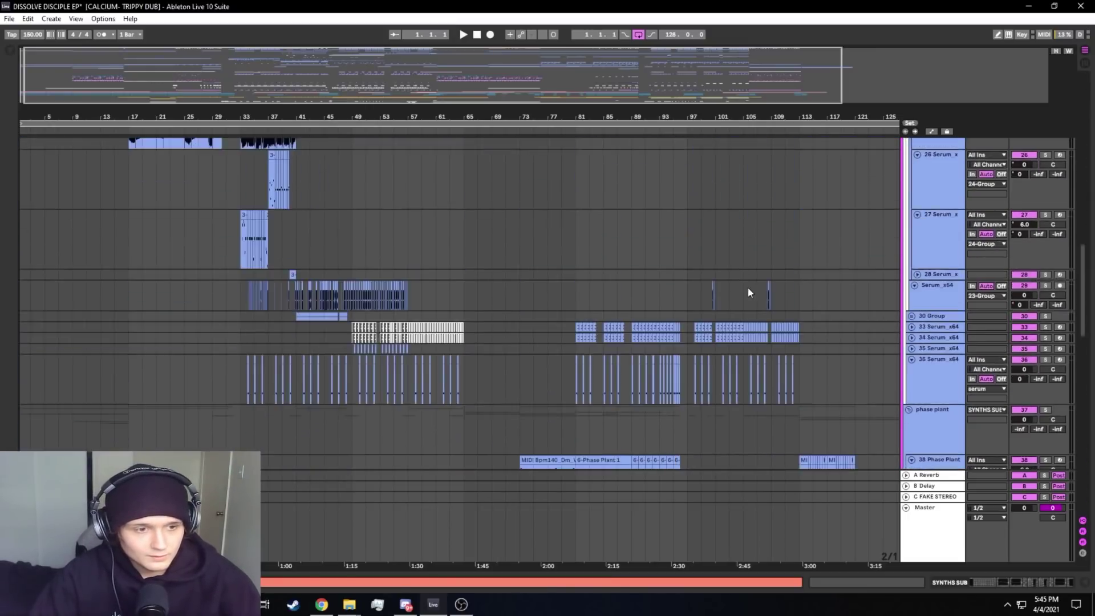
scroll(773, 285, "up", 12)
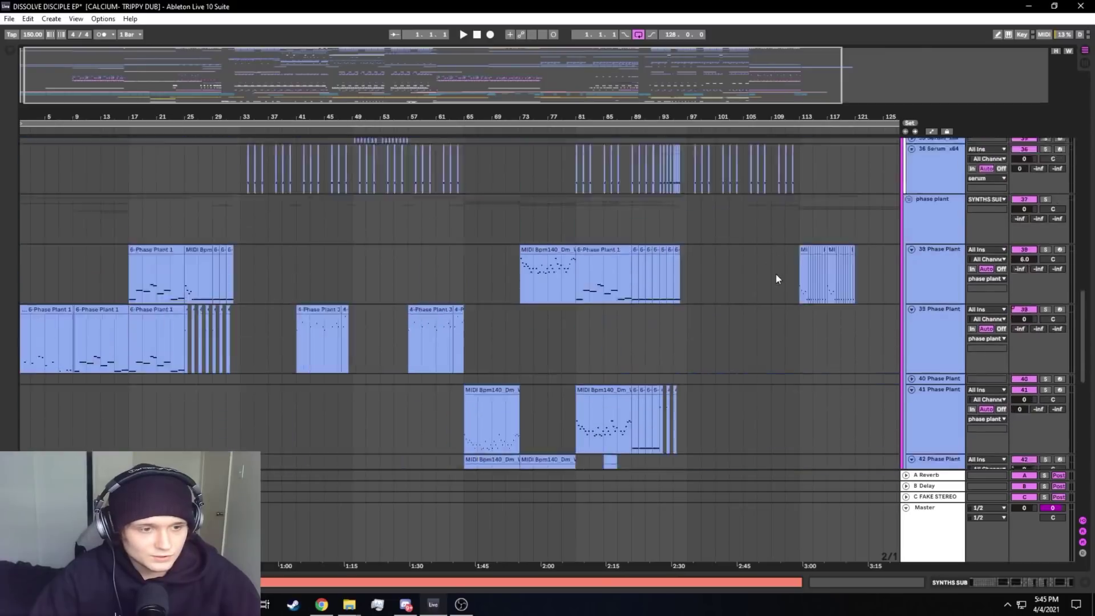
left_click(906, 164)
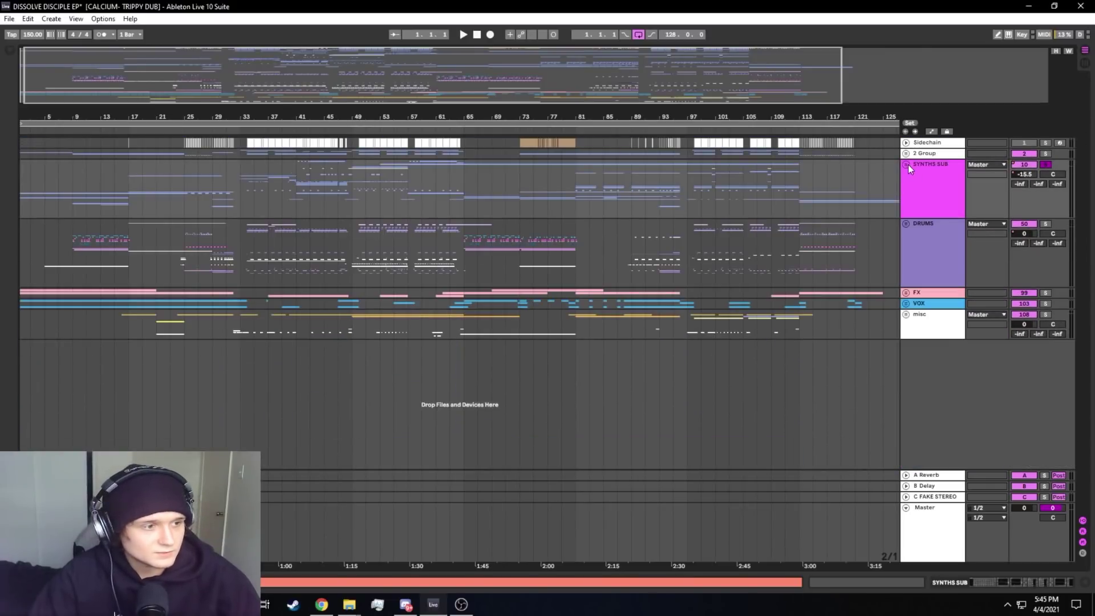
Reopen the SYNTHS SUB group and examine the Phase Plant clips at the start of the arrangement
left_click(905, 165)
scroll(802, 197, "down", 12)
scroll(450, 238, "down", 6)
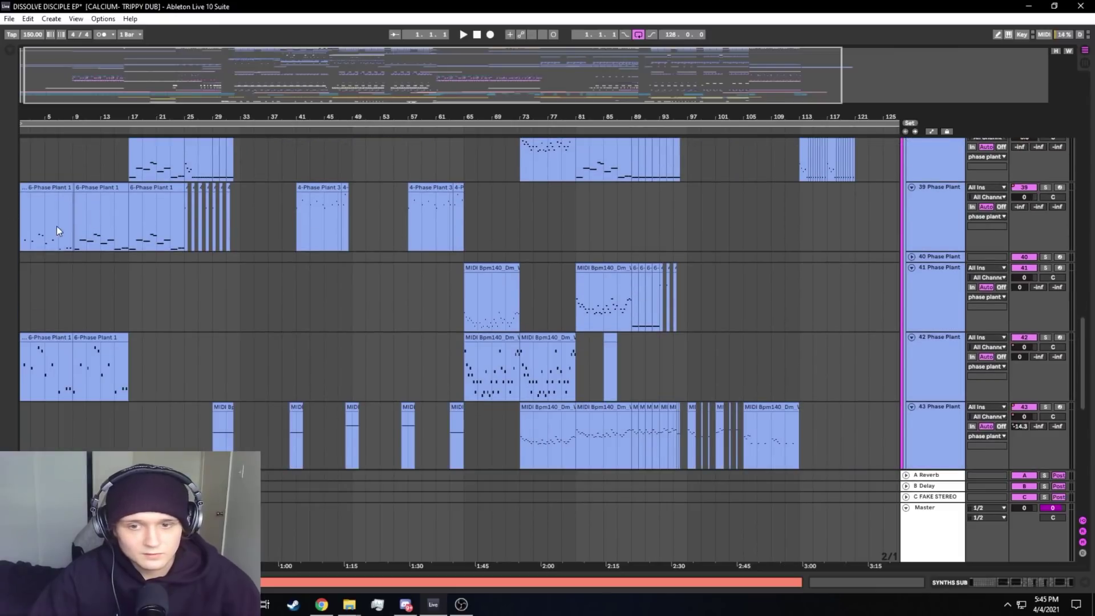
left_click(31, 202)
scroll(26, 239, "up", 3)
left_click(16, 265)
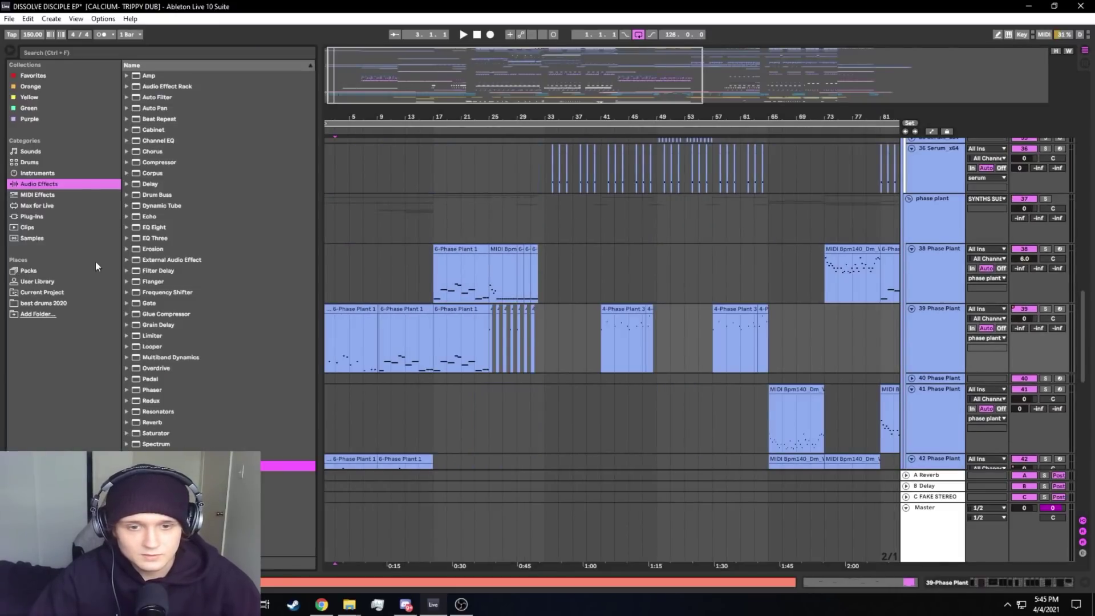
left_click(320, 279)
left_click(29, 288)
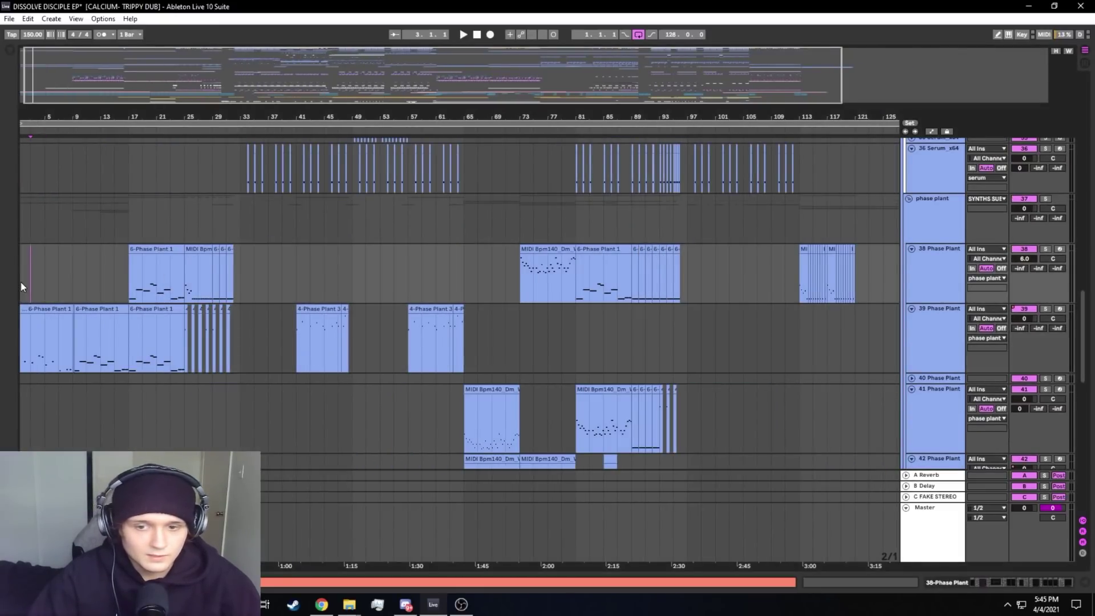
Highlight the Phase Plant tracks from the song start to bar 33, and collapse the SYNTHS SUB group
mouse_move(22, 281)
left_mouse_down()
mouse_move(211, 340)
mouse_move(240, 513)
left_mouse_up()
left_click(240, 270)
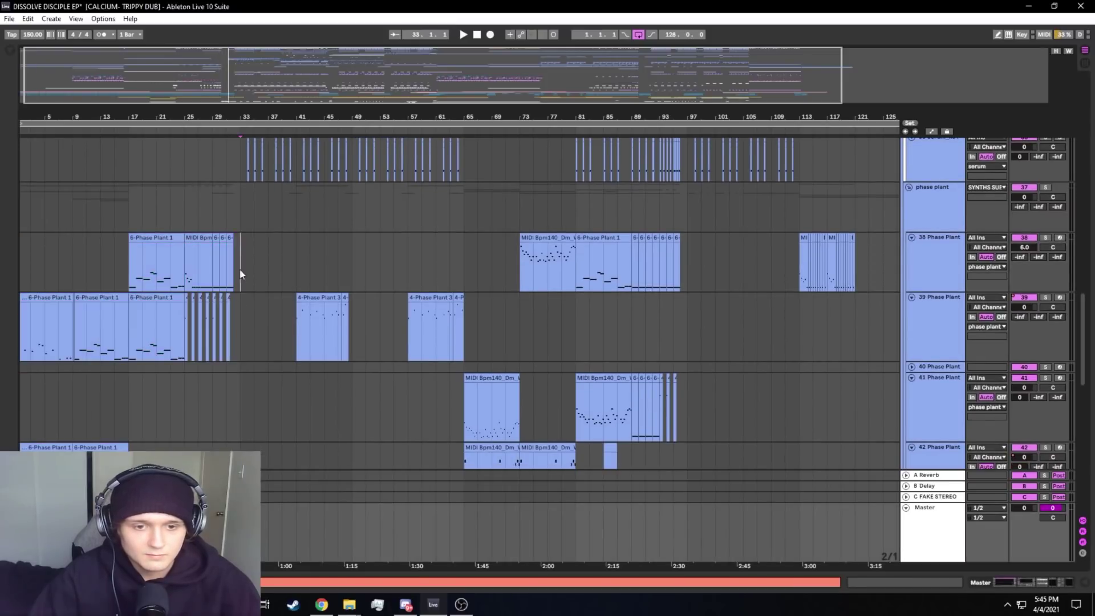
left_click_drag(240, 271, 22, 461)
scroll(186, 207, "up", 20)
left_click(940, 212)
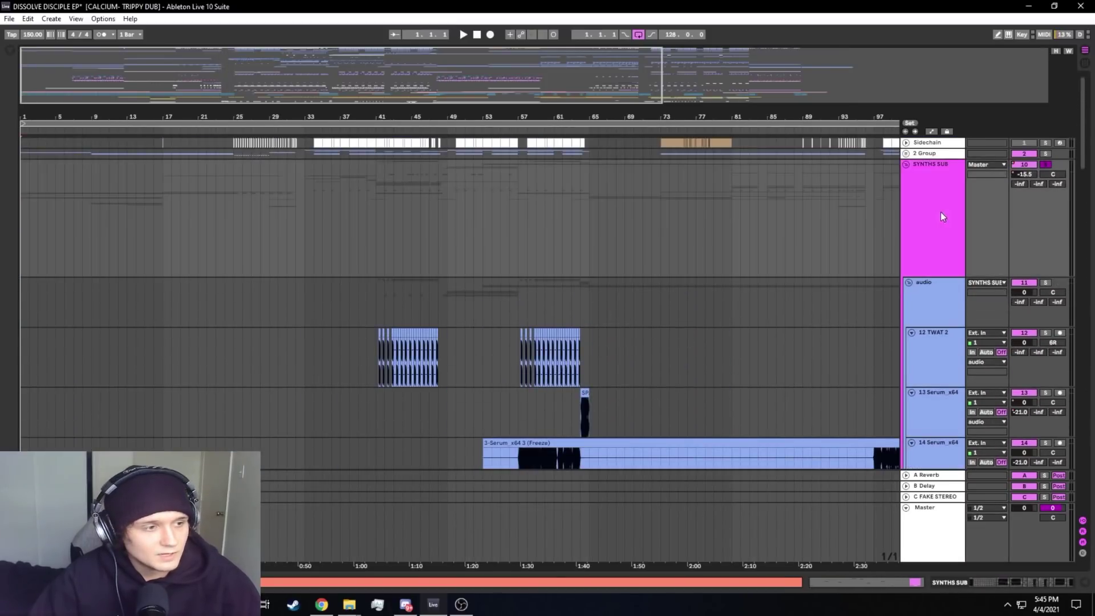
left_click(905, 164)
Unfold the FX group and select the riser and sweep clips on its first two tracks from bar 1 to bar 17
left_click(927, 260)
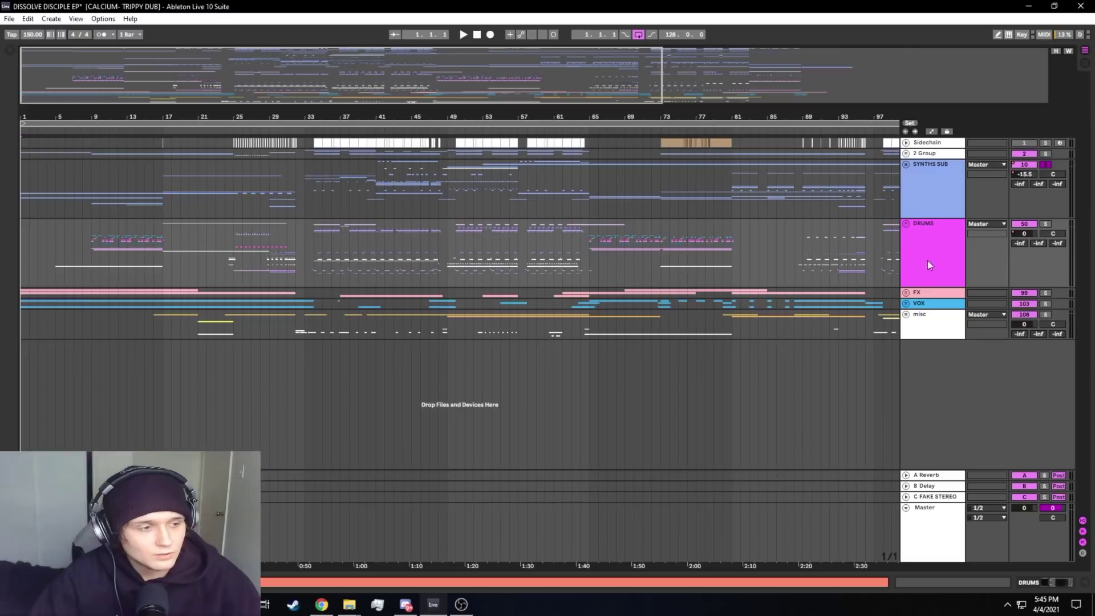
left_click(919, 295)
left_click(905, 293)
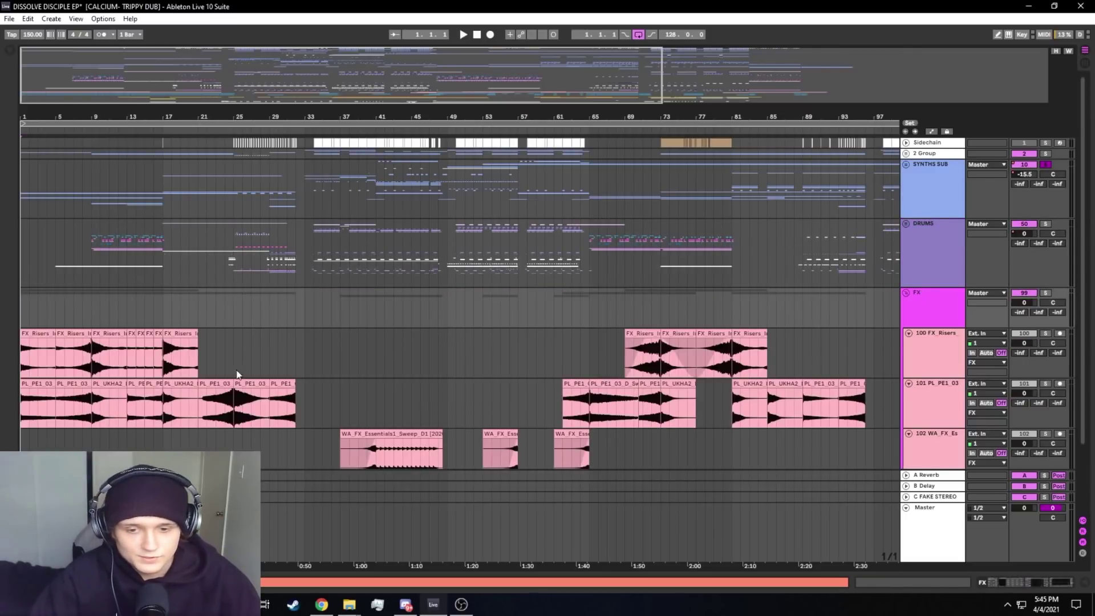
scroll(236, 375, "down", 2)
left_click_drag(27, 342, 164, 293)
left_click(159, 274)
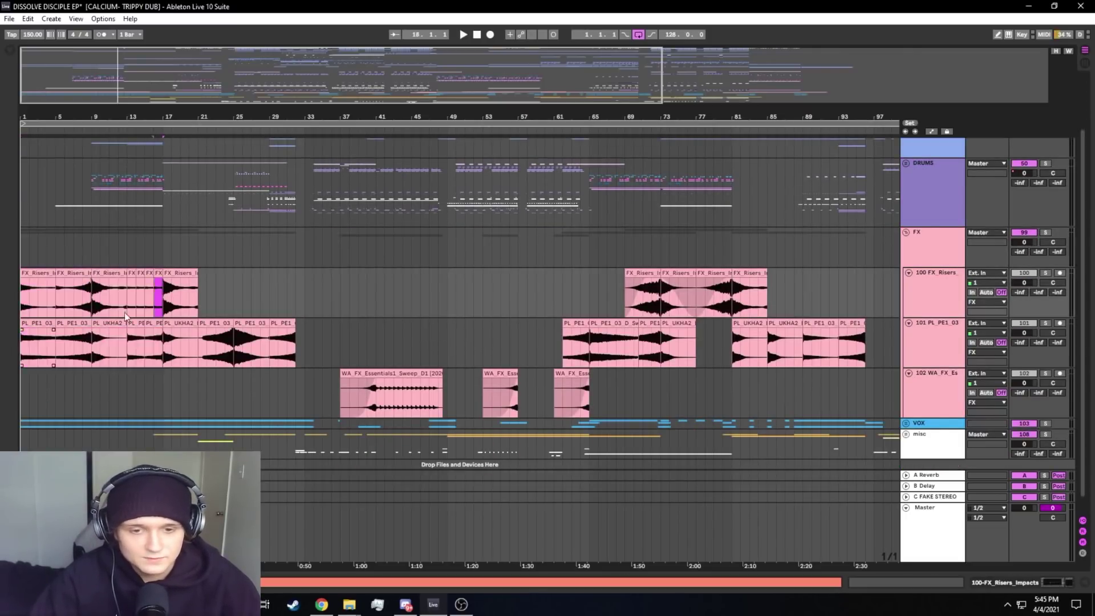
left_click(39, 323, "shift")
scroll(137, 262, "up", 2)
Unfold the 2 Group and select the first clip on track 7 Serum_x64, from bar 1 to bar 9
left_click(925, 152)
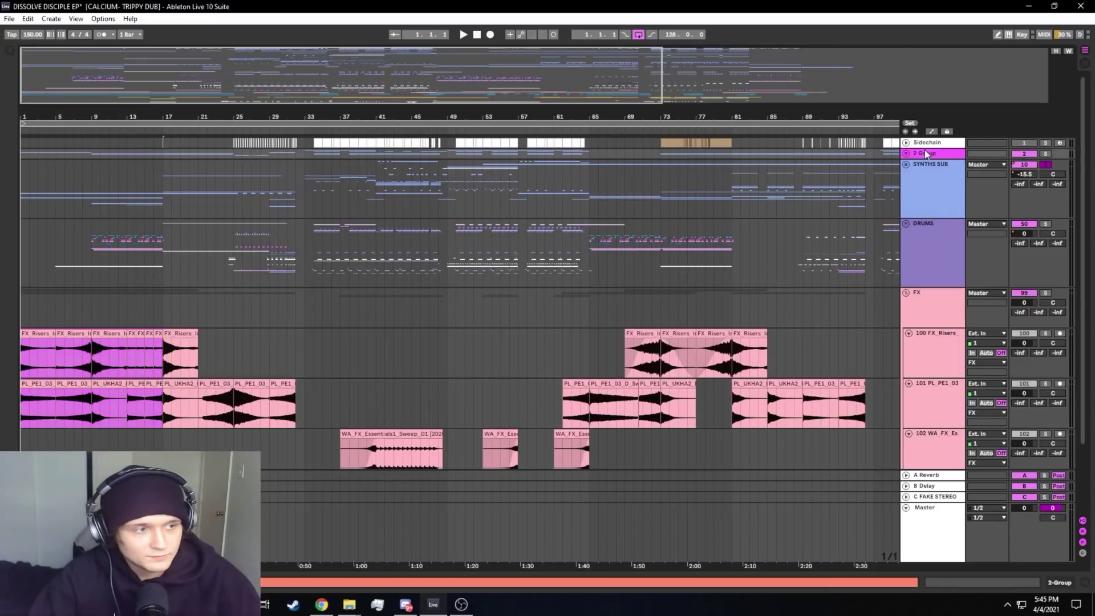
left_click(906, 154)
scroll(798, 228, "down", 3)
left_click(12, 224)
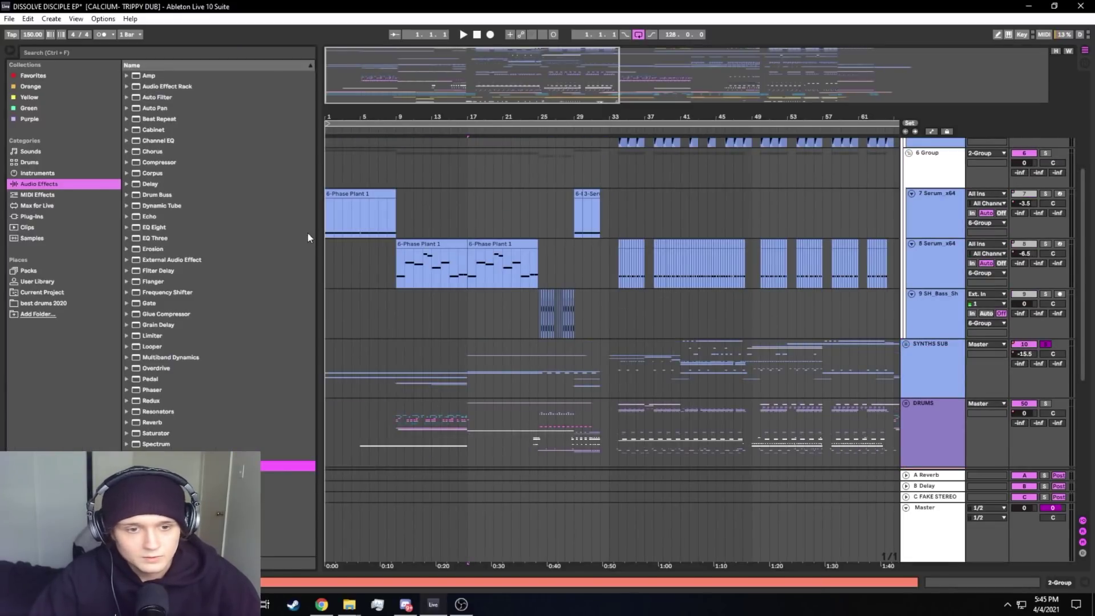
key("ctrl+alt+b")
left_click_drag(23, 224, 91, 218)
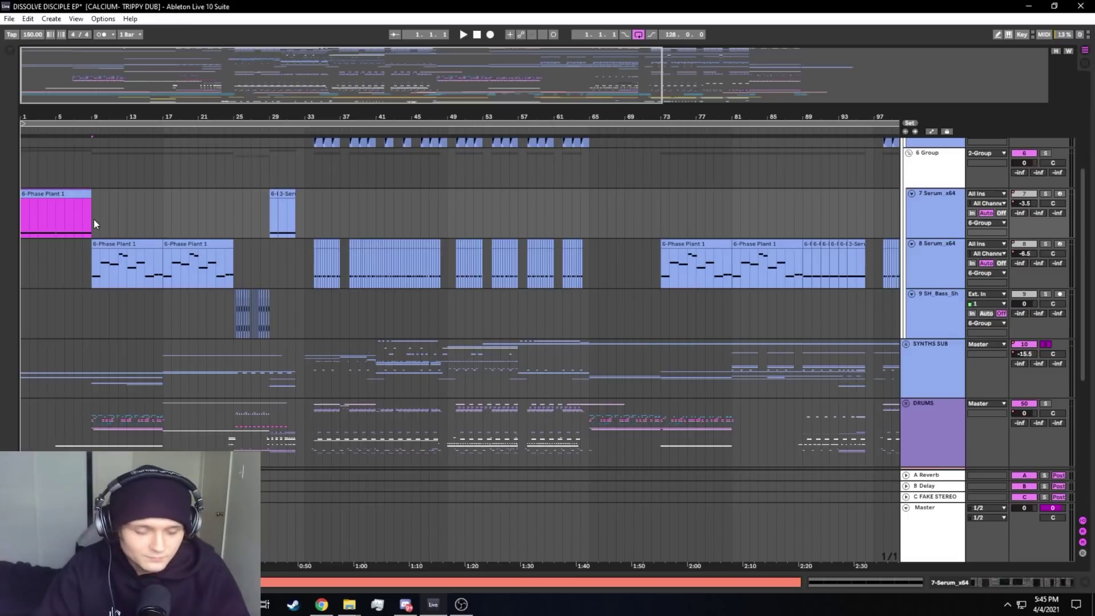
Play the intro from bar 1 and stop playback around bar 9 at the FX riser clips
left_click_drag(47, 74, 47, 109)
scroll(147, 232, "up", 4)
scroll(132, 222, "down", 6)
scroll(130, 219, "up", 6)
left_click(16, 360)
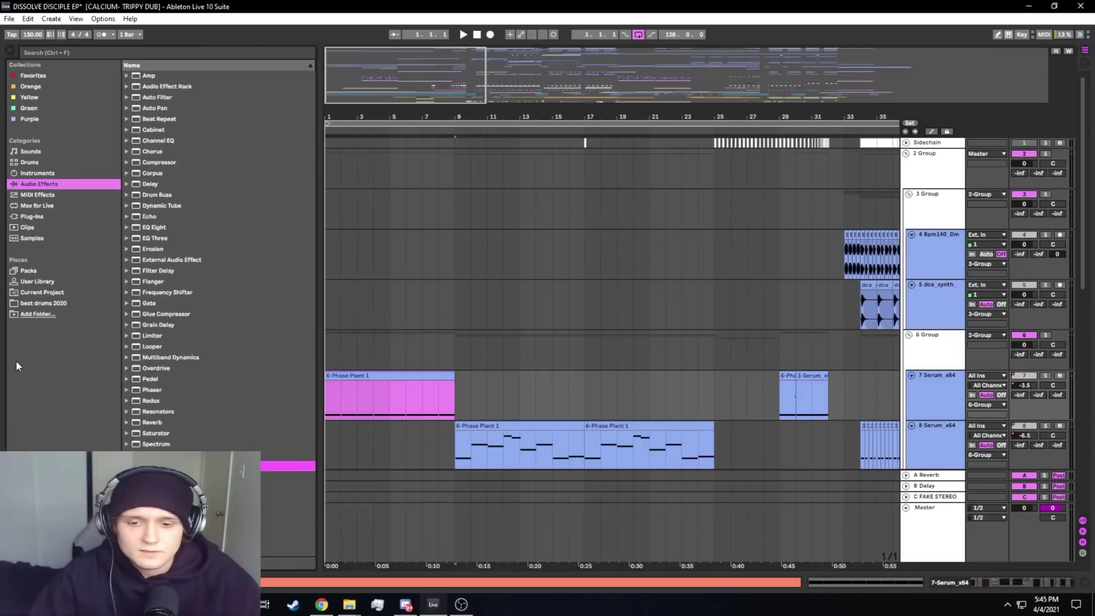
key("ctrl+alt+b")
left_click(24, 347)
key("space")
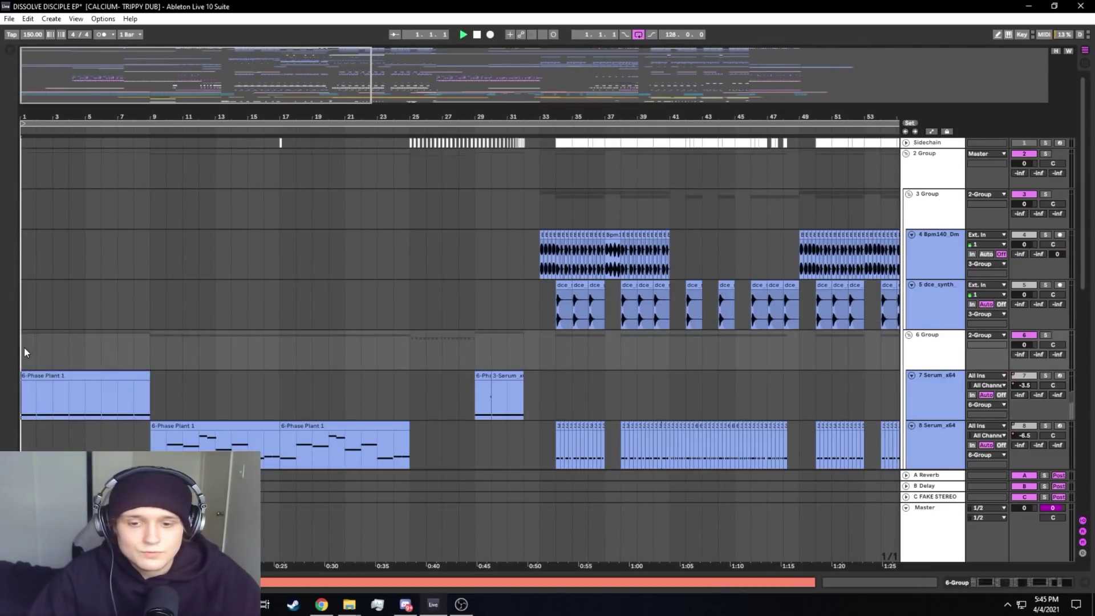
scroll(43, 353, "up", 1)
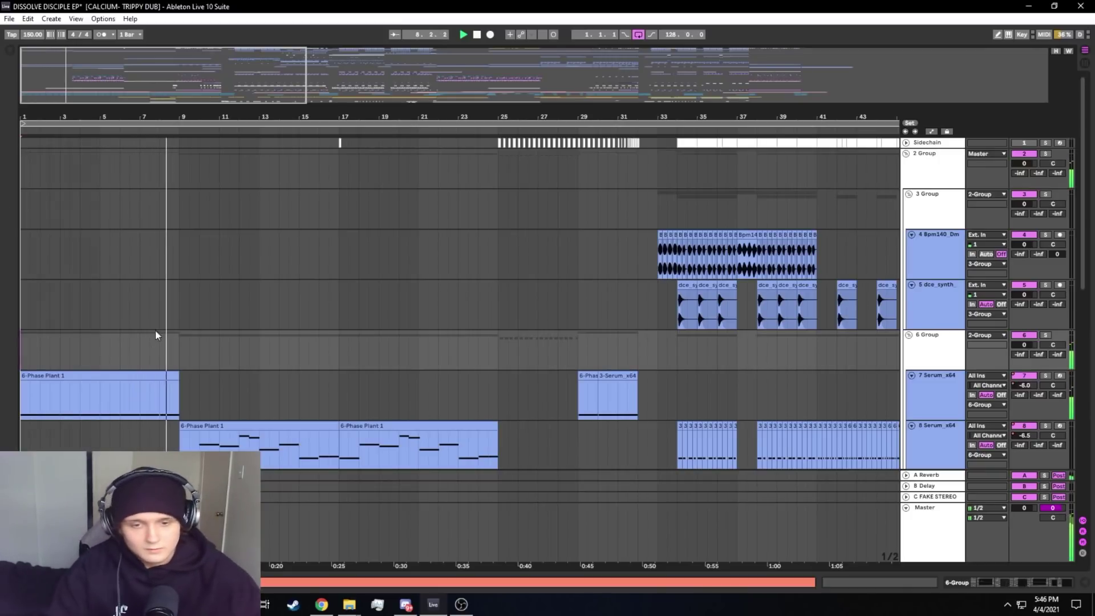
scroll(155, 286, "down", 15)
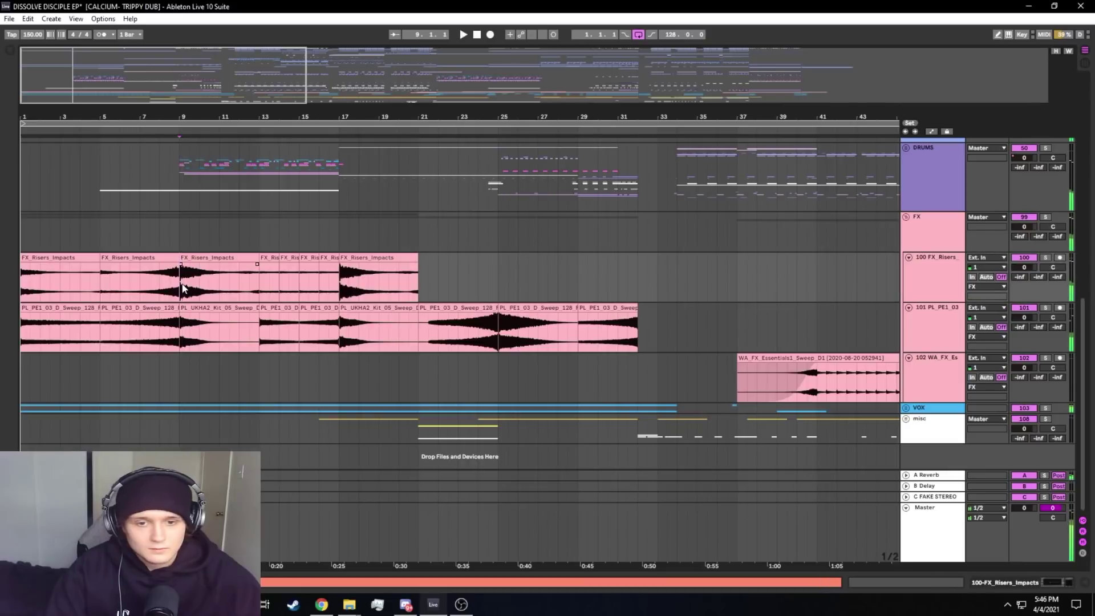
key("space")
Look over the VOX and misc groups and the tracks above them
left_click(912, 408)
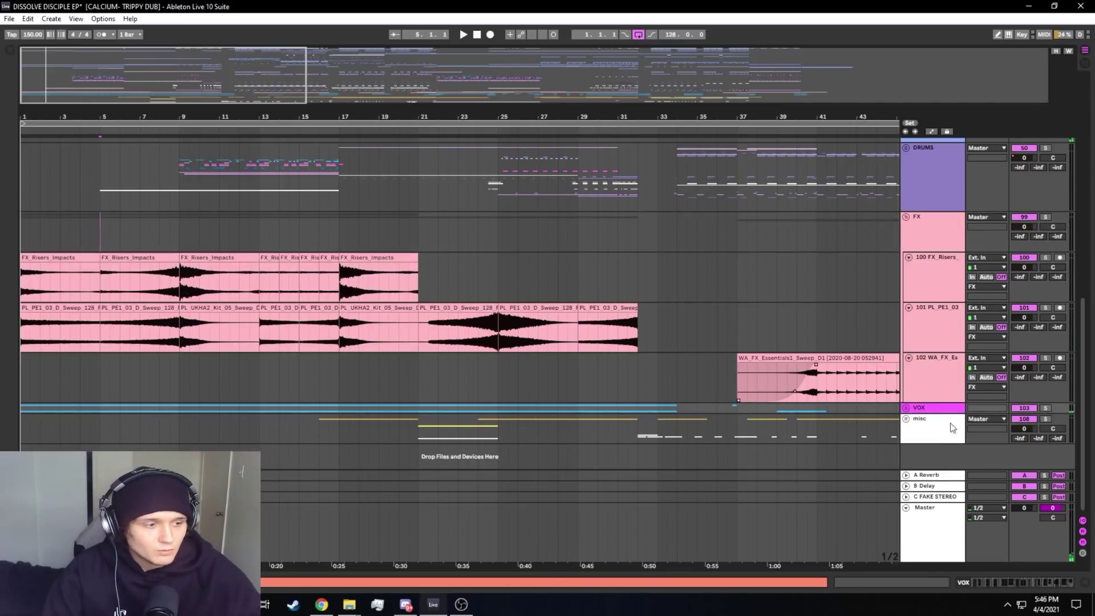
left_click(950, 425)
left_click(938, 521)
left_click(929, 421)
left_click(931, 410)
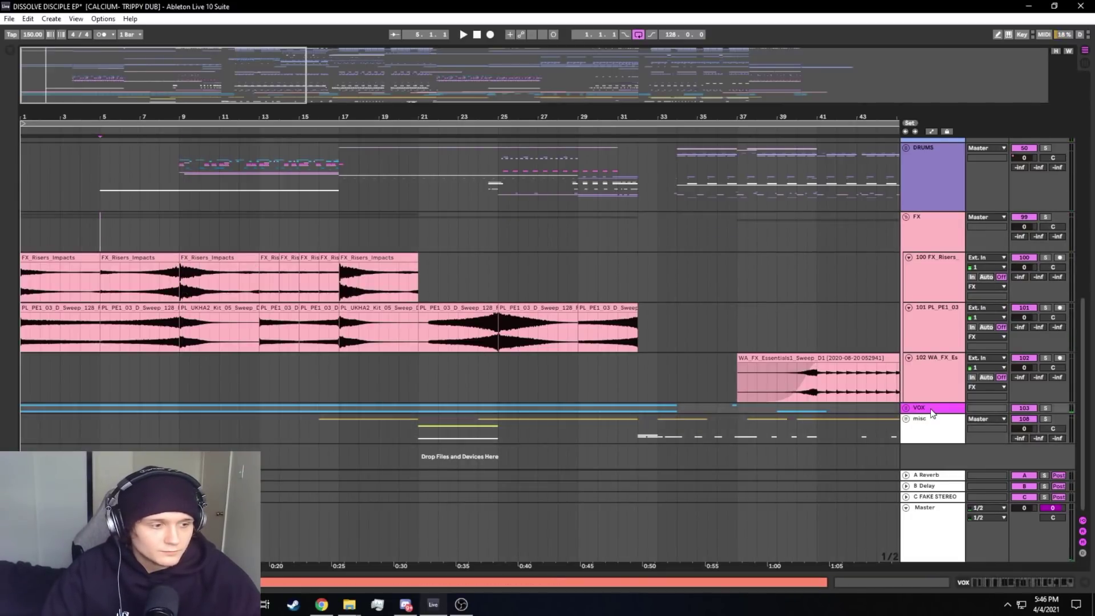
scroll(279, 331, "up", 10)
scroll(111, 295, "down", 10)
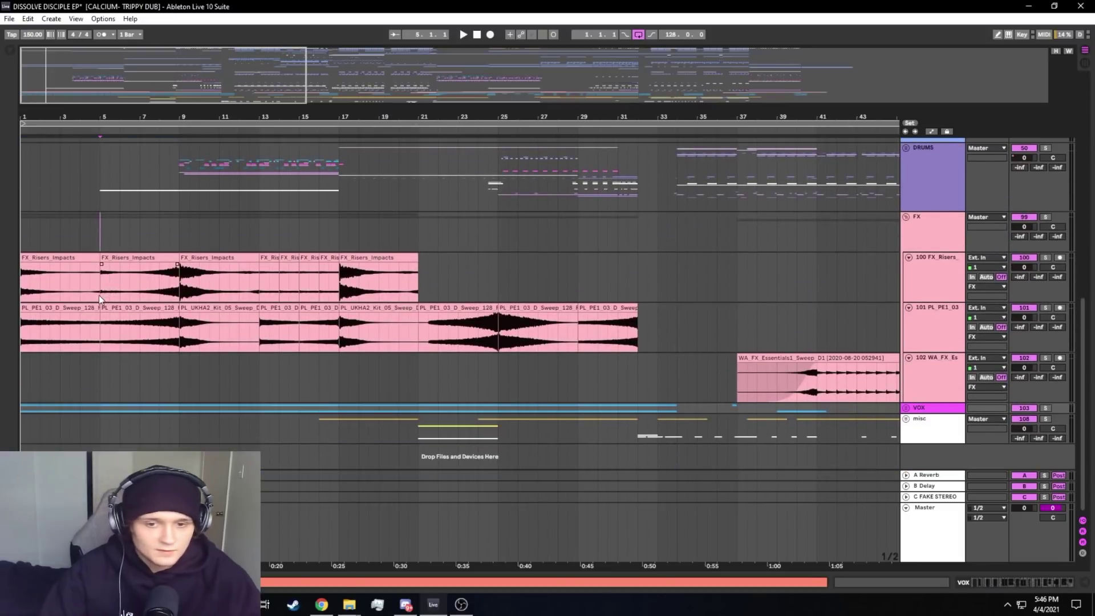
Highlight bars 5 to 9 on the SYNTHS SUB group
left_click(98, 294)
left_click_drag(87, 194, 124, 190)
scroll(90, 234, "up", 4)
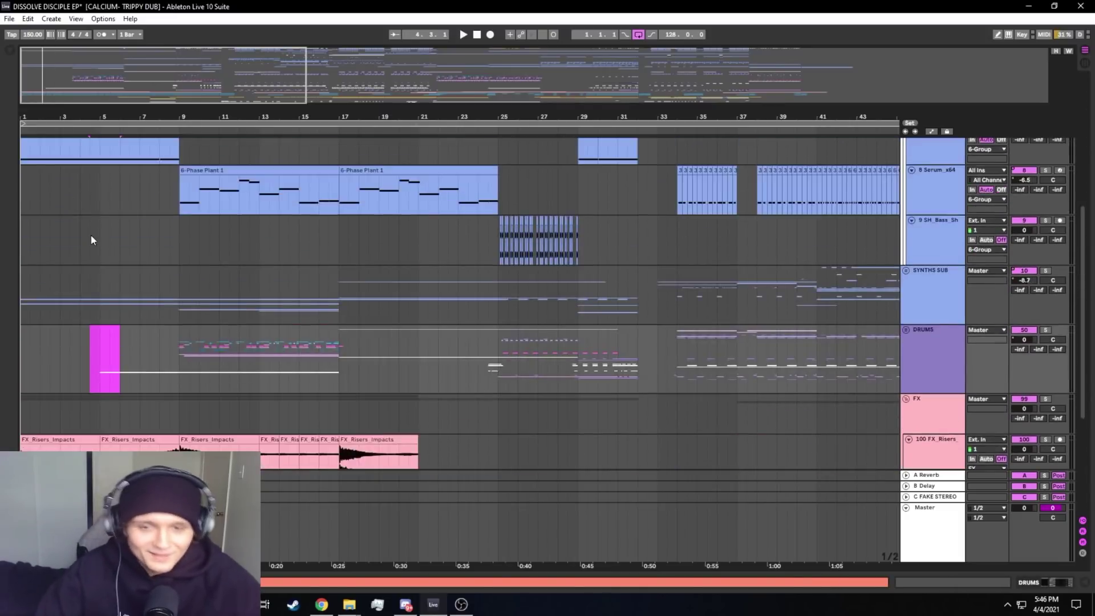
left_click_drag(101, 310, 179, 296)
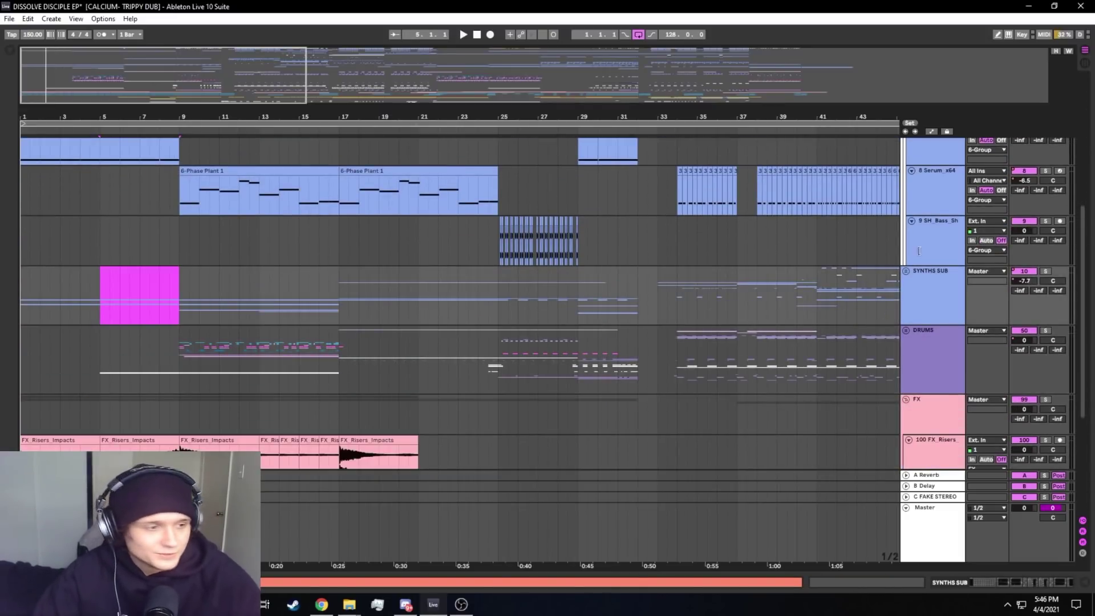
Look inside the SYNTHS SUB group at its audio subgroup and tracks, and collapse it
left_click(941, 301)
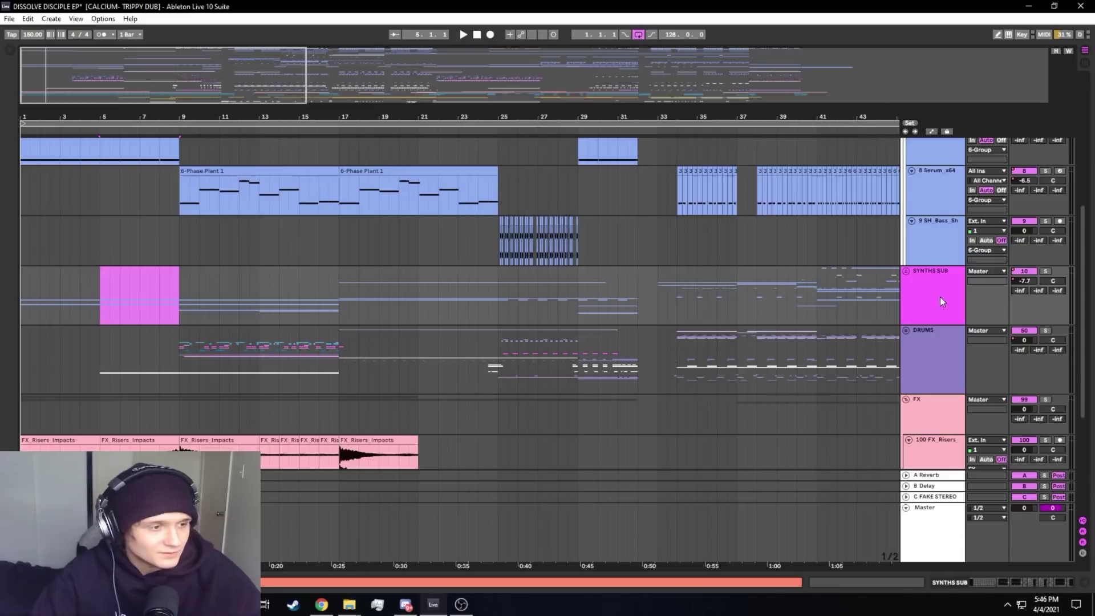
left_click(906, 271)
scroll(748, 293, "down", 5)
scroll(148, 275, "up", 15)
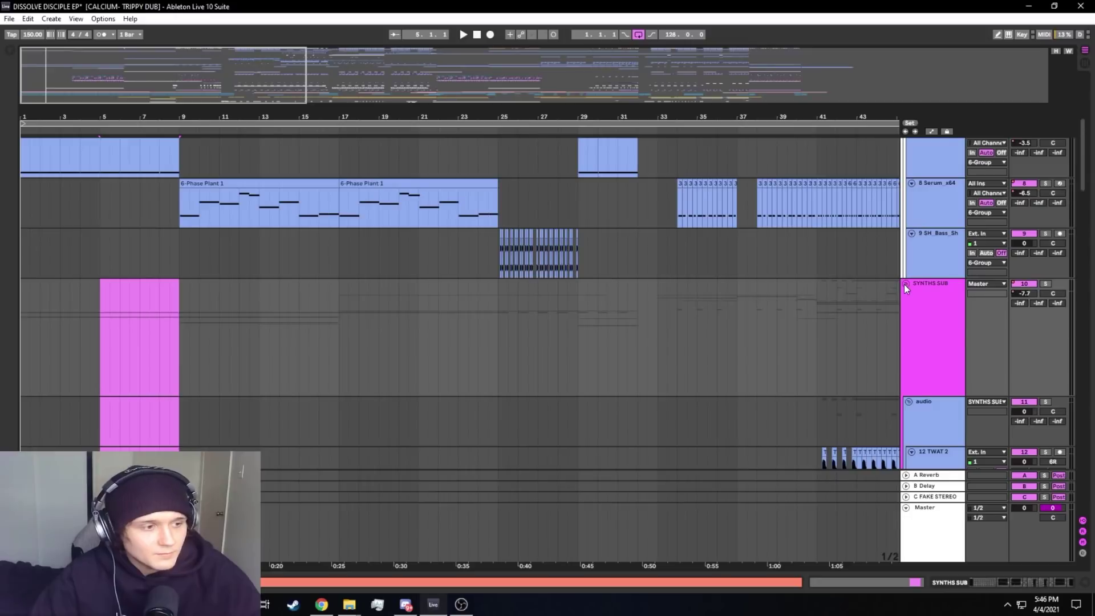
left_click(905, 284)
Fold the 2 Group at the start of the track list
scroll(908, 271, "up", 5)
left_click(927, 159)
left_click(905, 153)
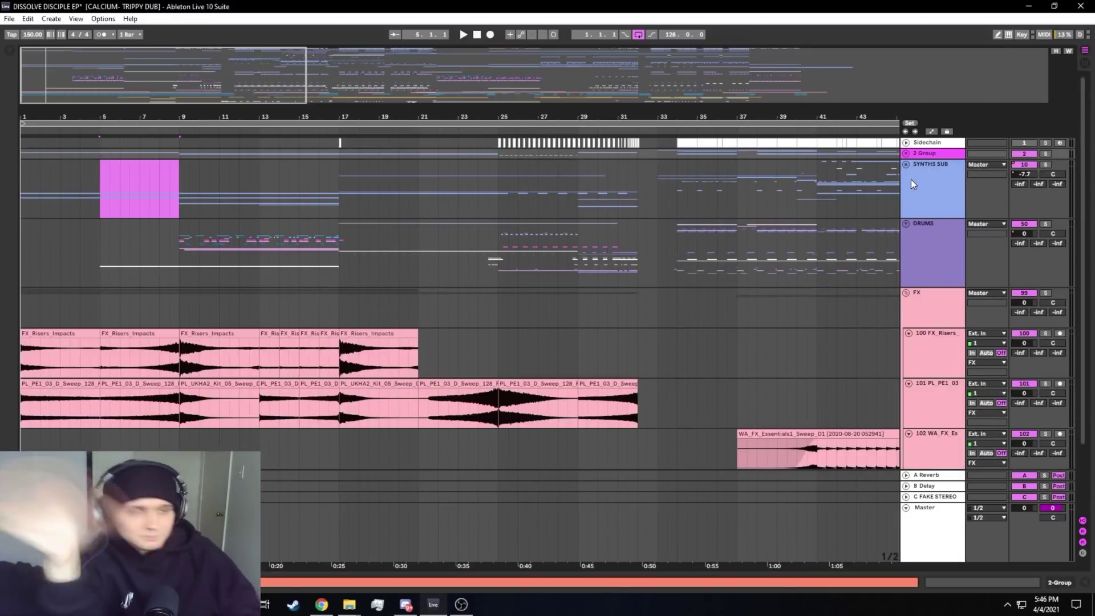
Highlight the FX group's build-up between about bars 6 and 9, and select the FX group track
left_click_drag(170, 297, 130, 297)
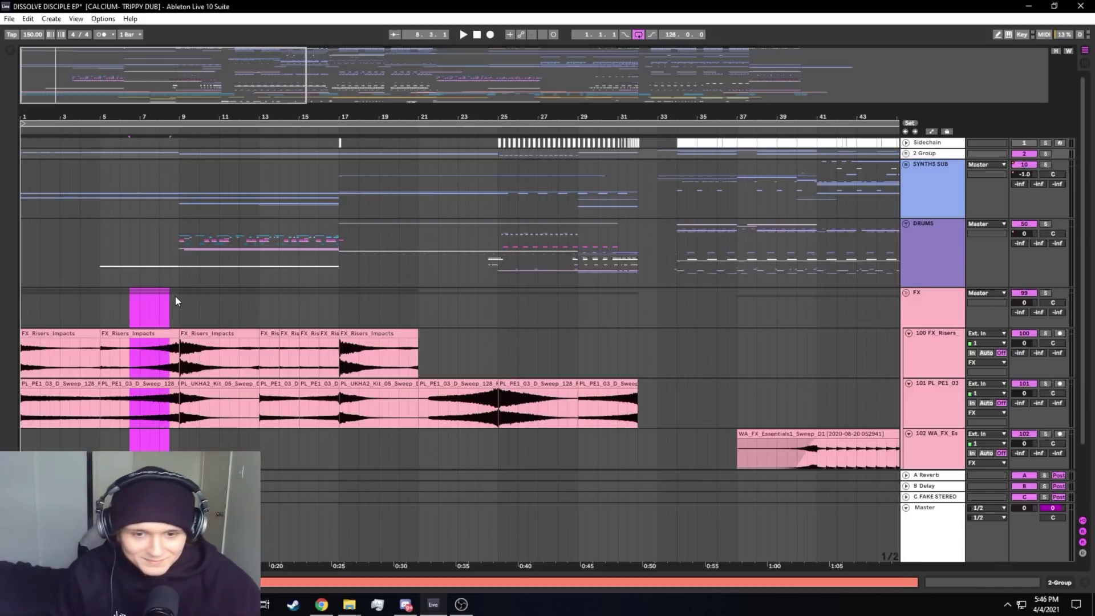
left_click(175, 300)
left_click(142, 308)
scroll(288, 294, "down", 3)
left_click(934, 255)
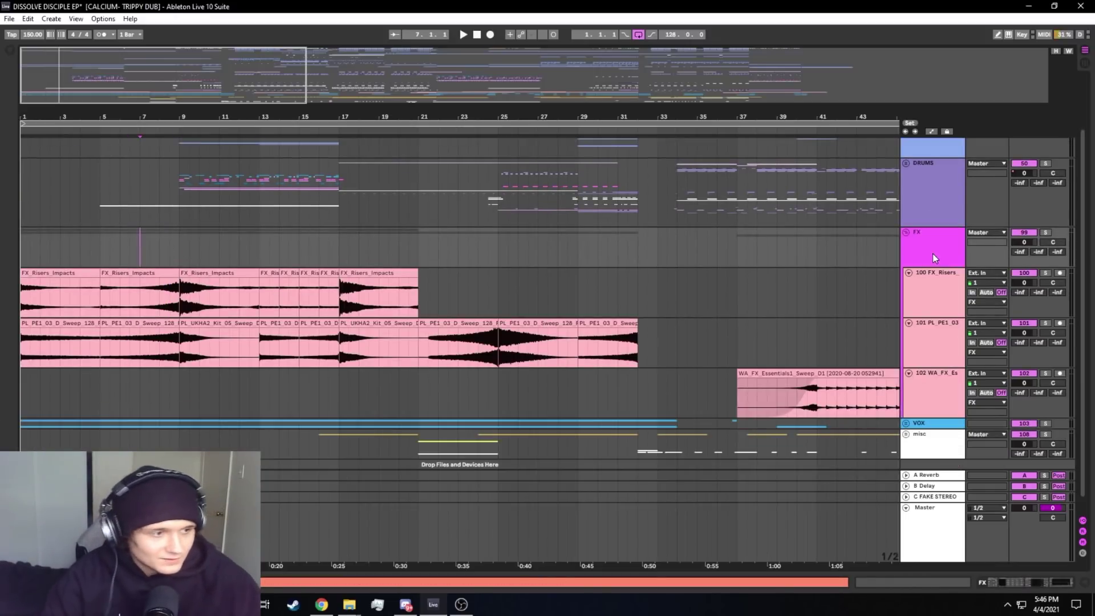
Inspect the FX group's device chain, opening and closing the MondoMod Stereo plug-in window
double_click(933, 255)
left_click(317, 468)
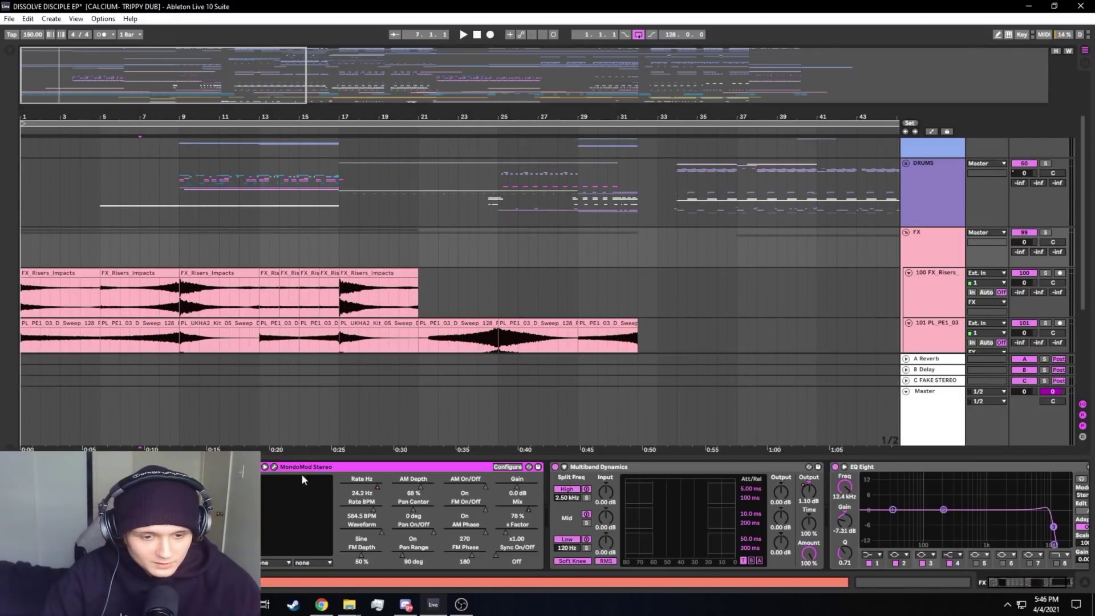
left_click(274, 468)
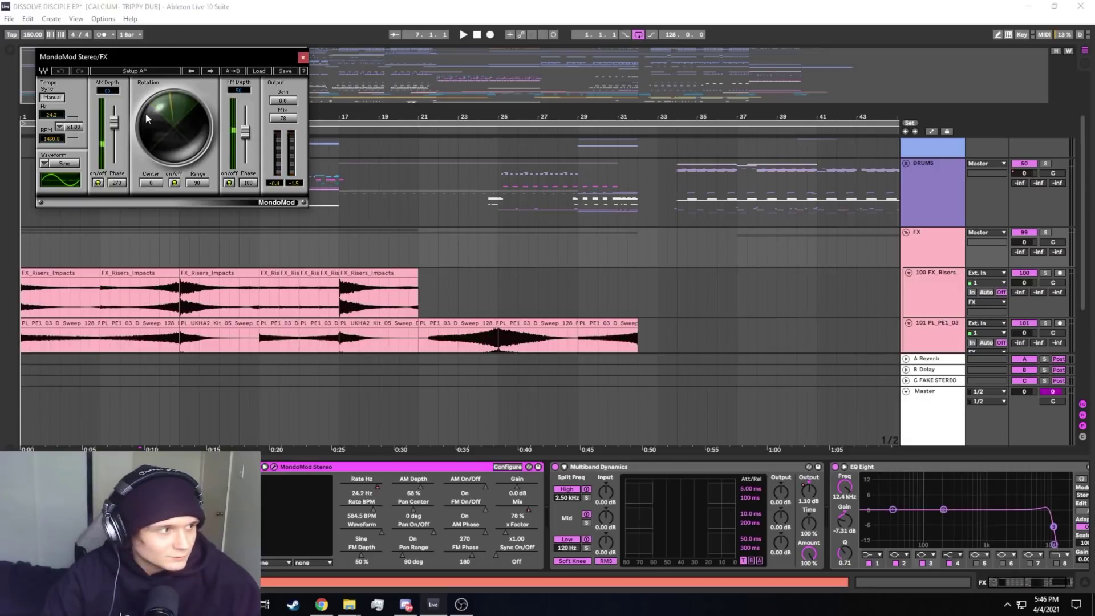
left_click(303, 58)
left_click(845, 513)
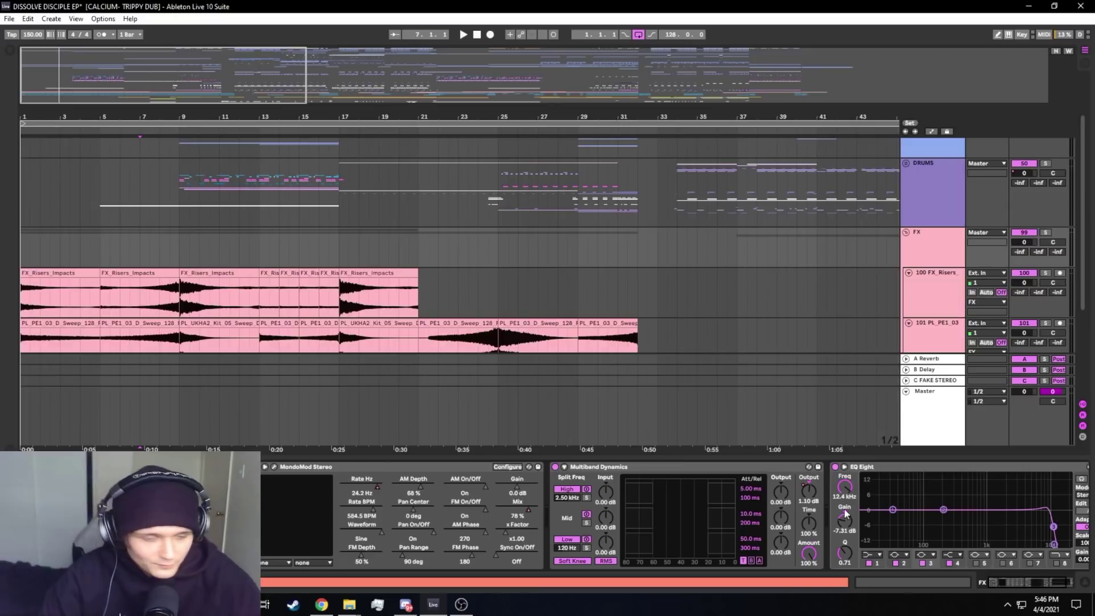
left_click(533, 457)
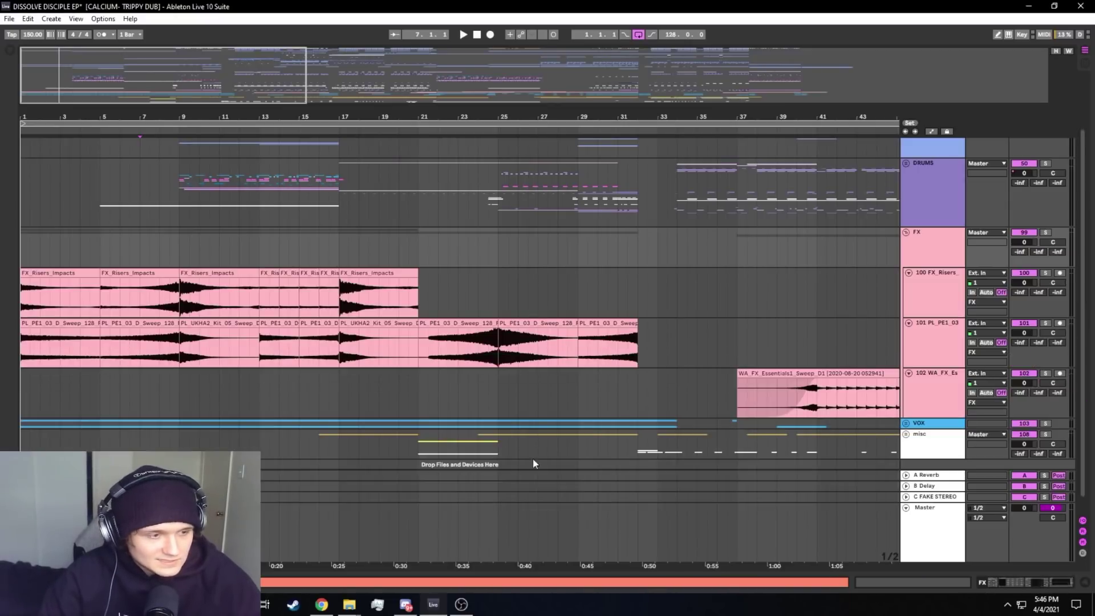
Select the FX group track, and look through the tracks inside the SYNTHS SUB group before folding it again
left_click(911, 305)
left_click(927, 242)
scroll(929, 214, "up", 2)
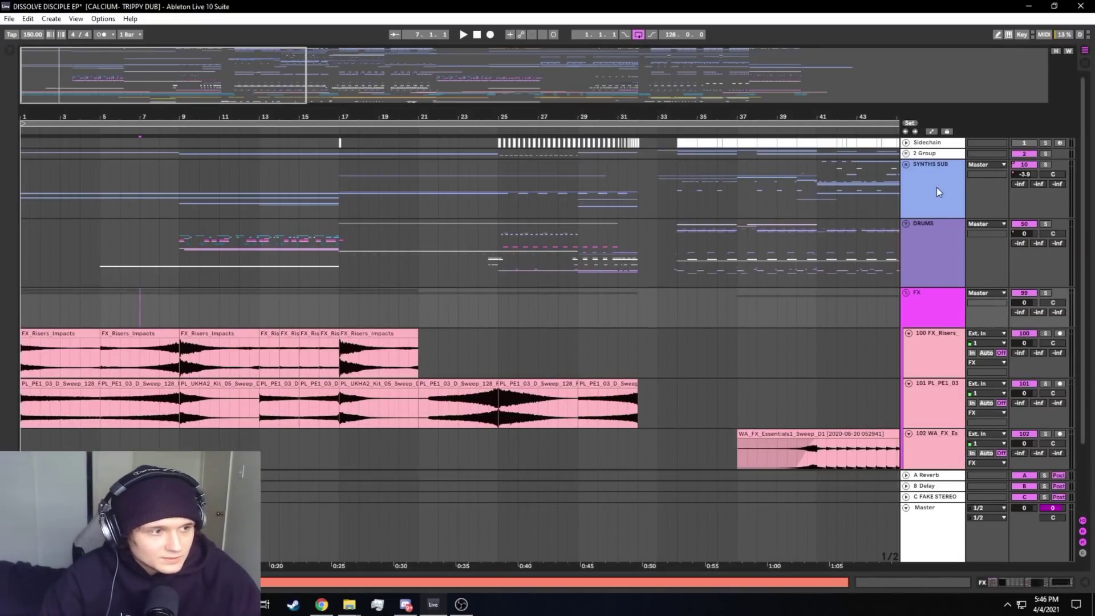
left_click(907, 164)
scroll(234, 337, "down", 7)
scroll(234, 342, "up", 10)
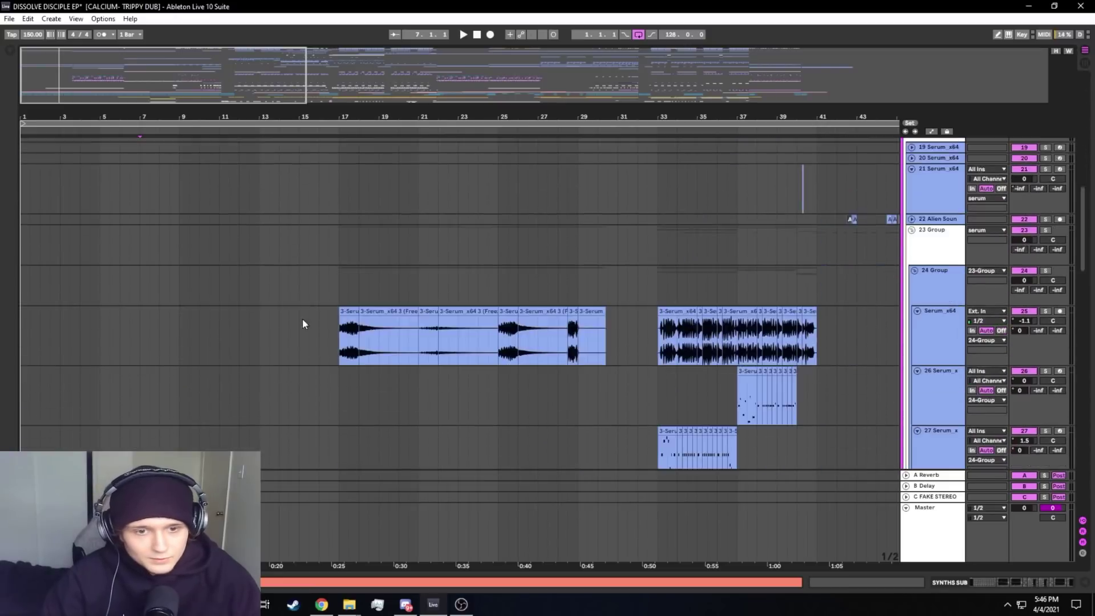
left_click(907, 165)
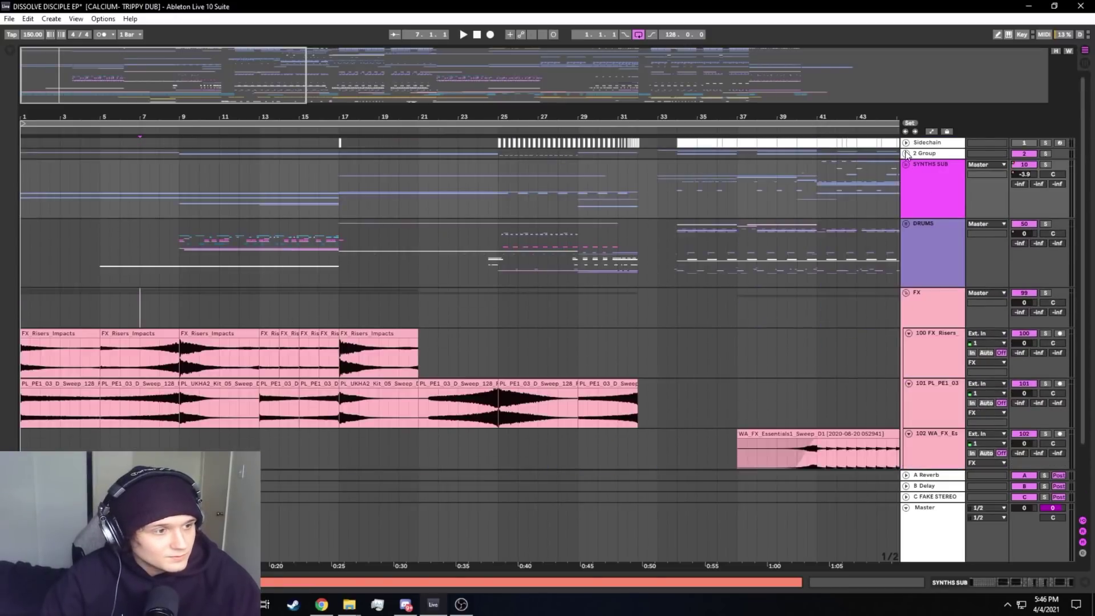
Unfold the 2 Group and inspect the device chain of the 7 Serum_x64 track
left_click(906, 154)
scroll(173, 344, "down", 3)
left_click(94, 255)
left_click(927, 282)
left_click_drag(996, 583, 1015, 593)
left_click(541, 468)
left_click(523, 486)
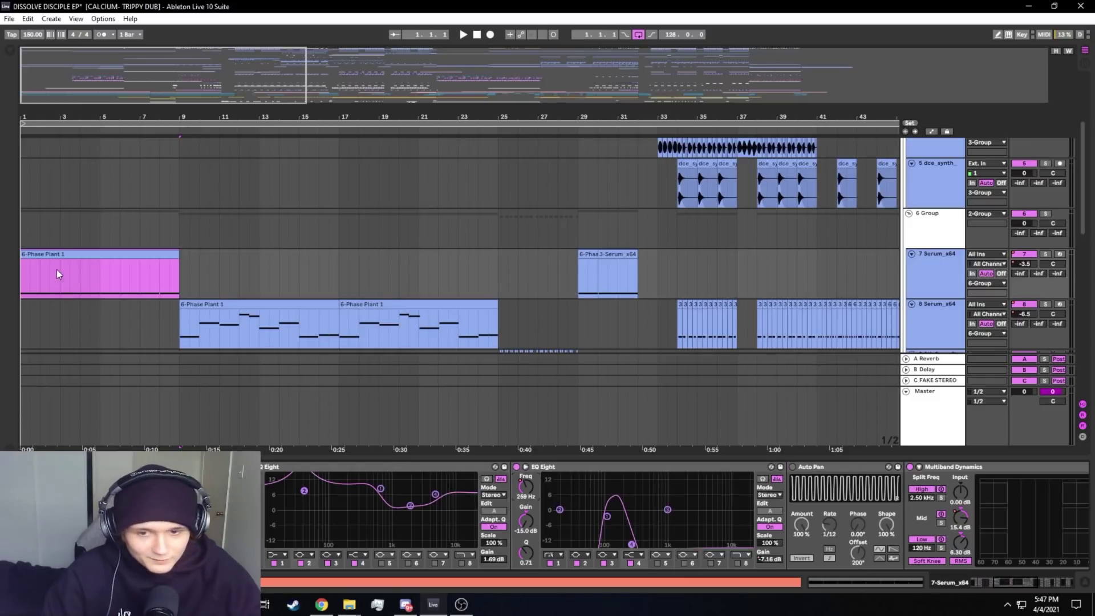
Play the opening Phase Plant clip on the 7 Serum_x64 track, and fold the 2 Group
key("space")
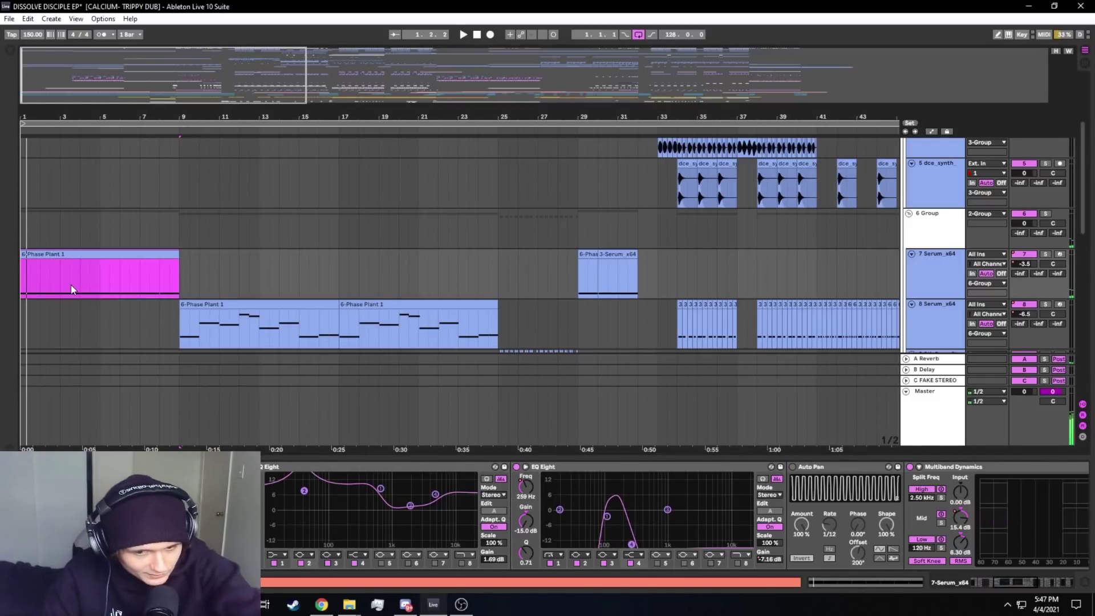
left_click(59, 285)
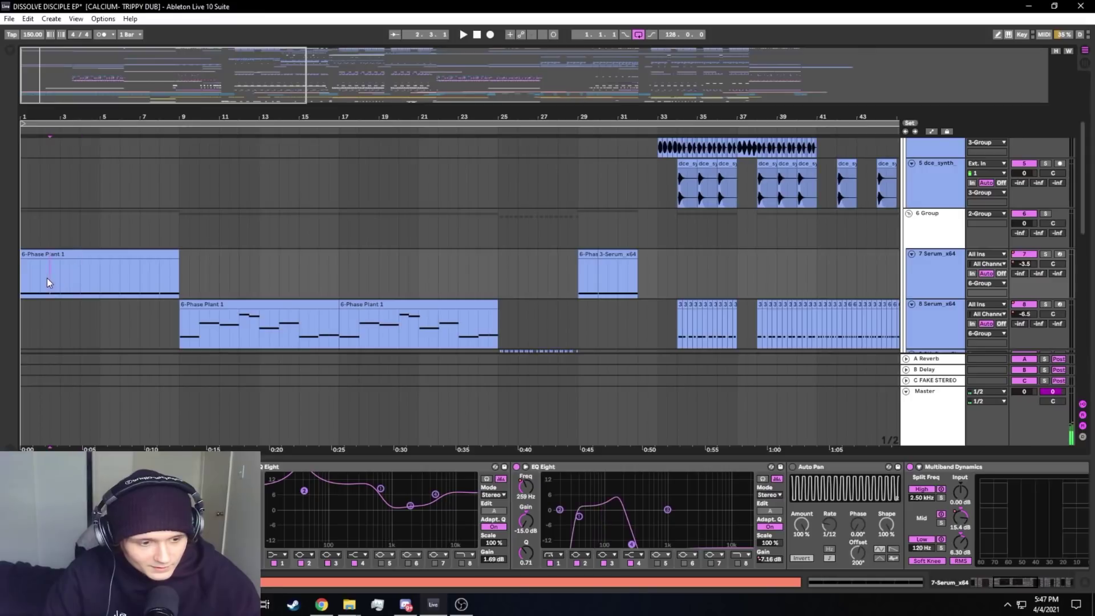
left_click(39, 282)
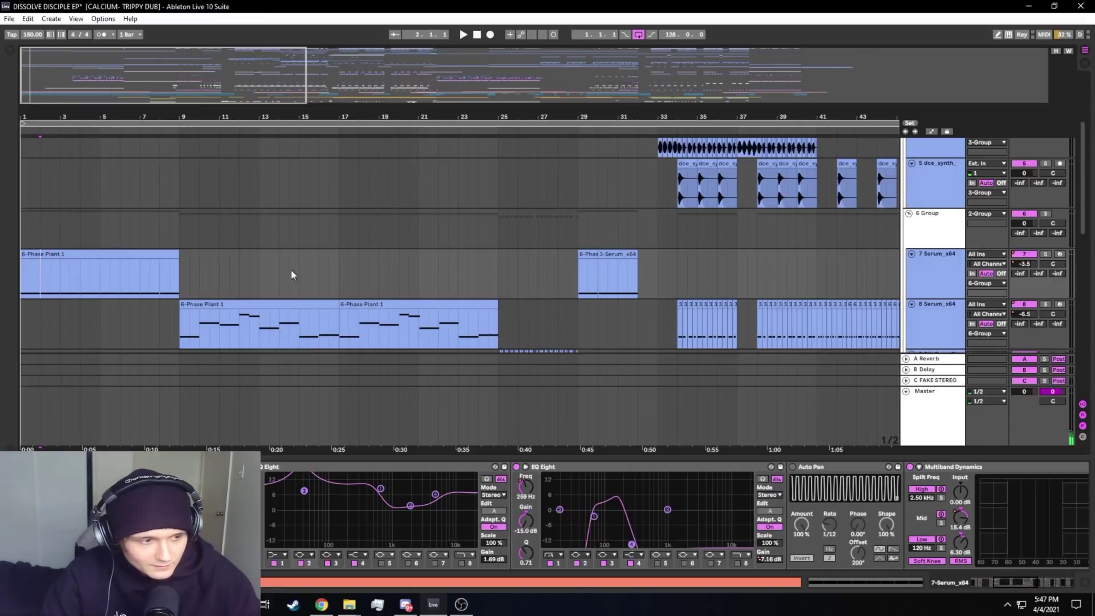
scroll(935, 218, "up", 3)
left_click(923, 164)
left_click(907, 153)
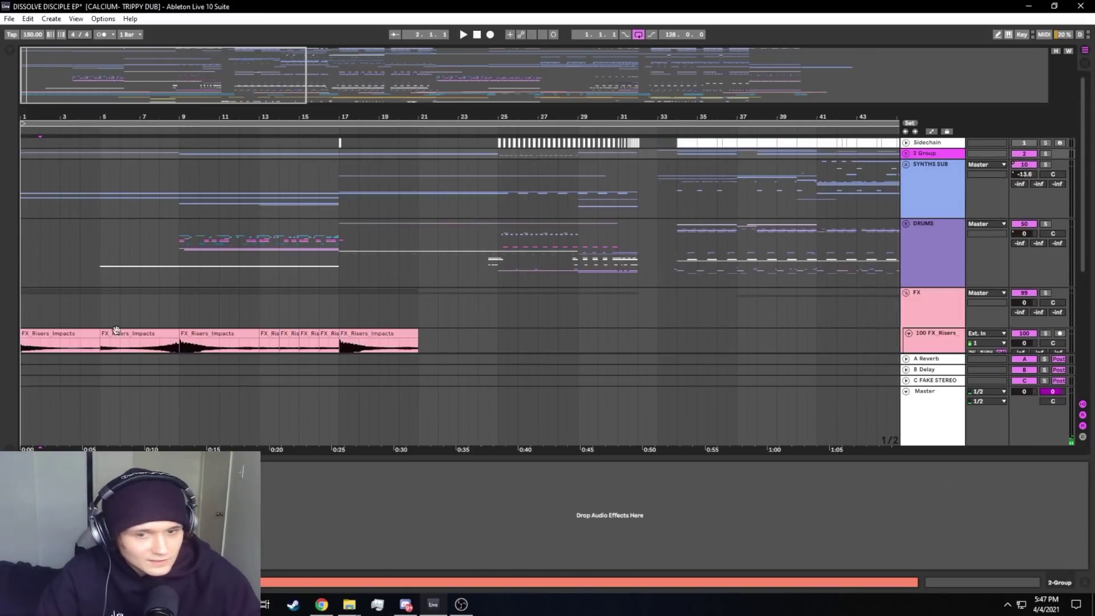
Unfold the DRUMS group and look through the drum tracks of the 64 Group from bar 9
left_click(169, 244)
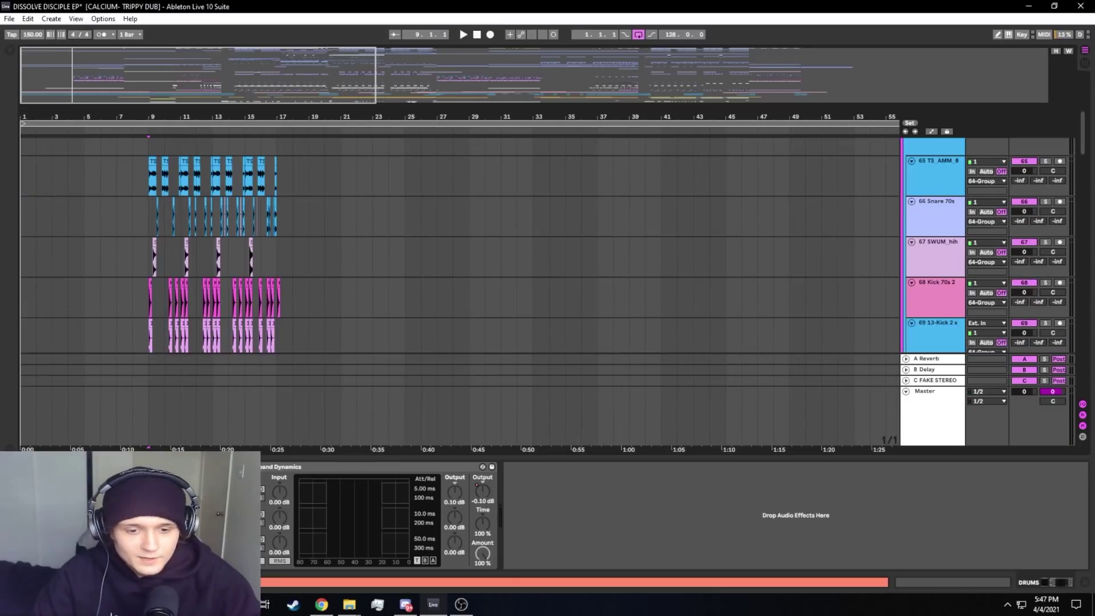
key("ctrl+alt+l")
scroll(203, 385, "down", 2)
scroll(199, 301, "up", 4)
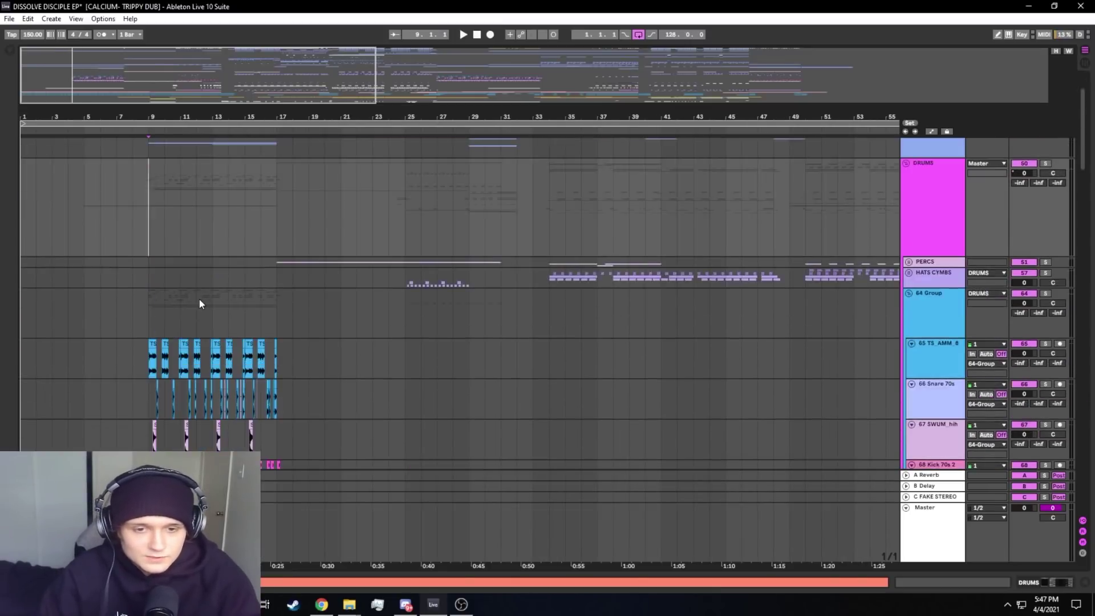
scroll(201, 297, "down", 3)
left_click(144, 146)
scroll(189, 236, "up", 3)
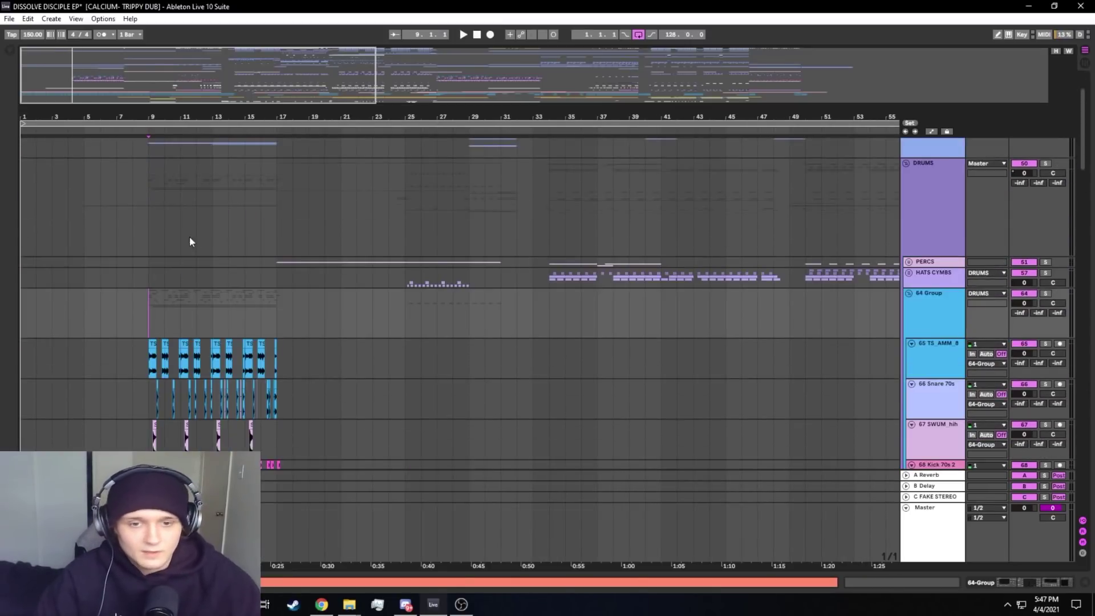
left_click(915, 311)
scroll(771, 306, "down", 1)
scroll(770, 306, "down", 3)
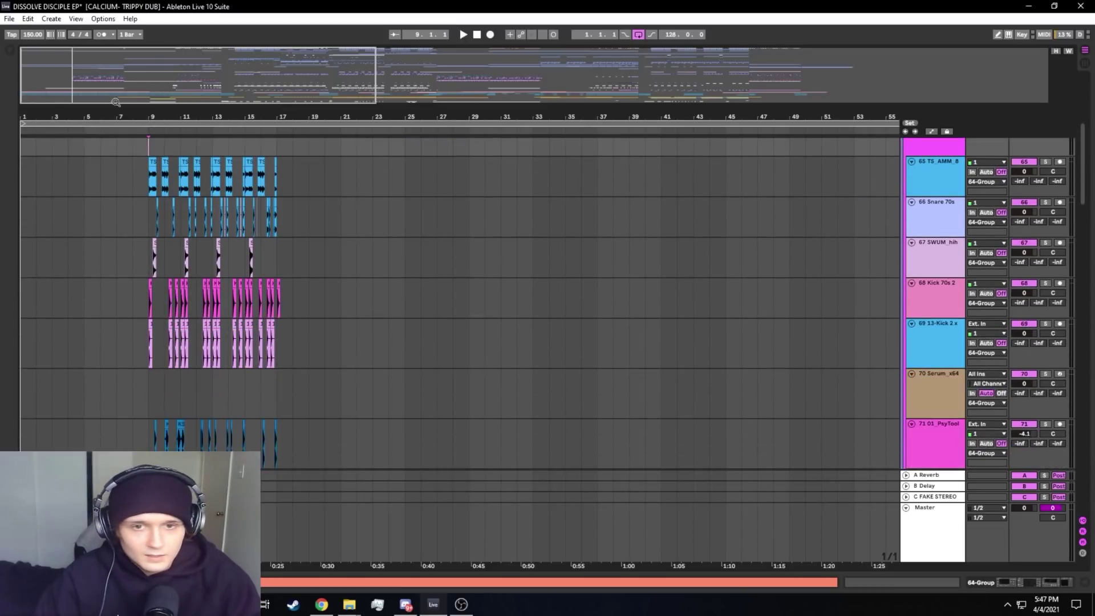
Focus on bars 9 to 17 of the 64 Group's drum tracks and play them from bar 9
left_click_drag(130, 98, 38, 58)
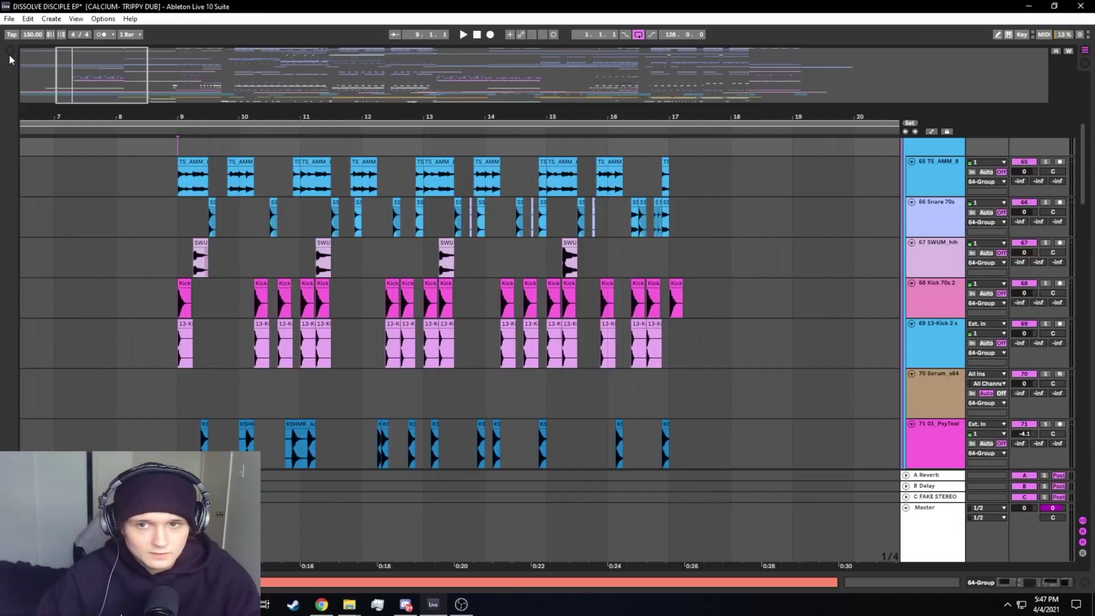
left_click(9, 51)
left_click(9, 51)
left_click_drag(110, 51, 97, 67)
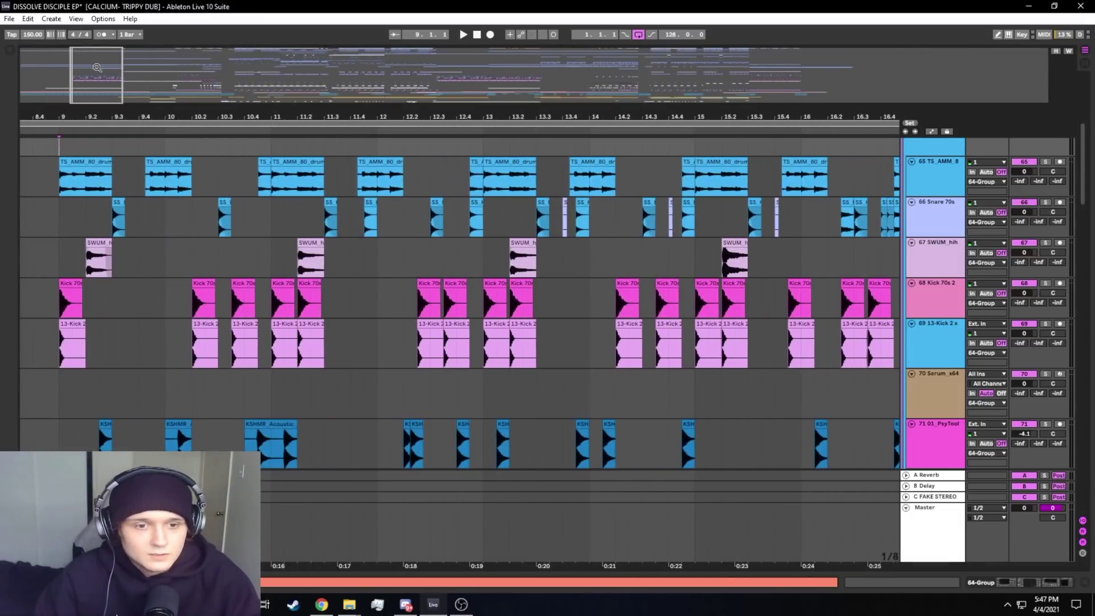
left_click(61, 254)
key("space")
left_click_drag(544, 117, 507, 68)
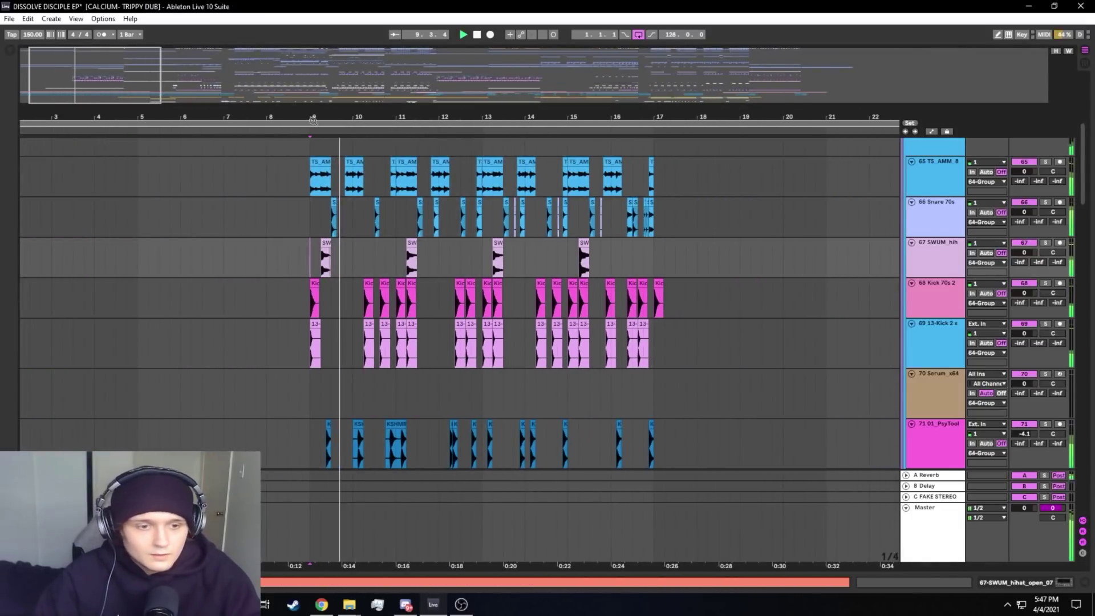
Point out the 64 Group and the DRUMS group by selecting their tracks during playback
scroll(375, 180, "down", 4)
scroll(805, 271, "up", 6)
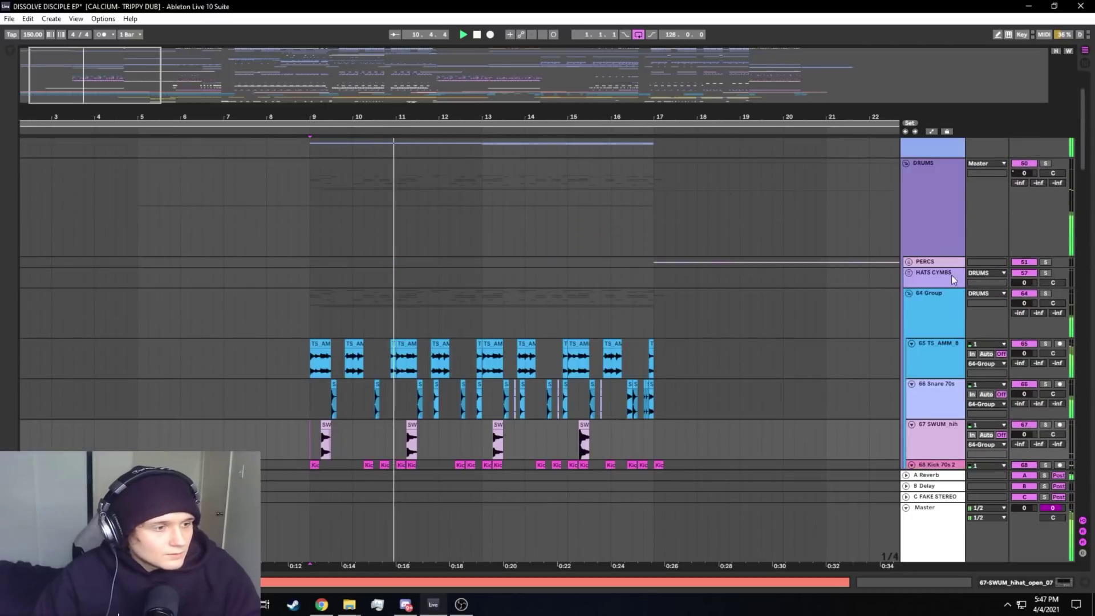
left_click(932, 303)
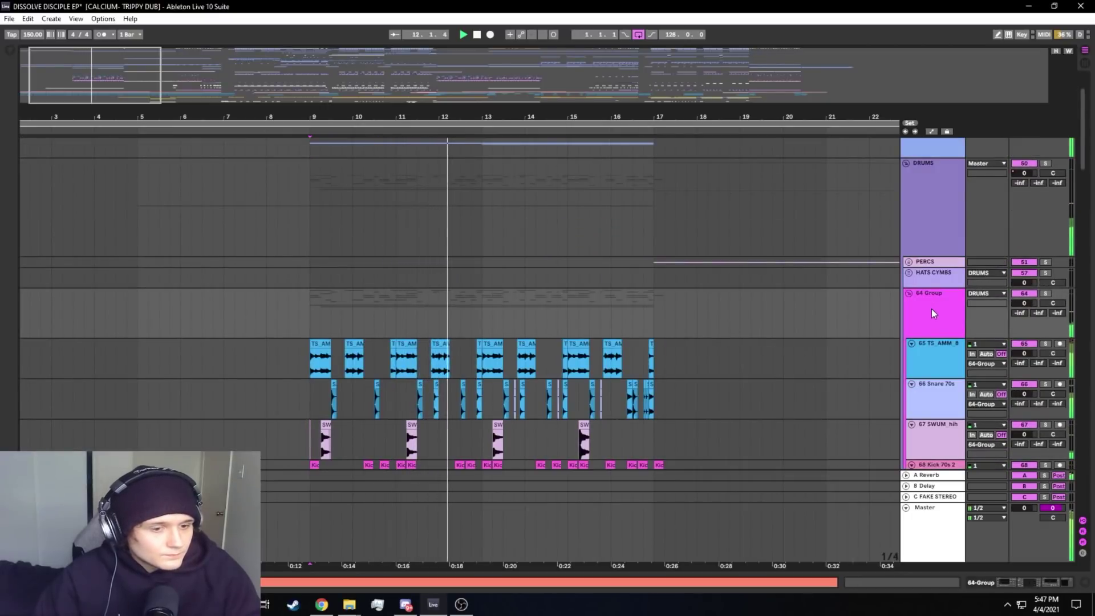
scroll(929, 309, "up", 2)
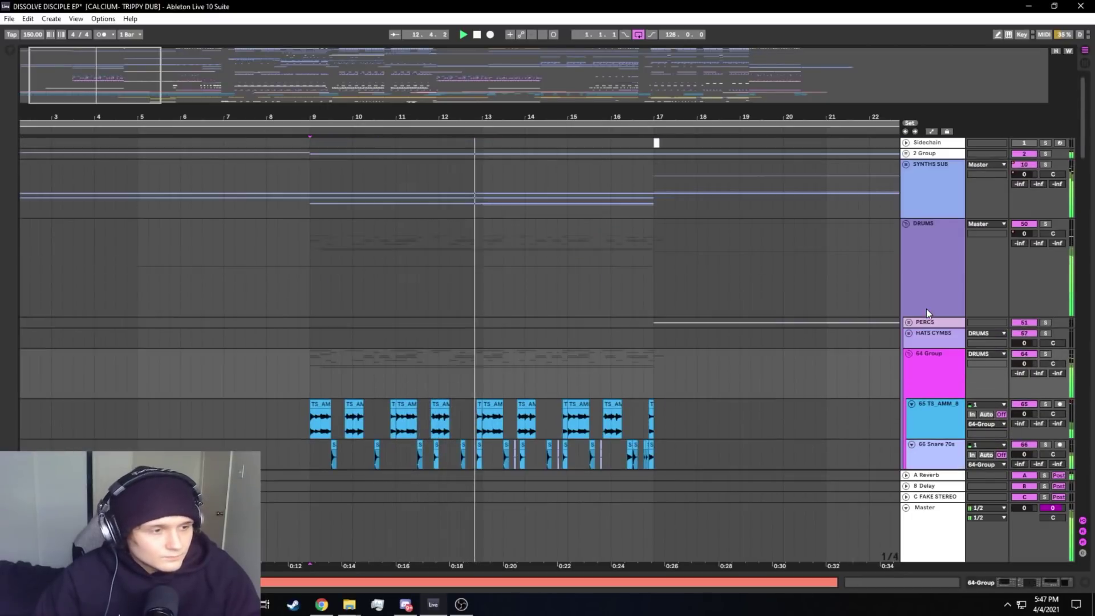
left_click(921, 265)
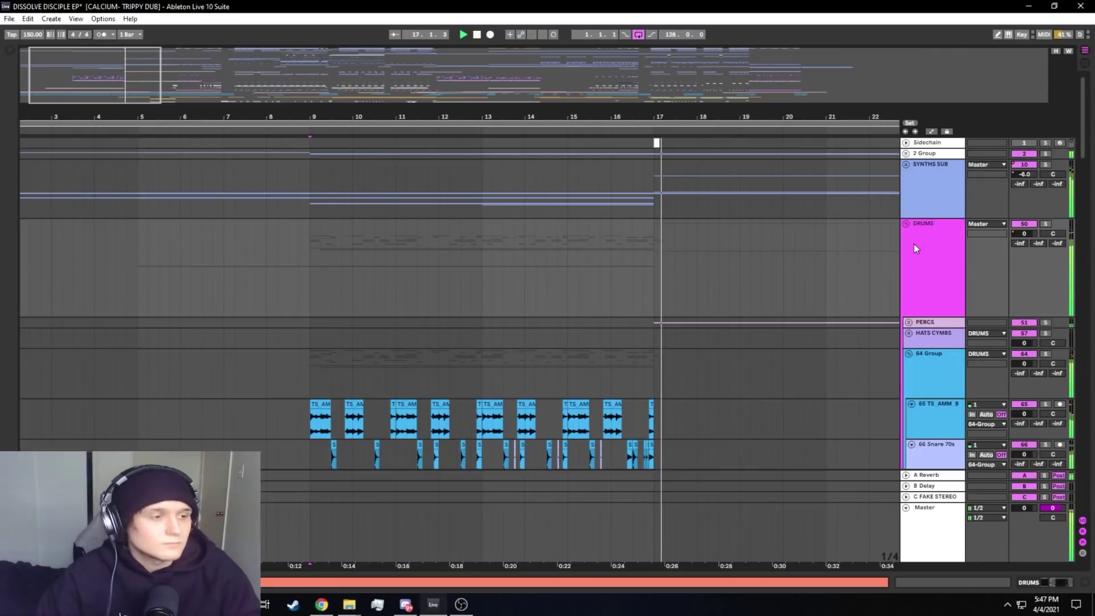
Fold the DRUMS group, stop playback and highlight bars 9 to 17 on it
left_click(906, 224)
left_click(717, 257)
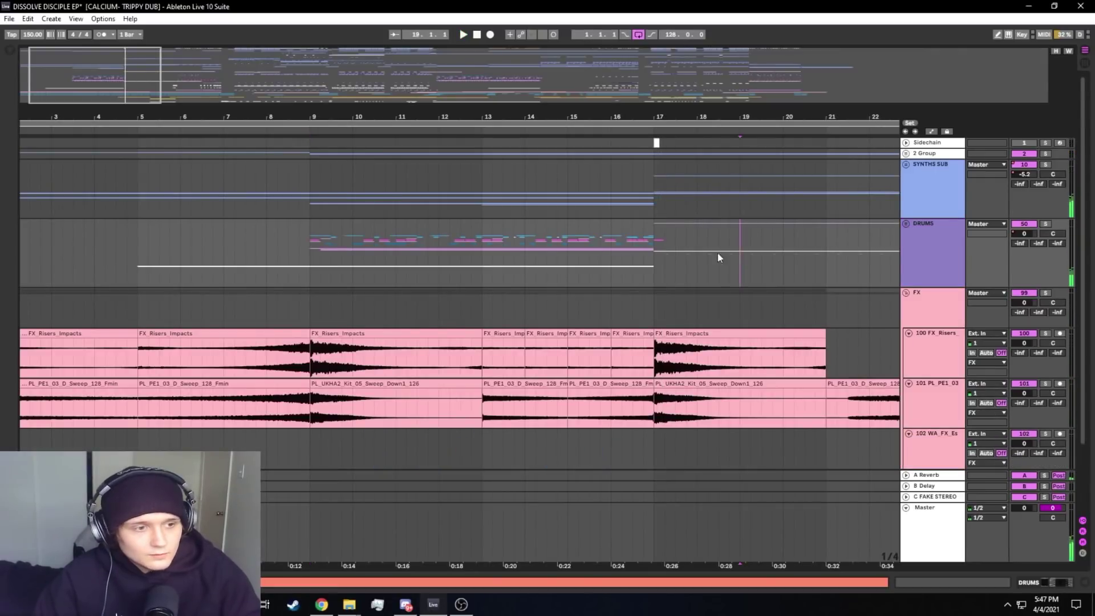
mouse_move(649, 250)
left_mouse_down()
mouse_move(305, 266)
mouse_move(656, 258)
left_mouse_up()
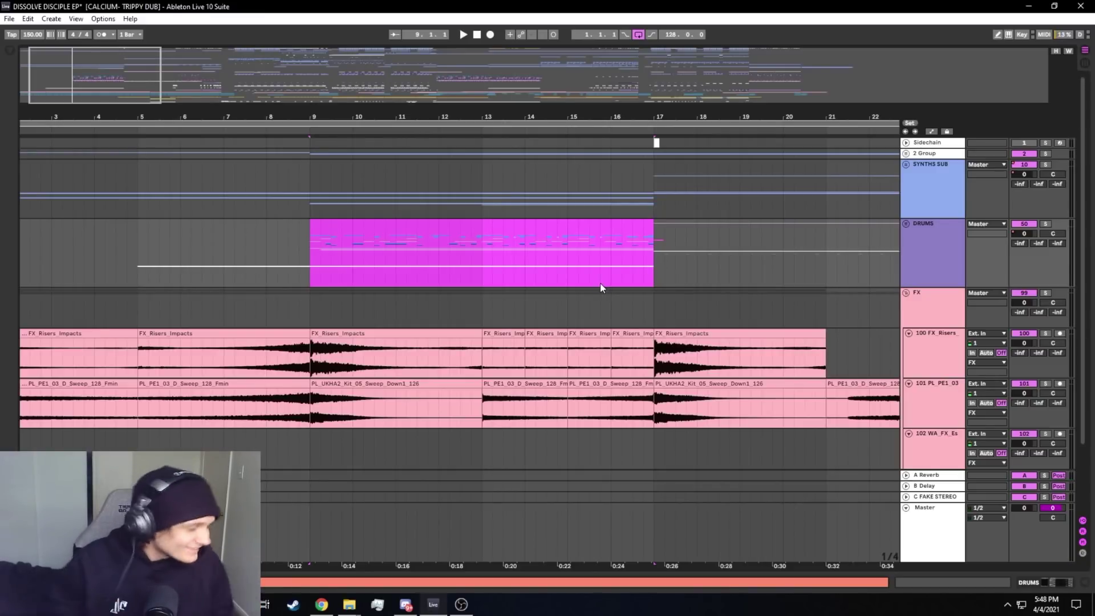
Show the whole arrangement and highlight bars 73 to 81 on the DRUMS group
left_click_drag(27, 83, 28, 41)
left_click_drag(138, 234, 244, 251)
left_click_drag(399, 118, 410, 108)
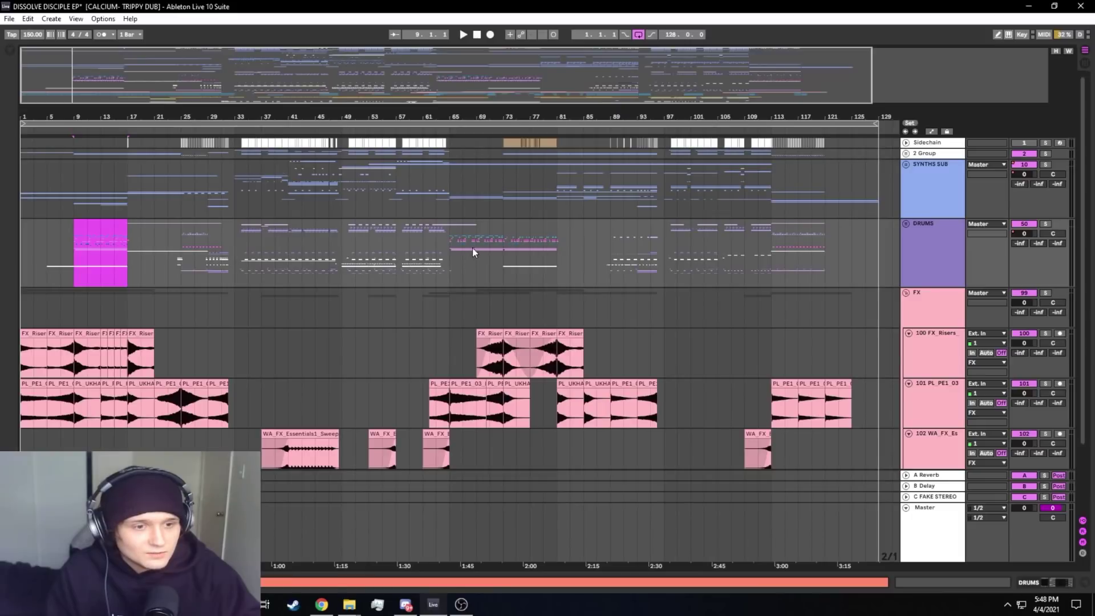
left_click(497, 247)
mouse_move(501, 248)
left_mouse_down()
mouse_move(555, 242)
mouse_move(501, 242)
left_mouse_up()
mouse_move(556, 238)
left_mouse_down()
mouse_move(509, 231)
mouse_move(553, 231)
left_mouse_up()
scroll(548, 236, "down", 3)
scroll(542, 245, "up", 3)
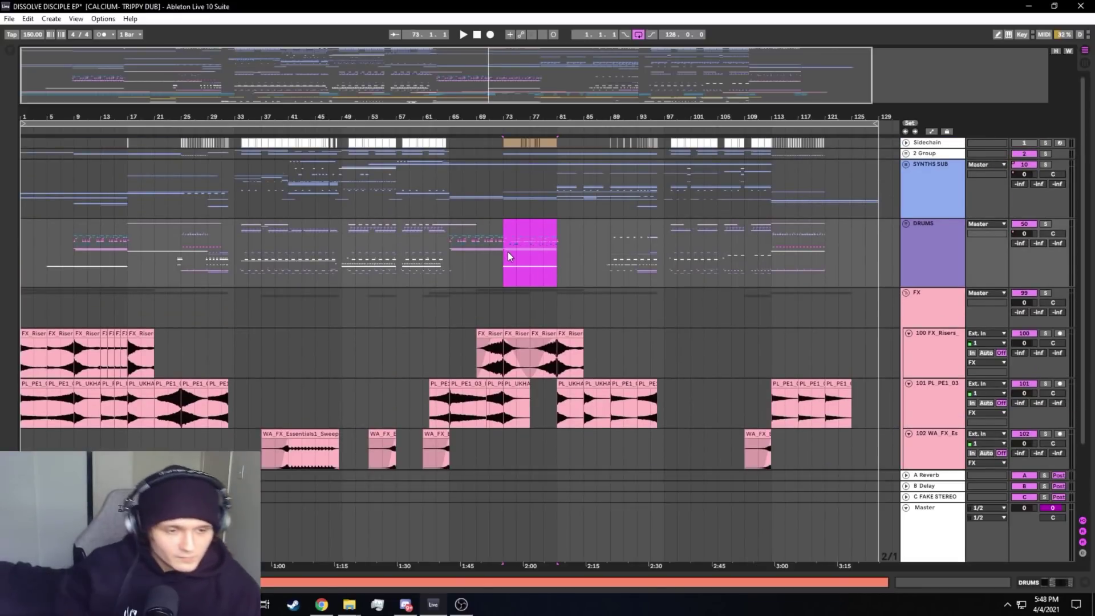
mouse_move(502, 254)
left_mouse_down()
mouse_move(557, 251)
mouse_move(487, 249)
left_mouse_up()
left_click(501, 253)
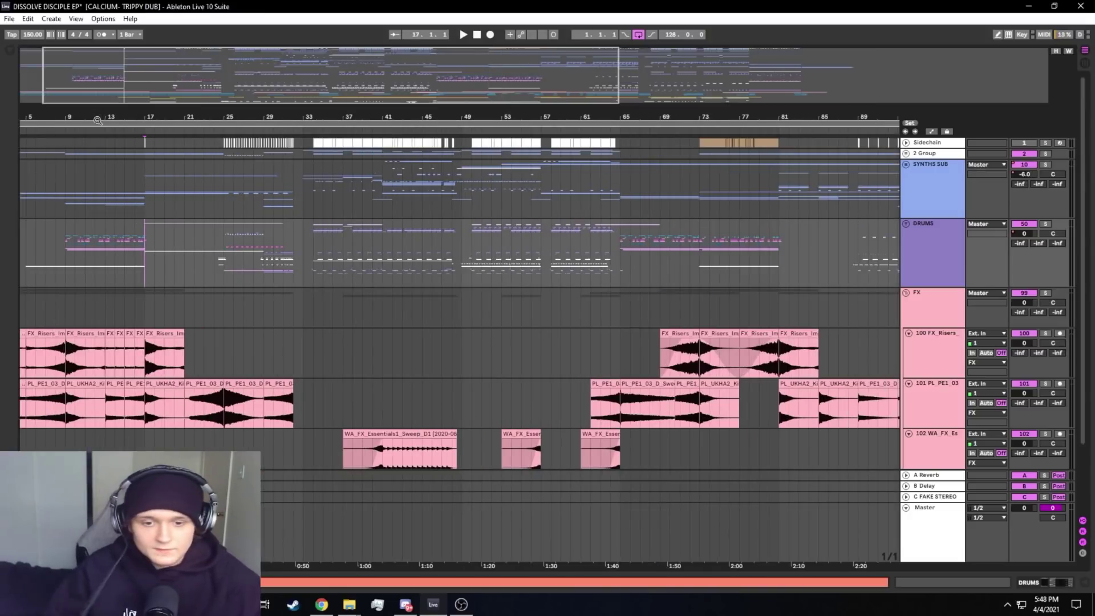
Highlight bars 1 to 17 from the 102 sweep track down through the VOX and misc groups
left_click_drag(100, 118, 84, 150)
scroll(134, 241, "down", 3)
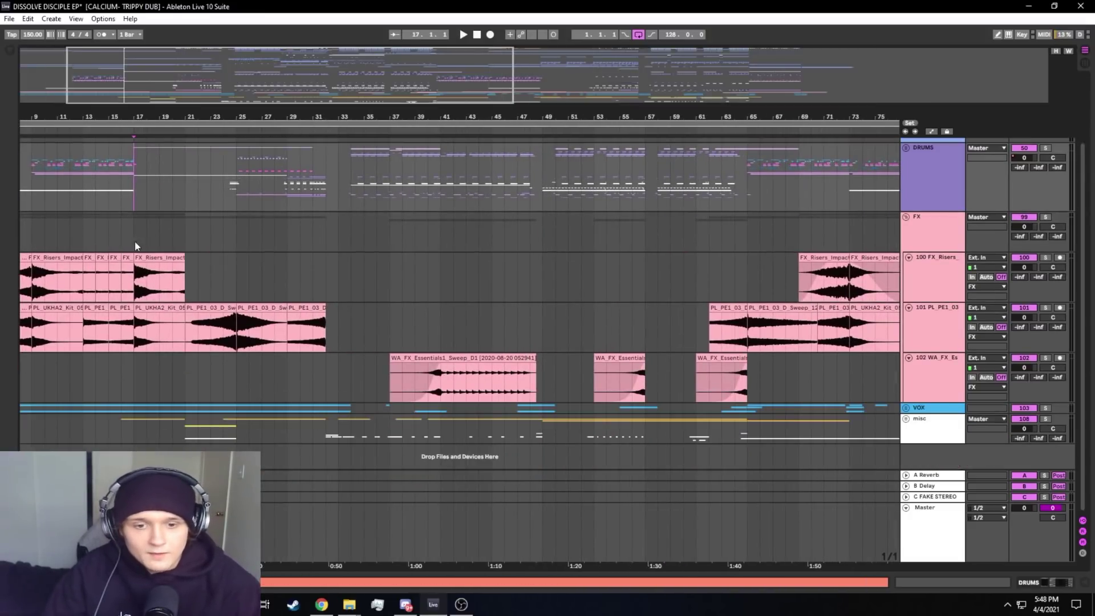
left_click(75, 398)
left_click_drag(134, 373, 21, 408)
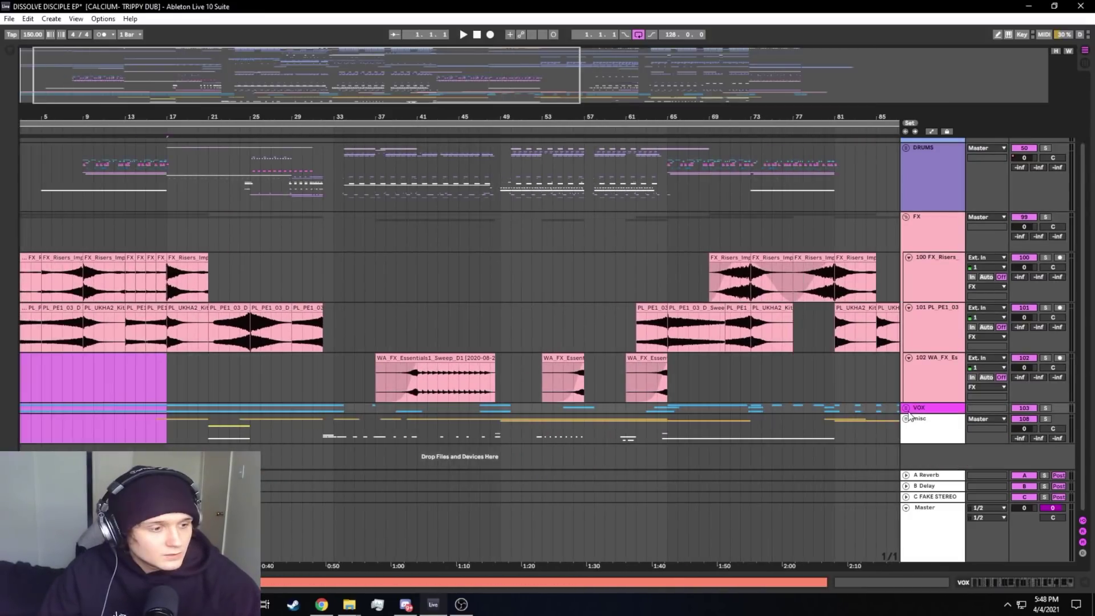
Unfold the VOX group and examine its audio clips across the intro
left_click(906, 408)
scroll(443, 408, "down", 3)
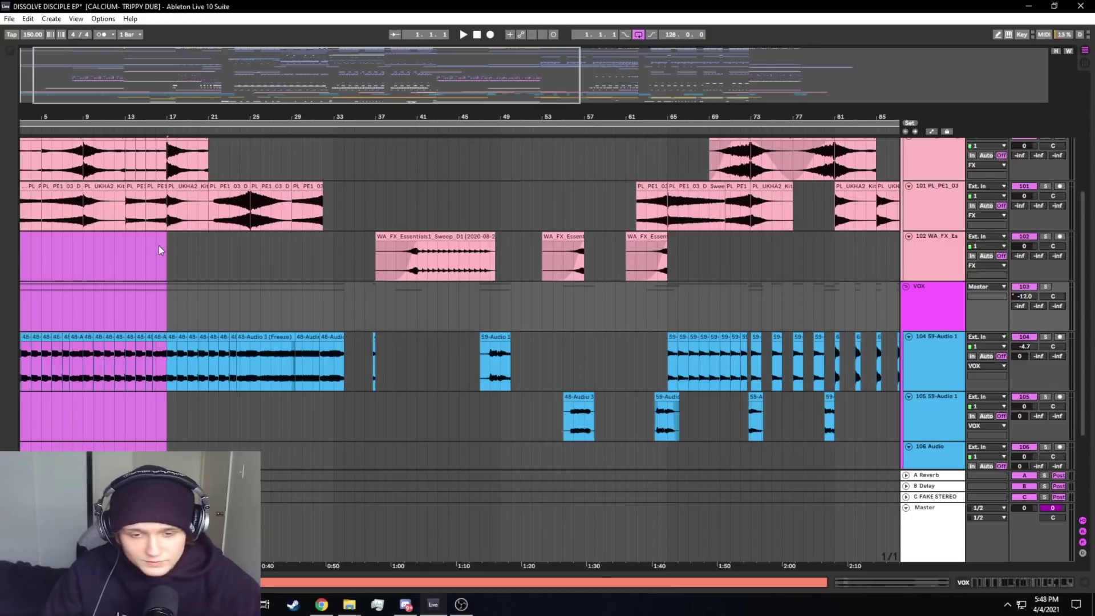
left_click_drag(67, 60, 101, 66)
left_click_drag(323, 95, 401, 100)
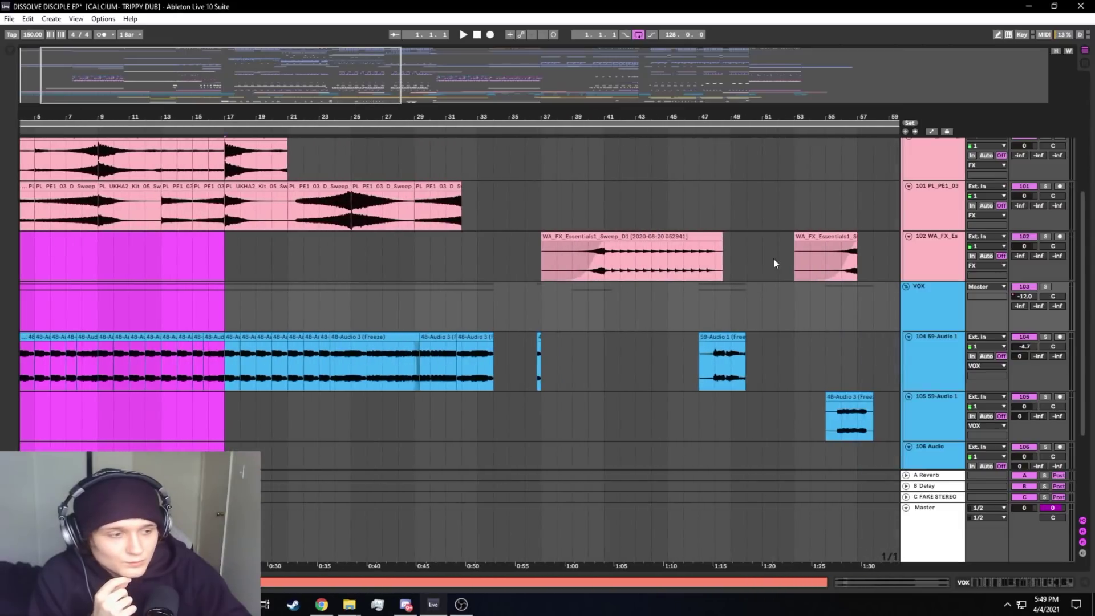
Highlight bars 17 to 33 across all tracks, and fold the FX and VOX groups
double_click(937, 347)
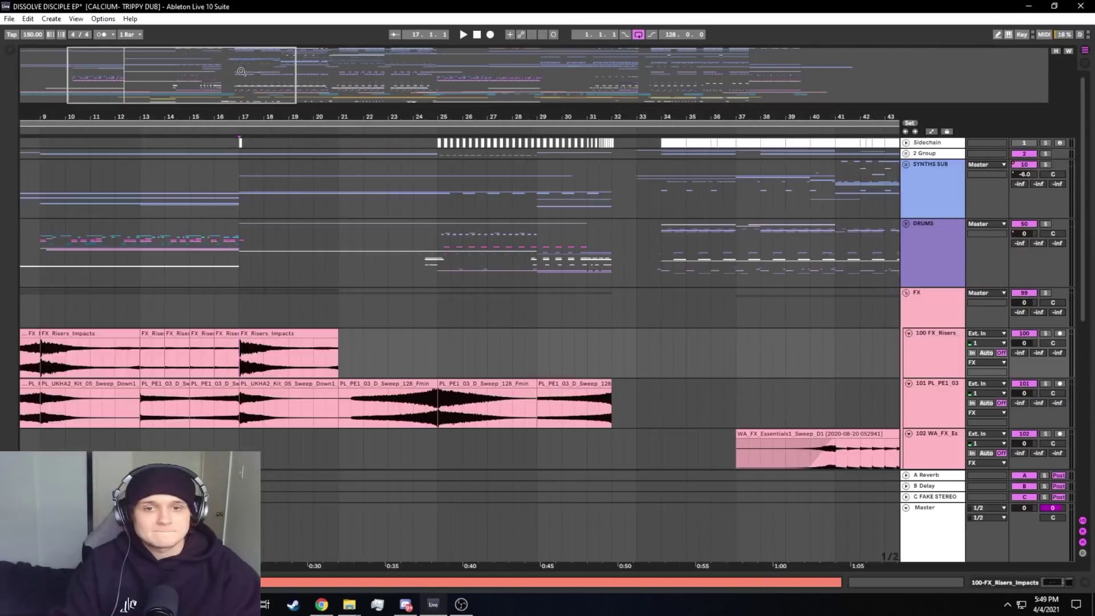
left_click_drag(240, 117, 756, 605)
left_click(316, 296)
left_click(905, 293)
left_click(907, 304)
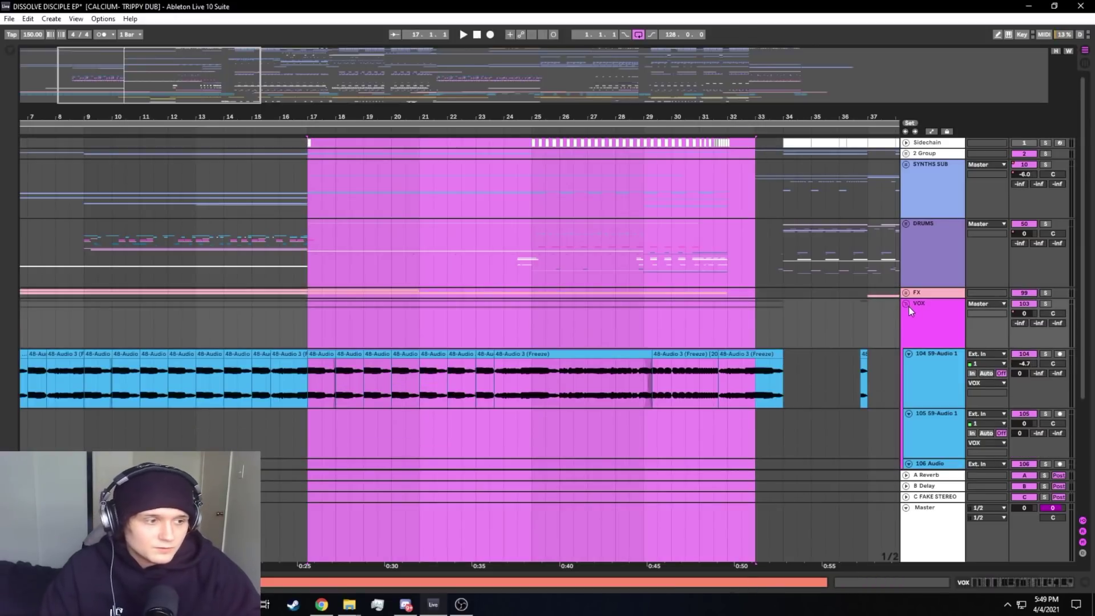
left_click(911, 325)
Select the DRUMS and misc group tracks in turn, finishing on DRUMS
left_click(934, 278)
left_click(928, 321)
left_click(922, 262)
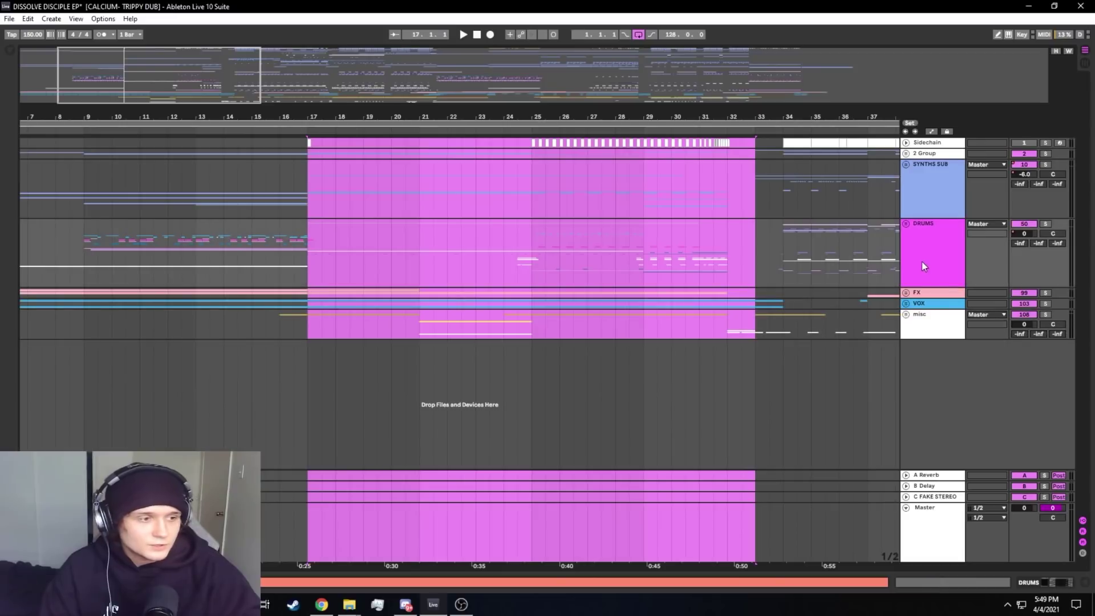
Highlight bars 17 to 25 on the DRUMS group track
left_click(933, 325)
left_click(931, 280)
left_click_drag(199, 94, 194, 82)
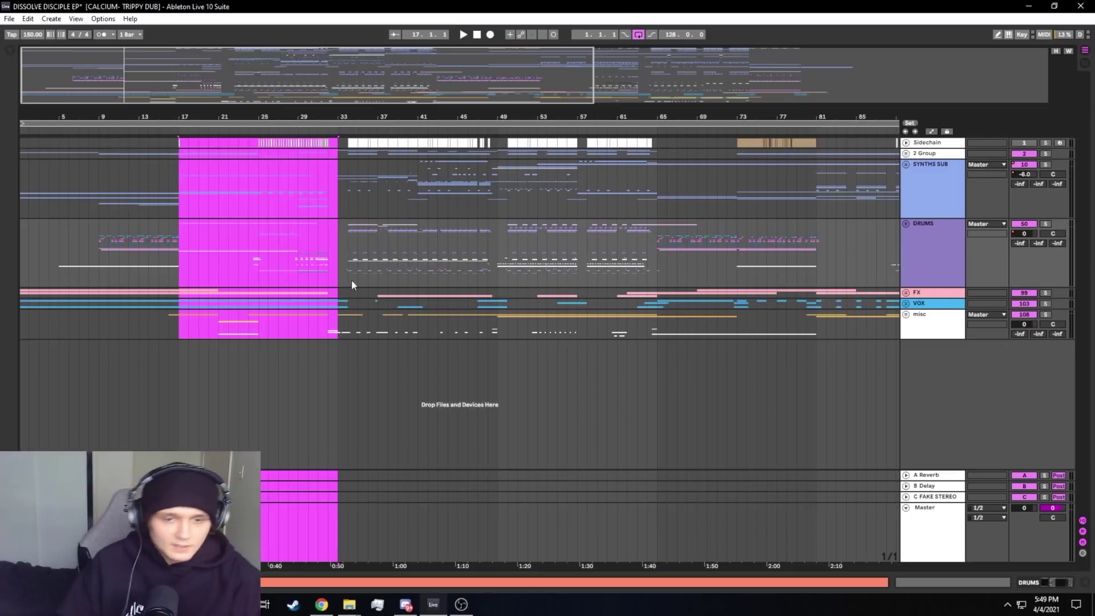
left_click_drag(197, 66, 198, 83)
left_click_drag(282, 250, 390, 252)
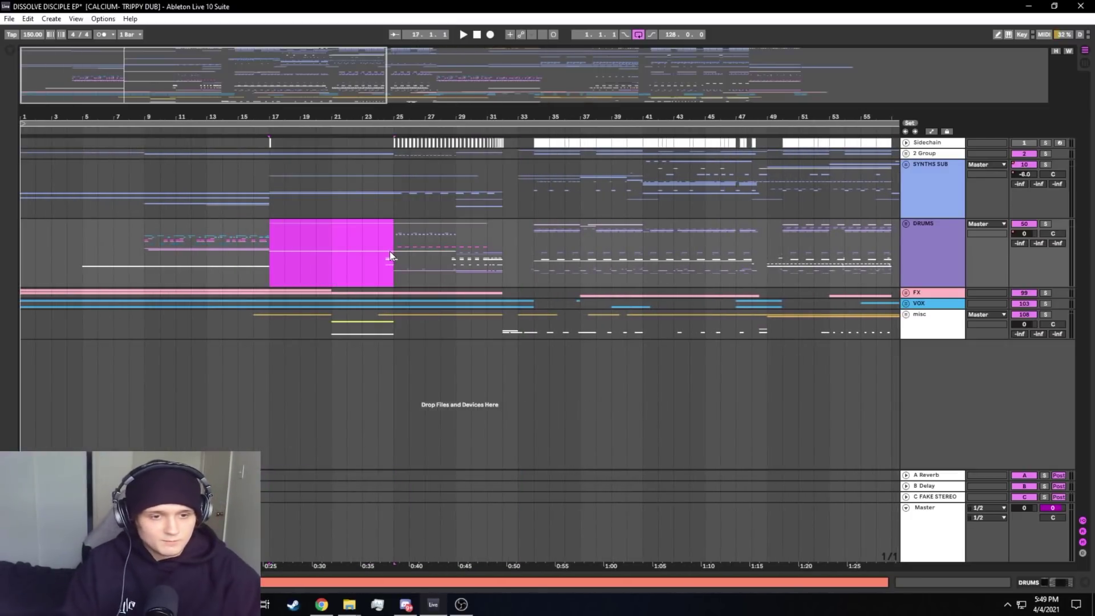
left_click_drag(266, 249, 399, 247)
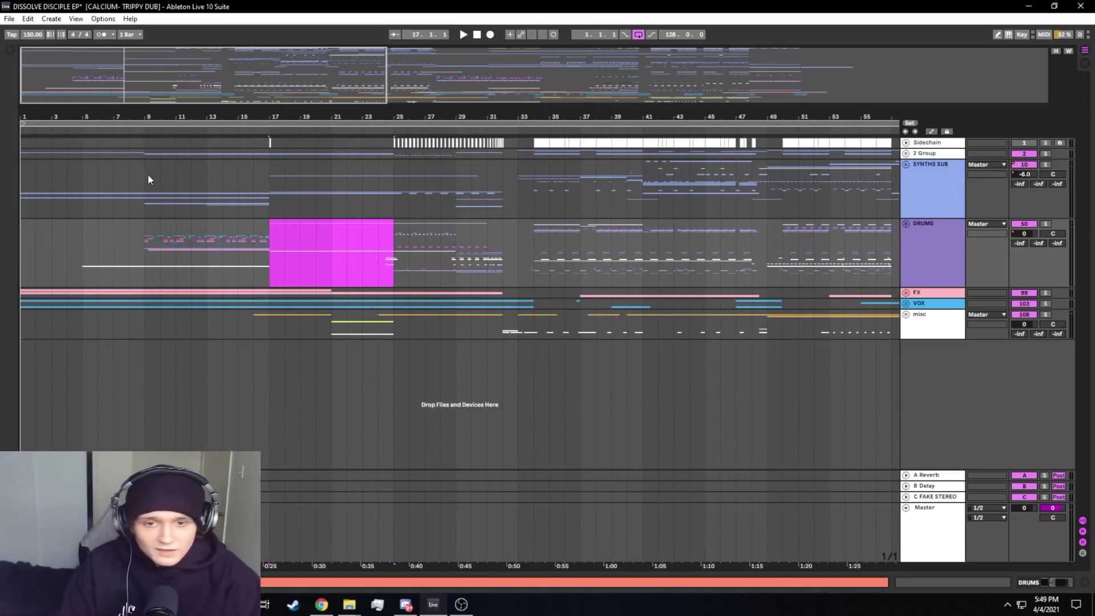
Highlight bars 1 to 9 on the SYNTHS SUB group, and move the playback start to bar 17
left_click_drag(148, 180, 2, 202)
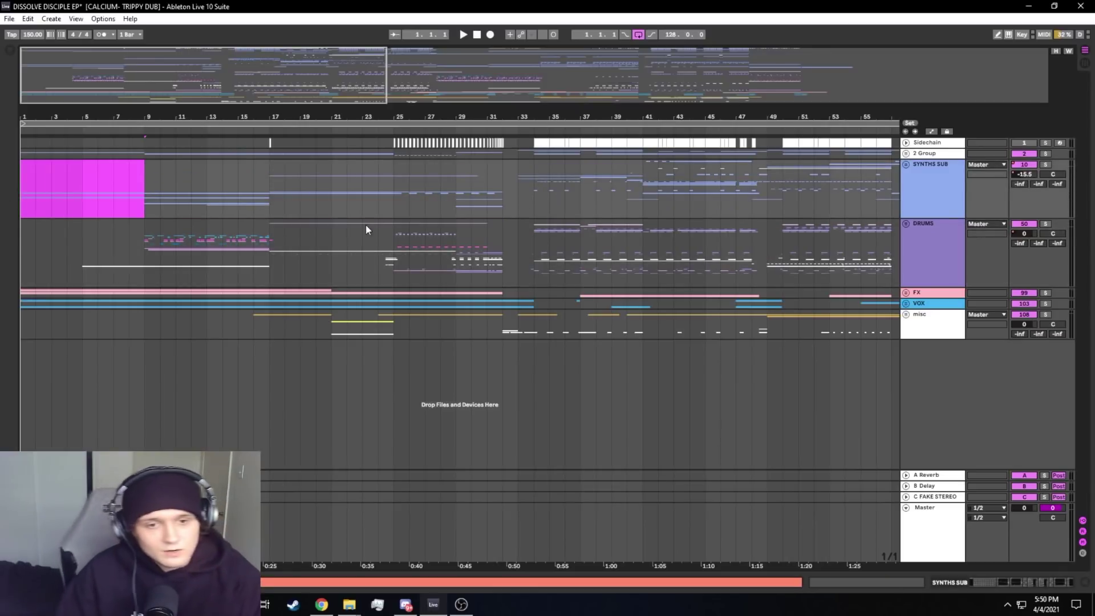
left_click(278, 233)
left_click(917, 192)
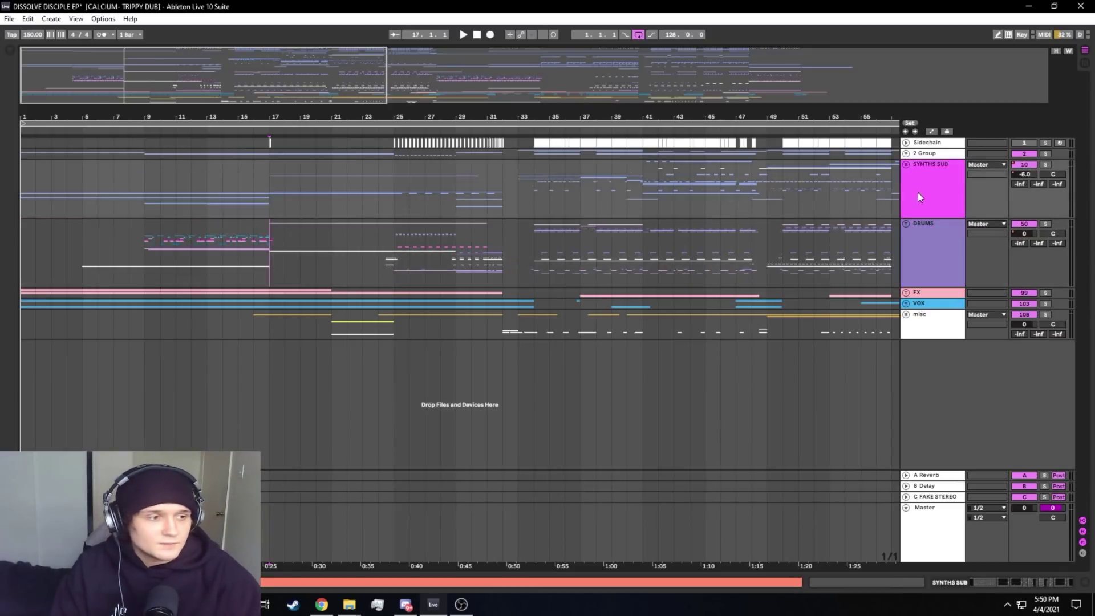
Unfold the DRUMS group and highlight bars 17 to 29 of the LL_clap track
left_click(906, 224)
scroll(323, 219, "down", 8)
scroll(323, 218, "down", 1)
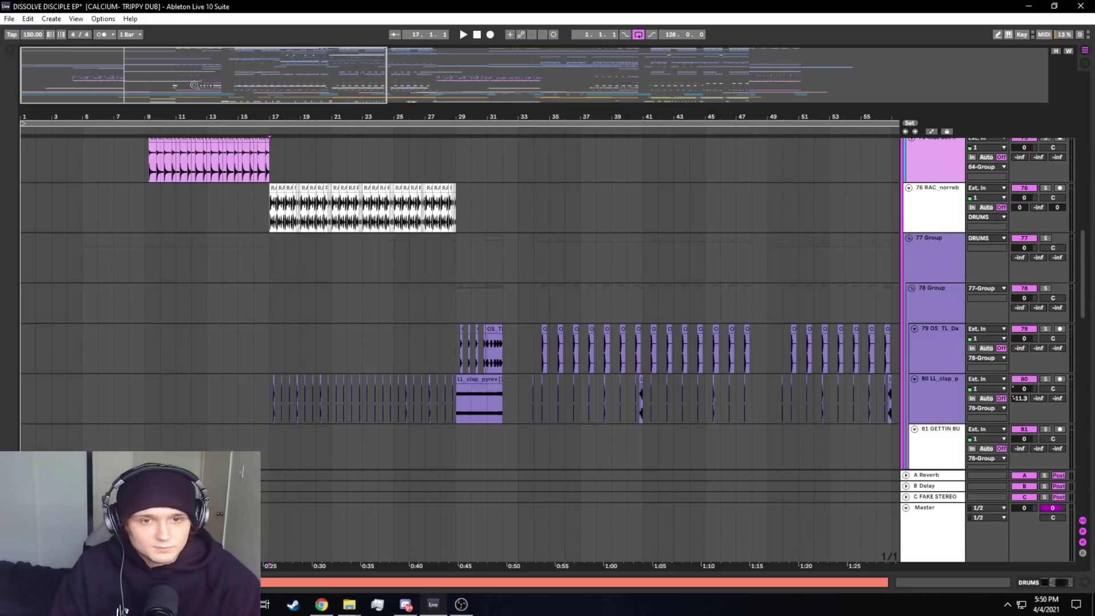
left_click_drag(191, 84, 196, 134)
scroll(200, 213, "down", 2)
left_click_drag(118, 273, 484, 281)
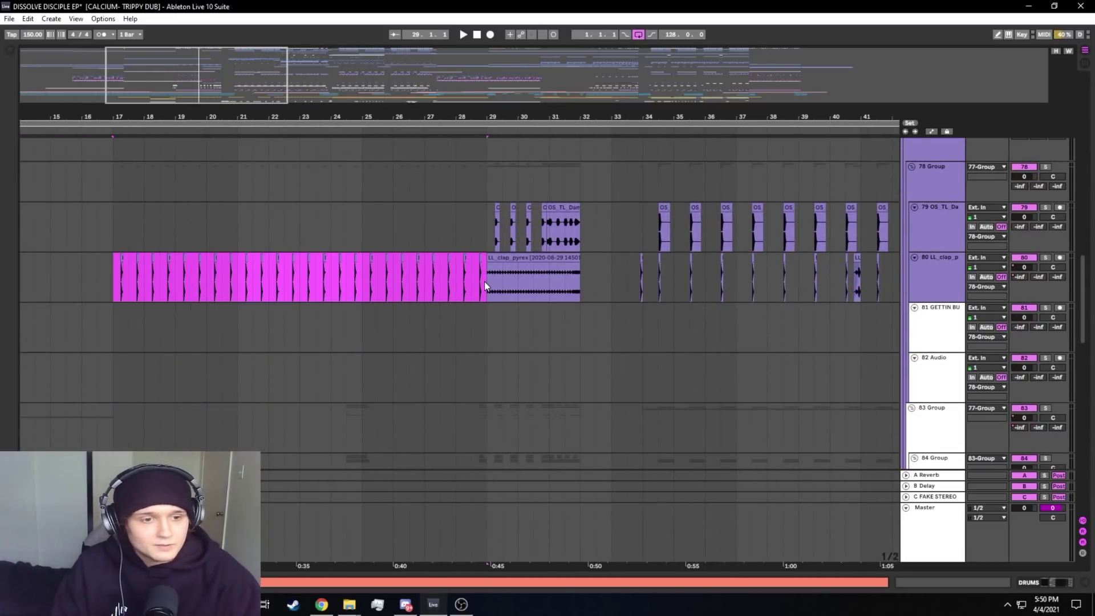
Highlight the fill around bar 25 on the Tom 707 track and examine the kick and build drum tracks
scroll(481, 273, "down", 2)
scroll(482, 279, "down", 6)
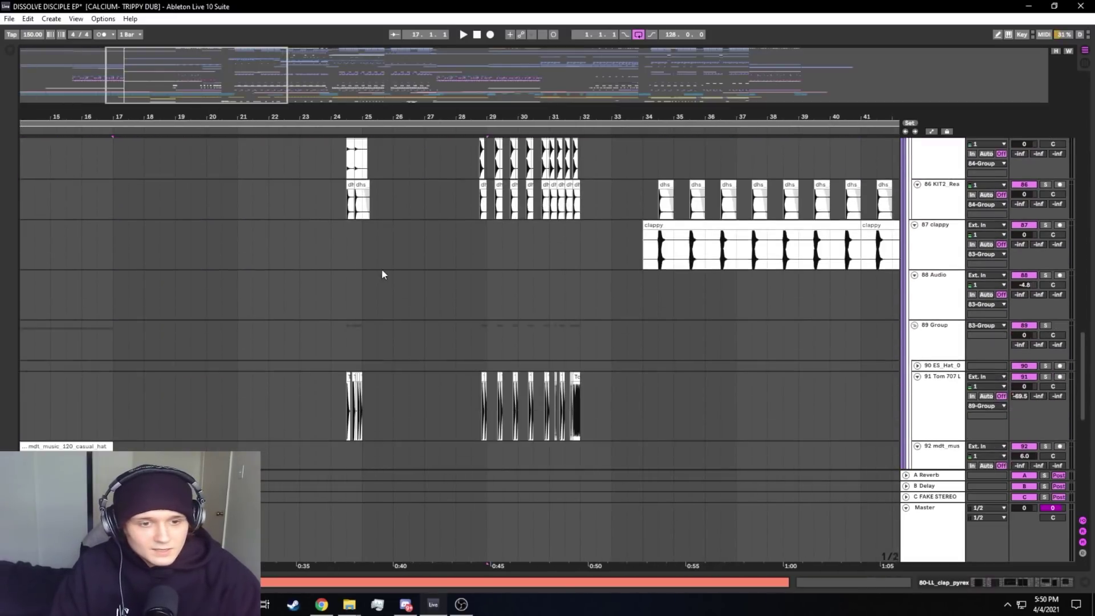
left_click_drag(368, 343, 375, 346)
scroll(362, 356, "down", 6)
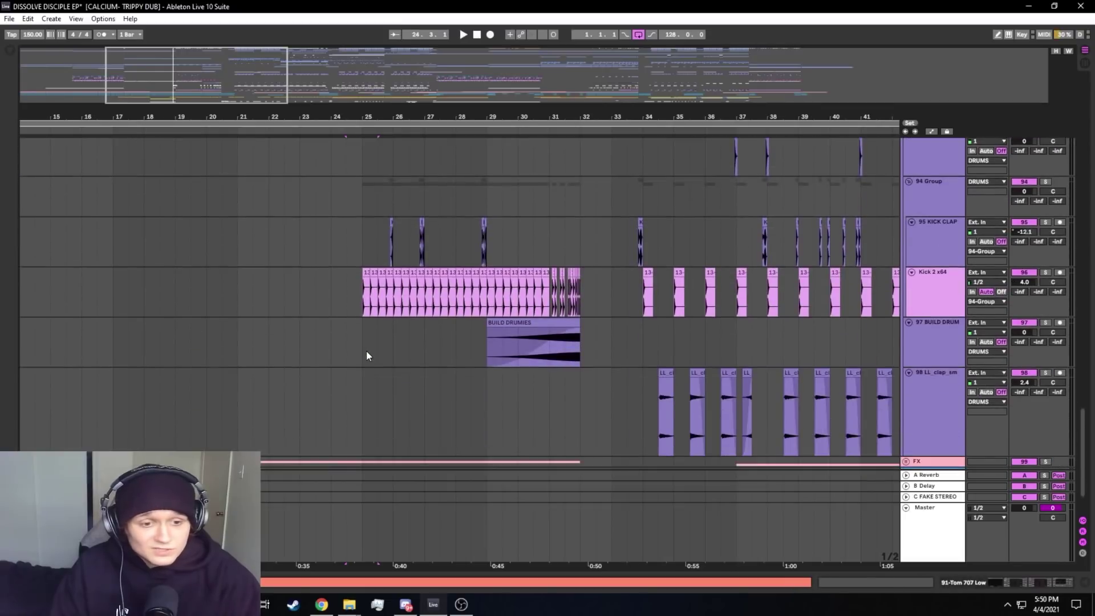
Play the arrangement from bar 17, starting on the DRUMS group
scroll(378, 310, "up", 7)
scroll(372, 310, "up", 15)
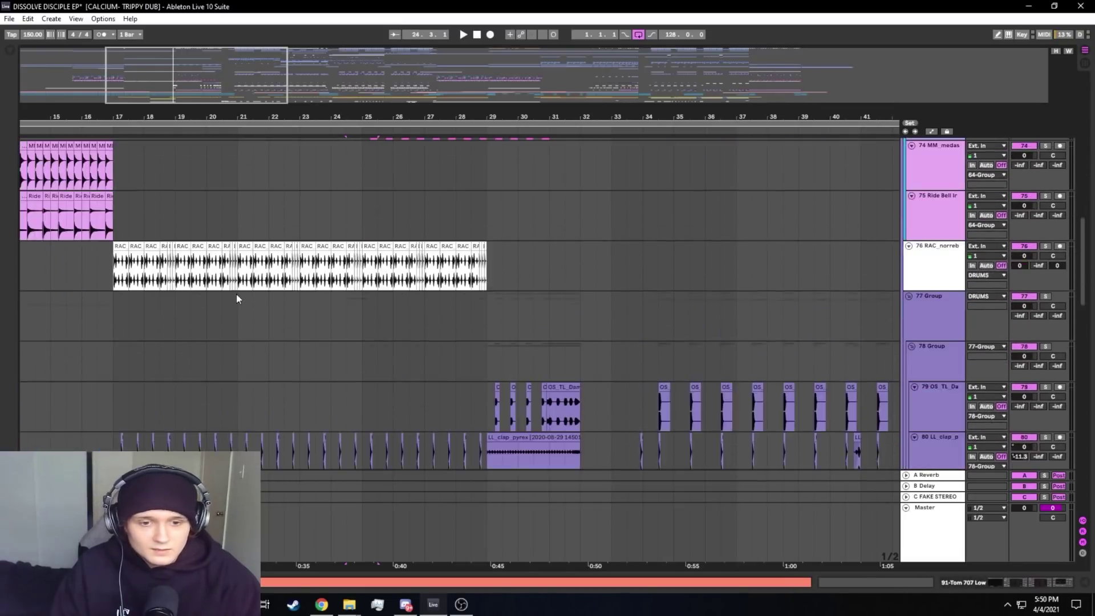
left_click(114, 297)
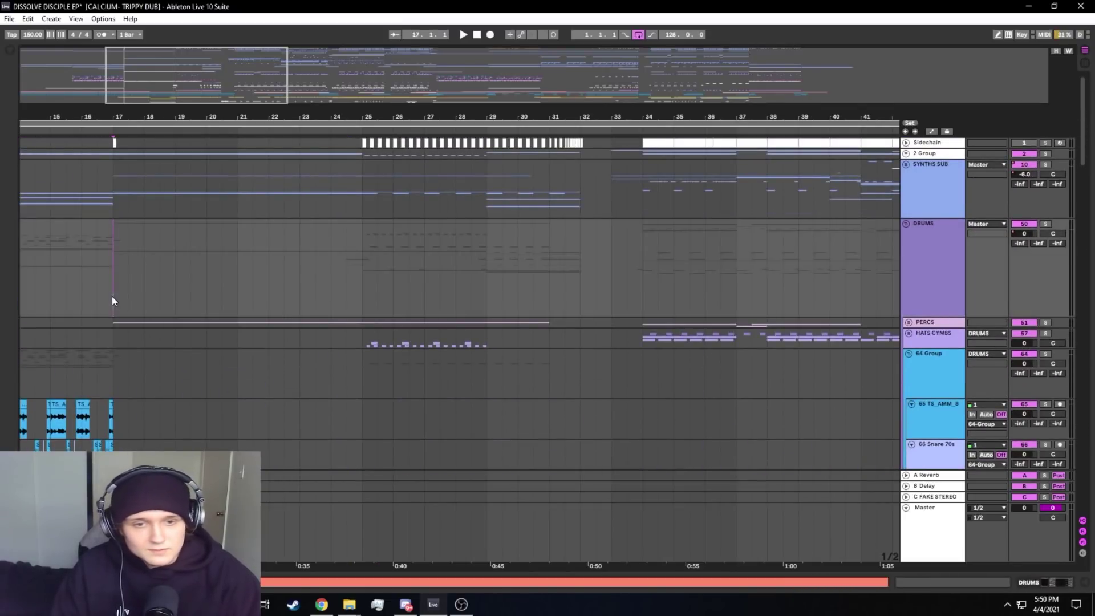
key("space")
left_click_drag(129, 52, 134, 55)
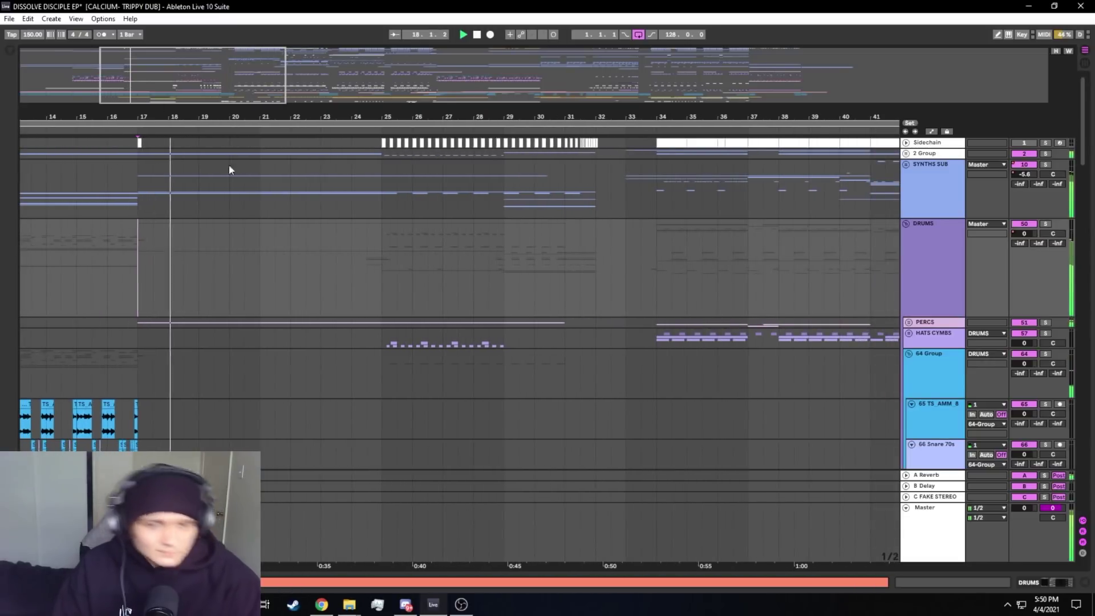
Follow the RAC_norreb and LL_clap tracks during playback up to about bar 25, and stop playback
scroll(269, 217, "down", 5)
scroll(332, 205, "down", 8)
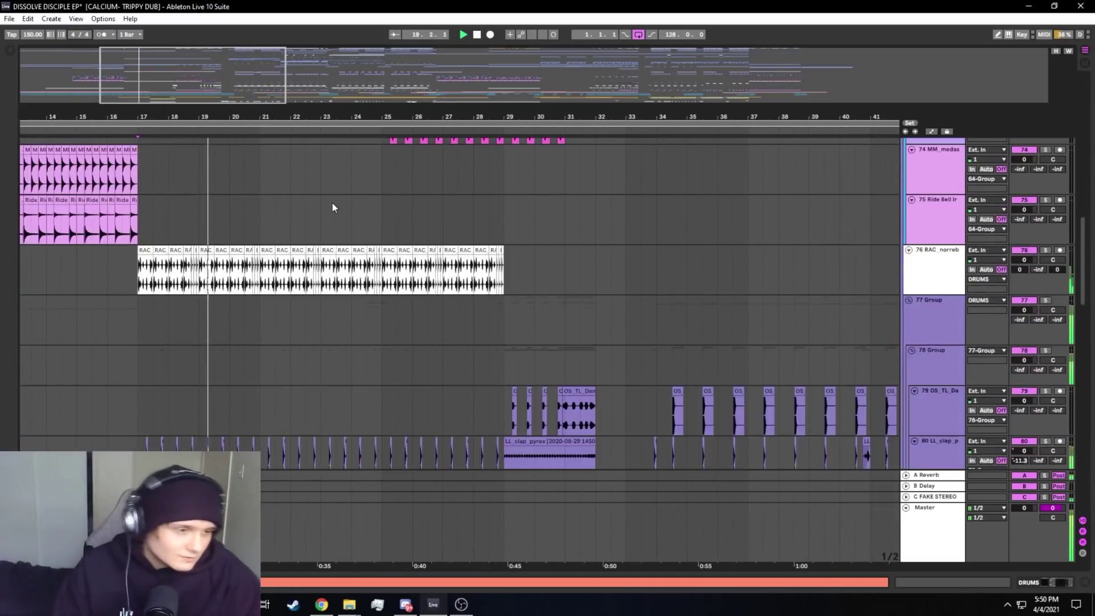
scroll(339, 213, "up", 3)
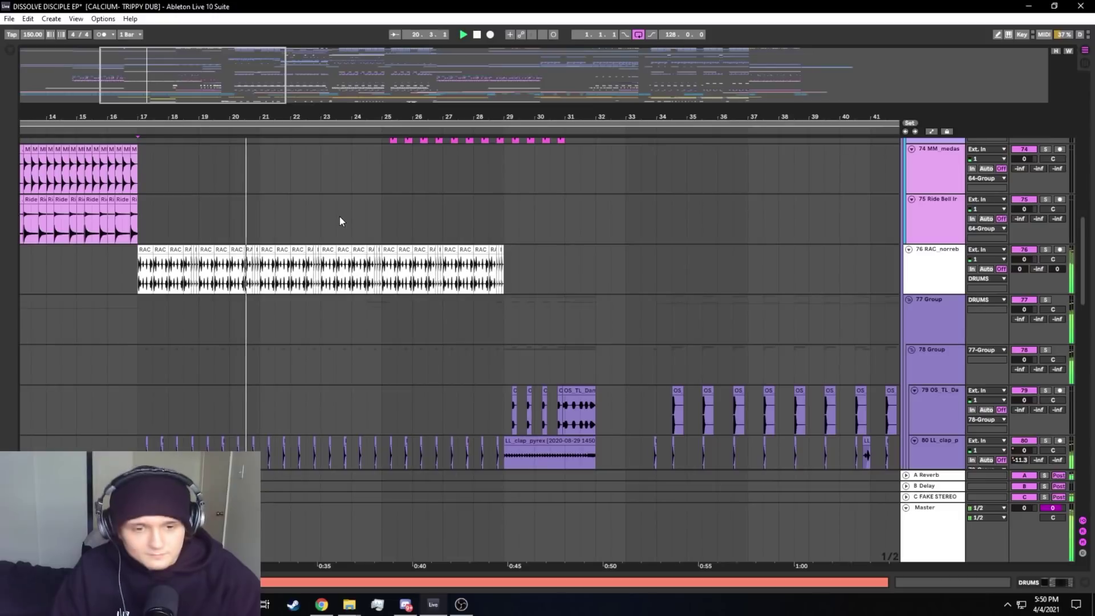
scroll(337, 212, "up", 2)
scroll(331, 228, "down", 3)
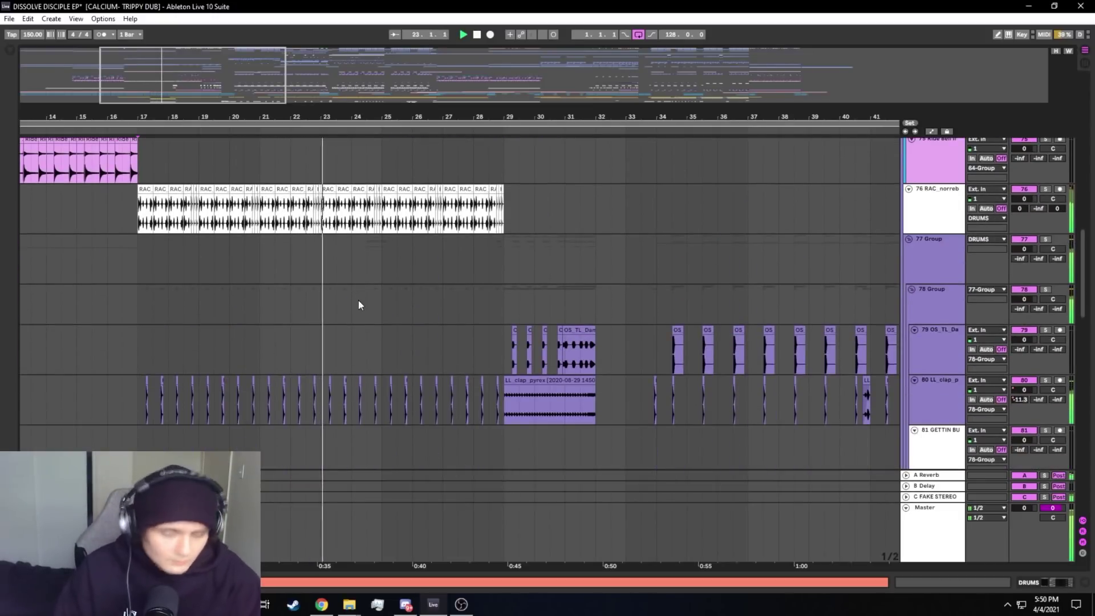
left_click(351, 317)
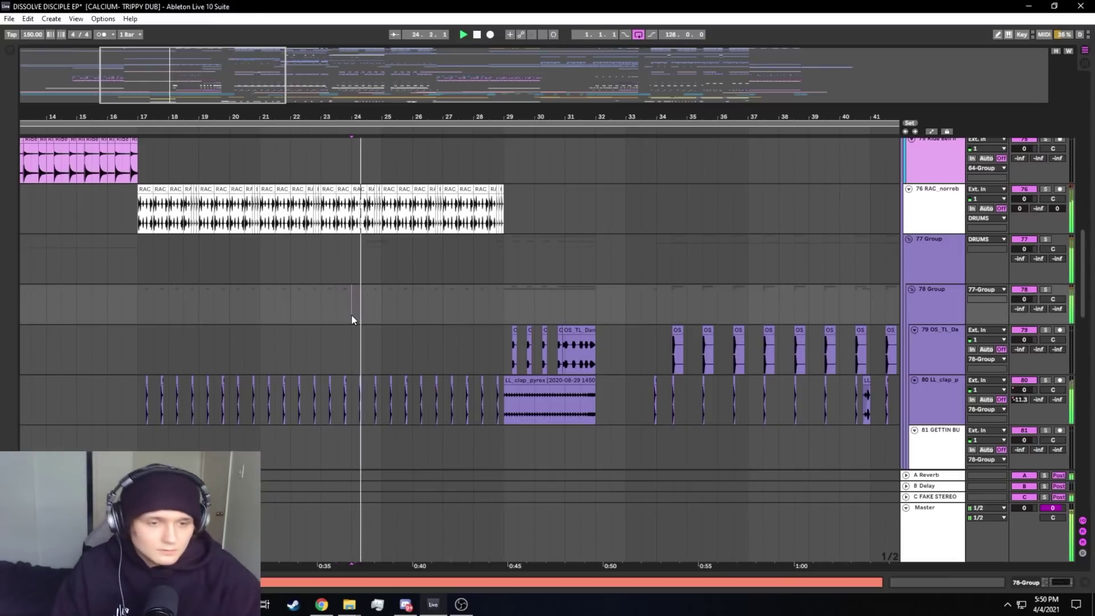
key("space")
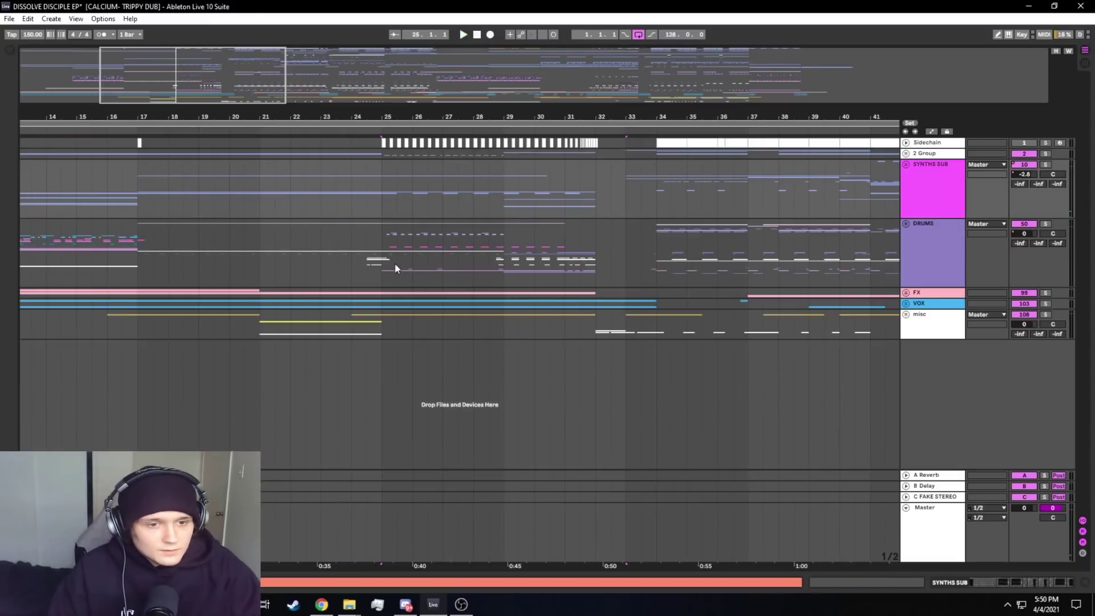
Highlight bars 25 to 33 across all tracks from Sidechain down to misc
left_click(376, 265)
left_click(376, 145)
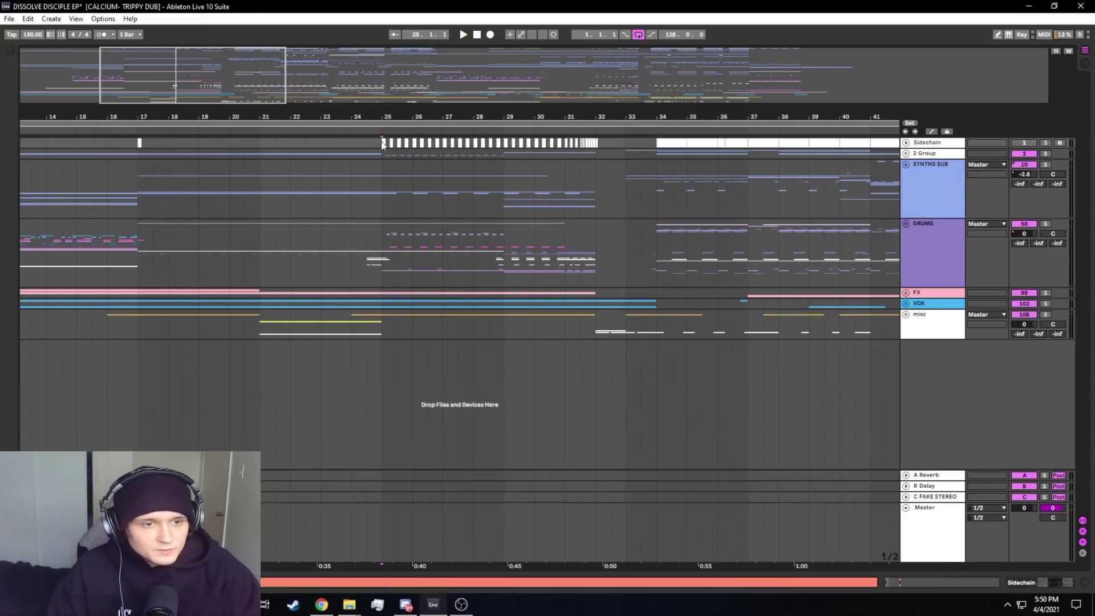
left_click_drag(625, 325, 375, 142)
mouse_move(232, 72)
left_mouse_down()
mouse_move(231, 52)
mouse_move(229, 78)
left_mouse_up()
left_click_drag(451, 117, 453, 93)
left_click_drag(228, 59, 228, 69)
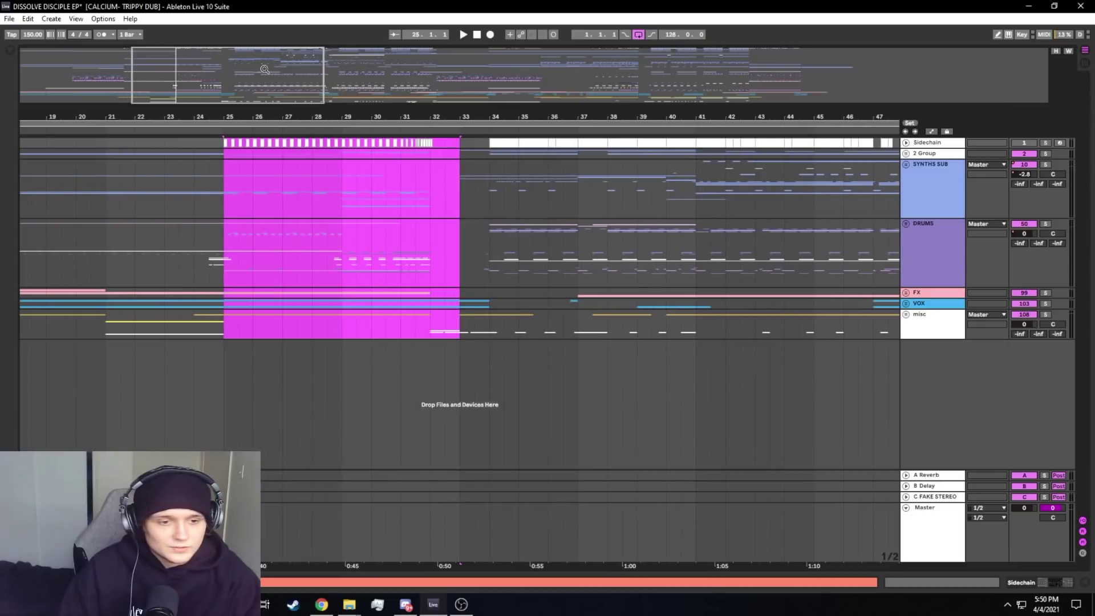
Set the playback start to bar 25, and unfold the DRUMS group to examine its tracks before folding it again
left_click(222, 147)
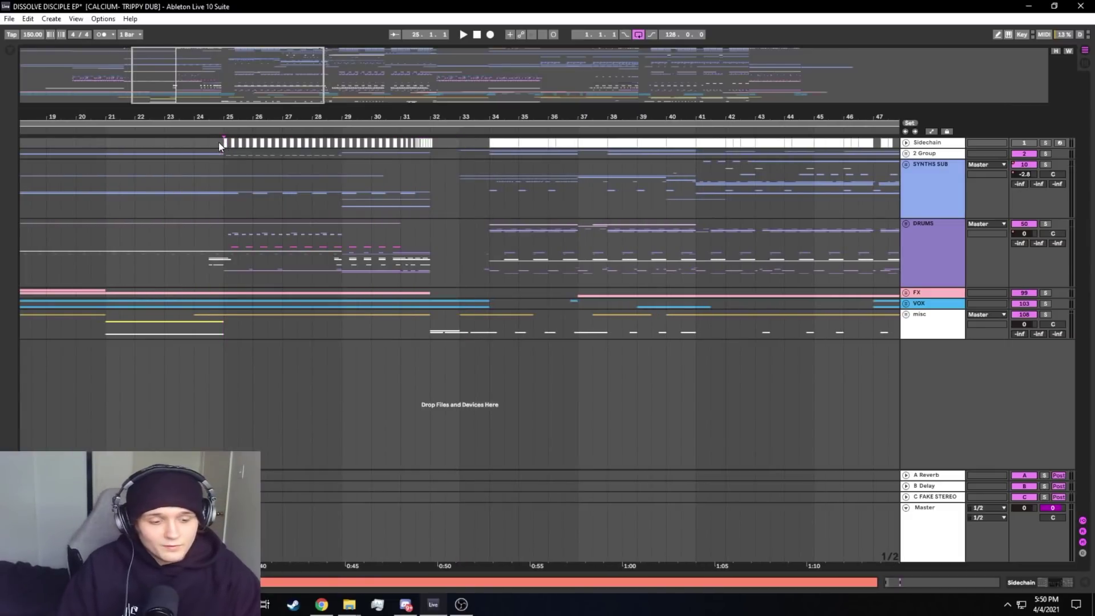
left_click_drag(188, 92, 183, 81)
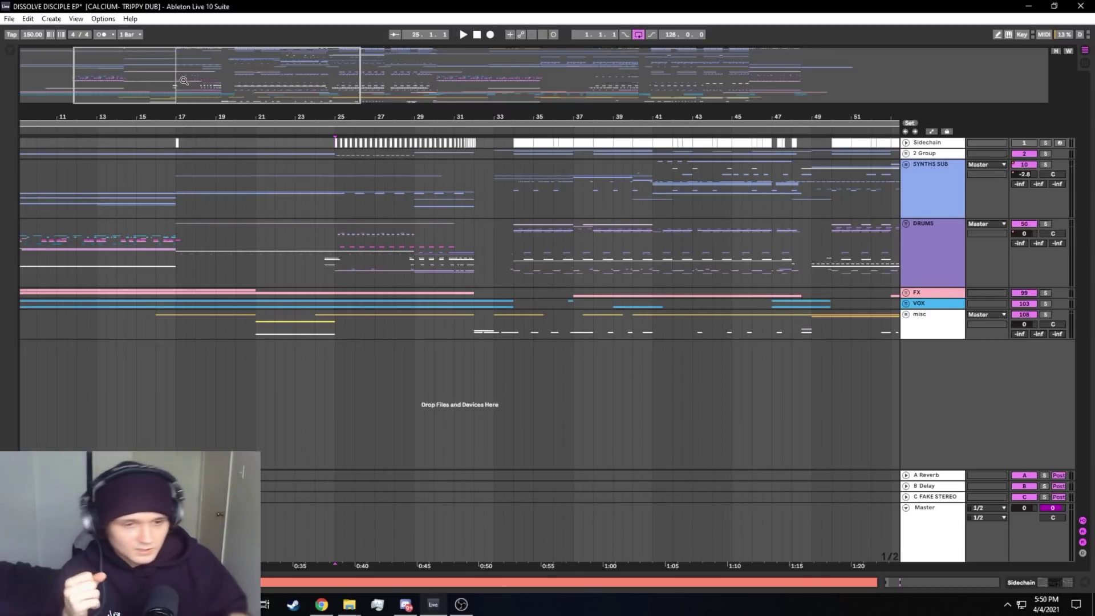
left_click_drag(182, 73, 191, 94)
left_click(906, 224)
scroll(203, 241, "down", 5)
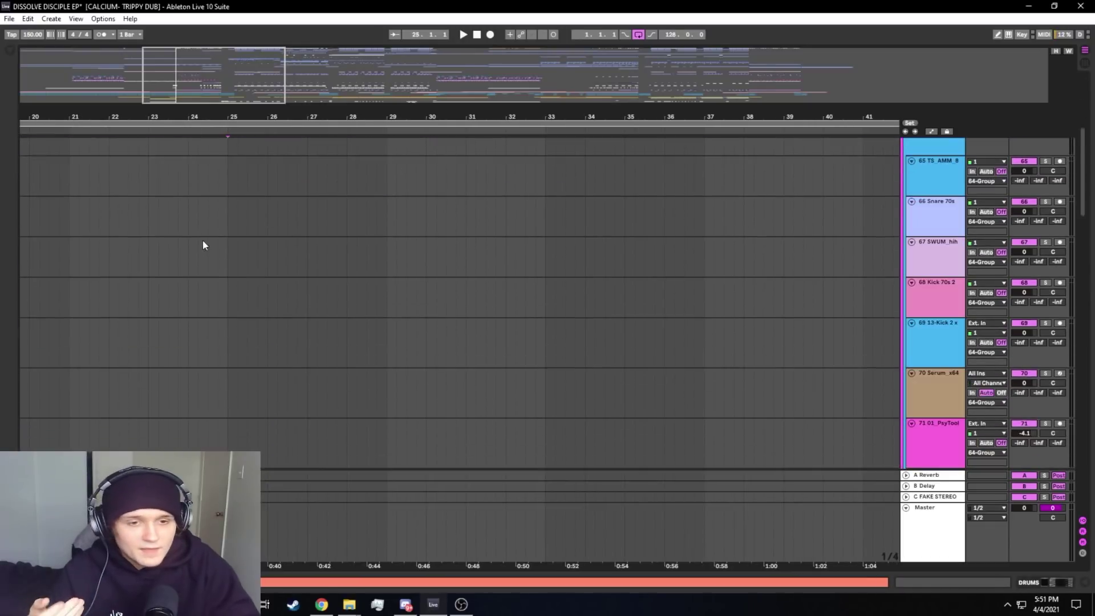
scroll(346, 258, "up", 5)
scroll(843, 273, "down", 5)
scroll(846, 275, "up", 10)
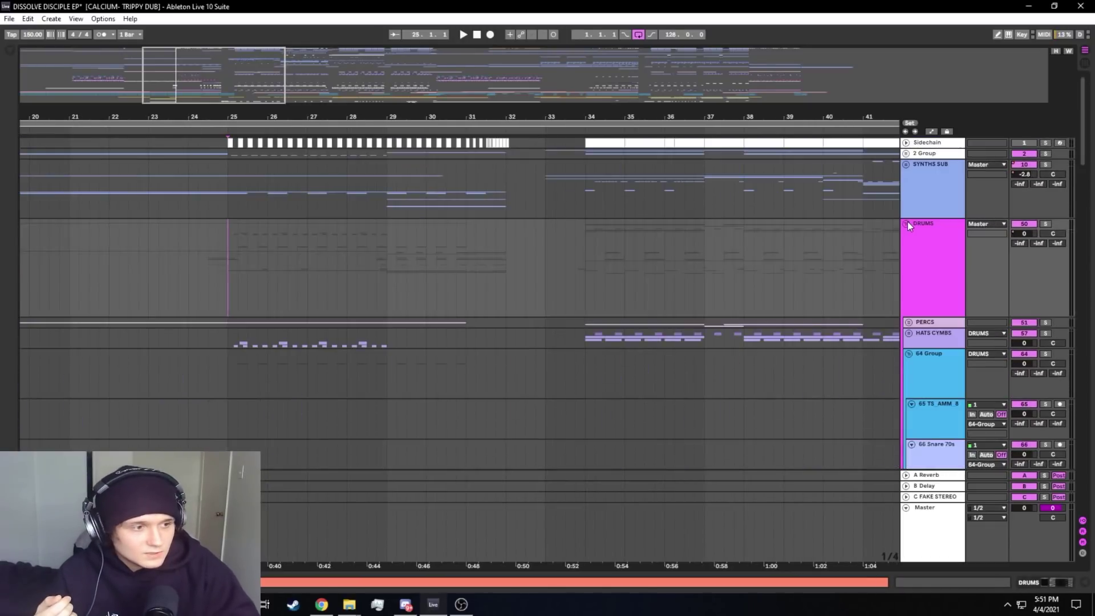
left_click(906, 222)
Solo the 2 Group and play it from bar 25, and select the SYNTHS SUB group
left_click(943, 172)
left_click(1047, 152)
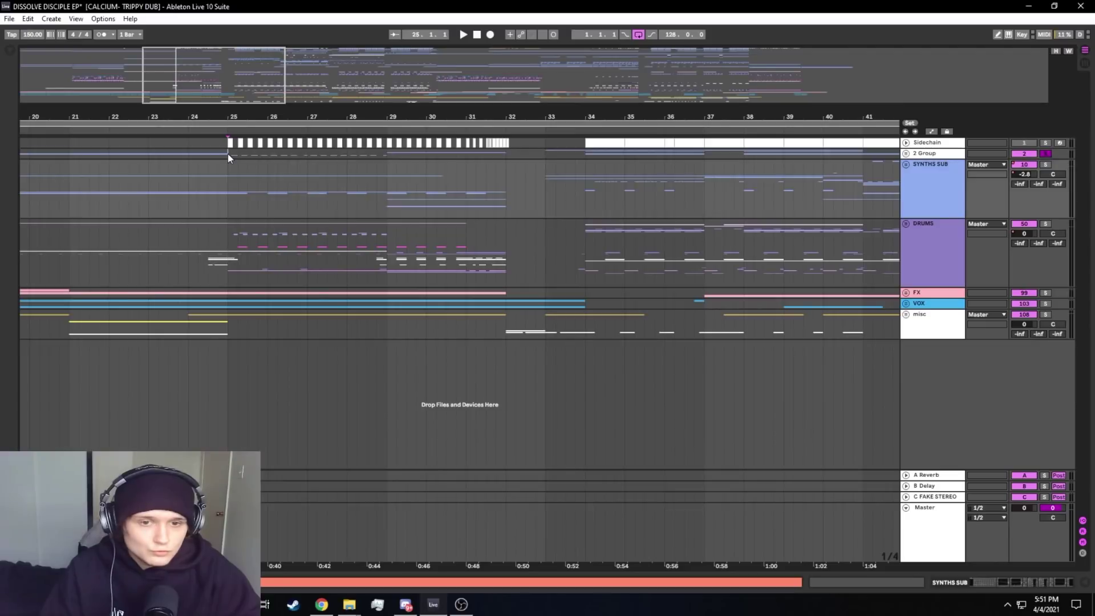
key("space")
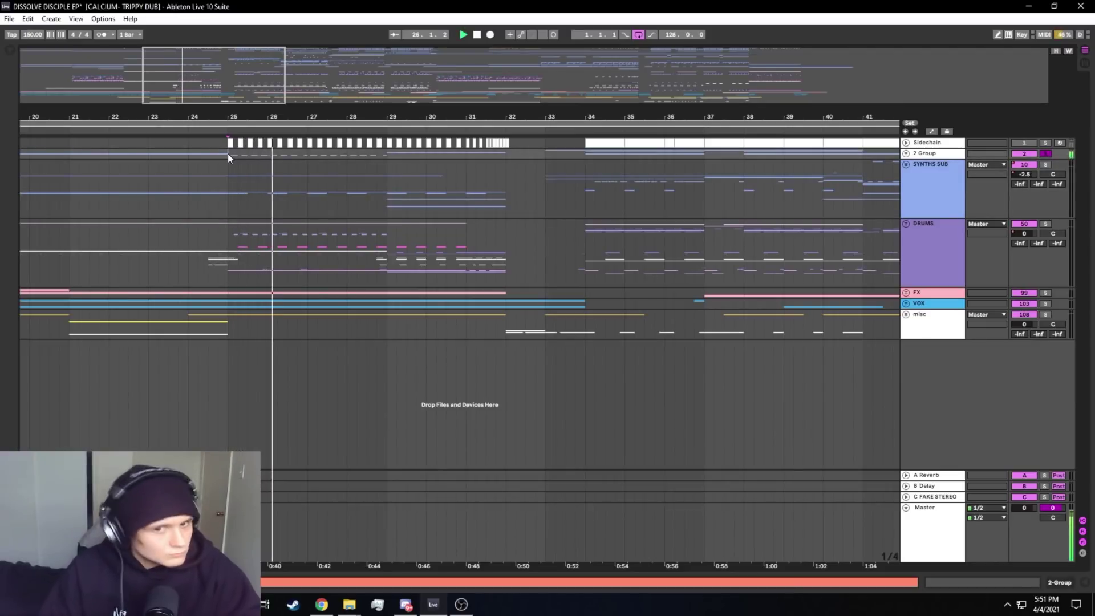
left_click(932, 174)
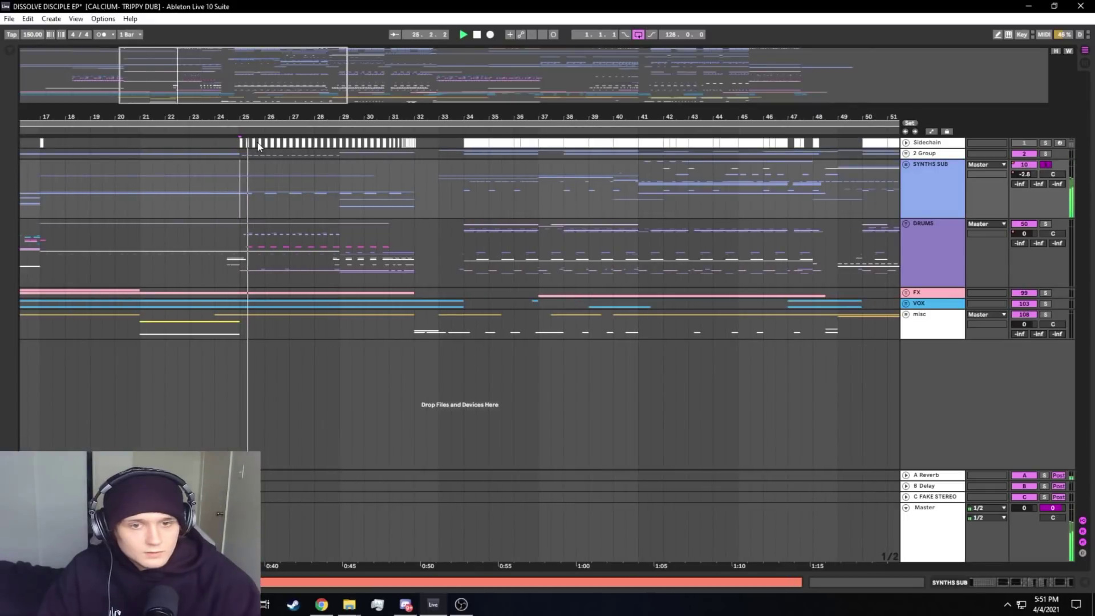
left_click_drag(285, 118, 333, 72)
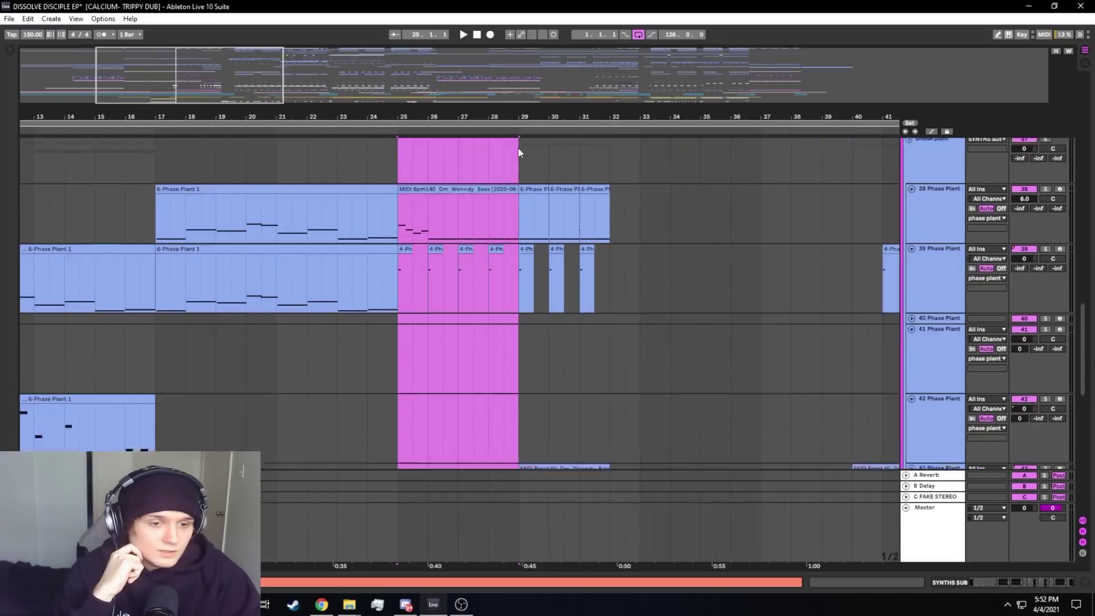
Examine the phase plant tracks and highlight bars 25 to 29 on Phase Plant tracks 38 and 39
scroll(517, 148, "down", 2)
scroll(451, 232, "down", 2)
scroll(449, 230, "up", 2)
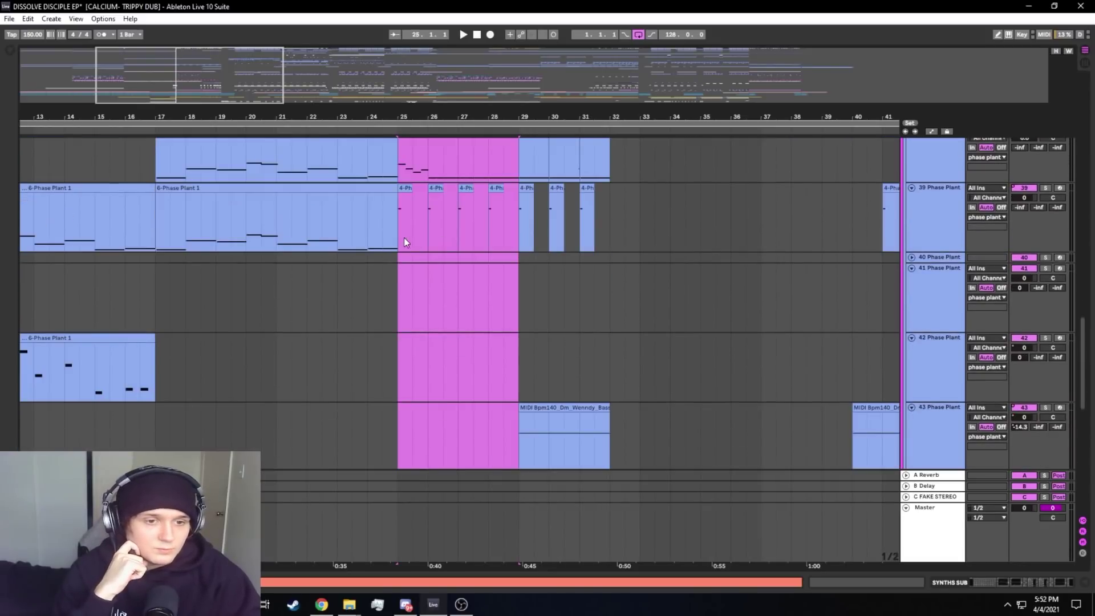
left_click(399, 231)
scroll(401, 245, "up", 2)
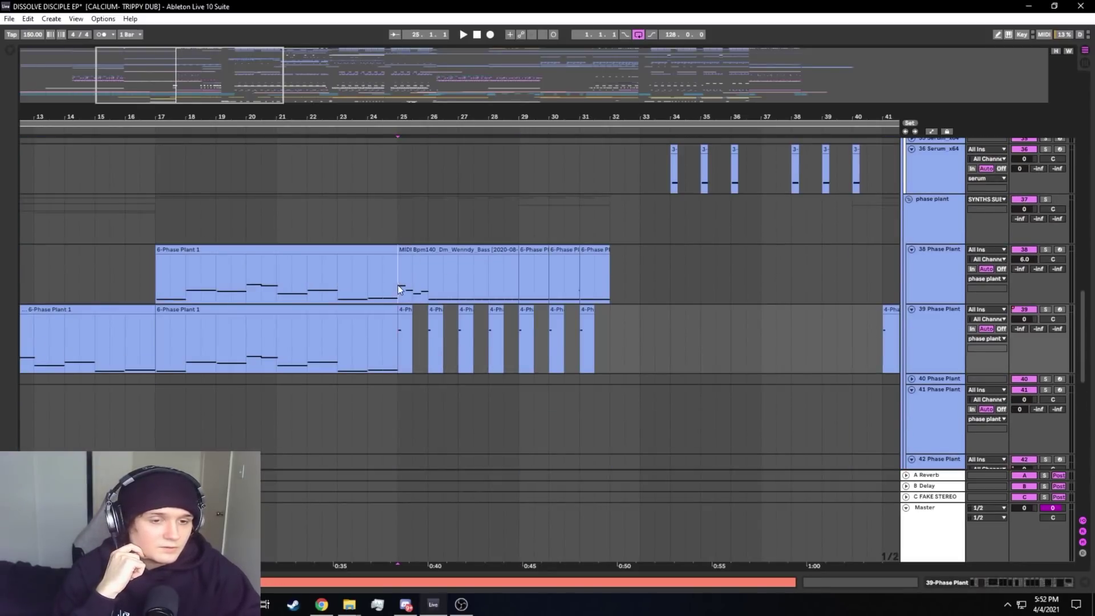
left_click_drag(398, 288, 520, 333)
left_click_drag(516, 329, 392, 102)
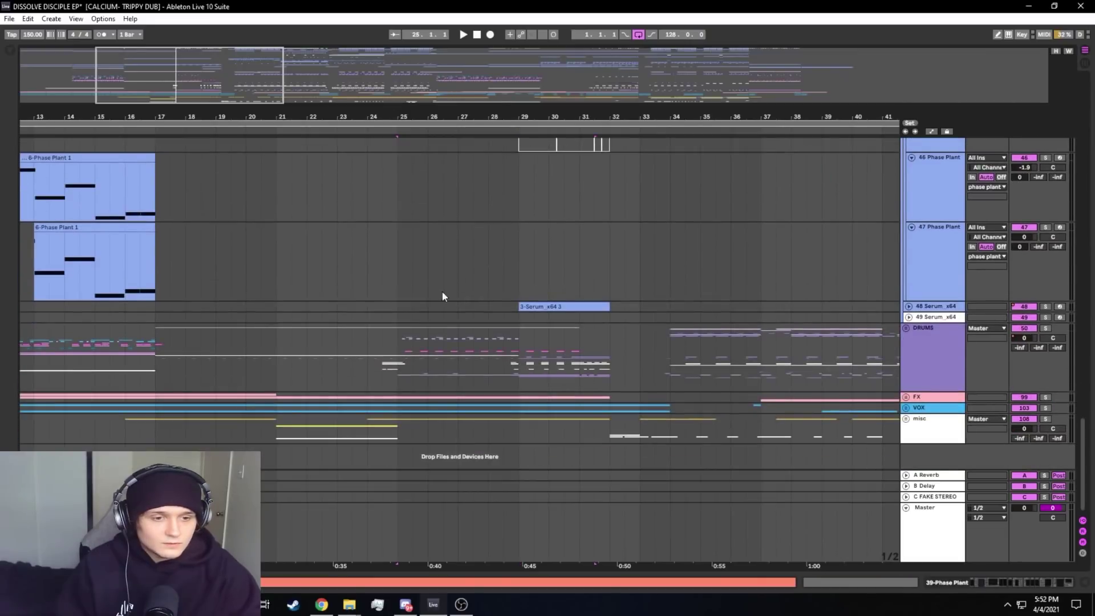
Solo the Serum_x64 audio track in the 24 Group and play it from bar 25
scroll(442, 291, "up", 10)
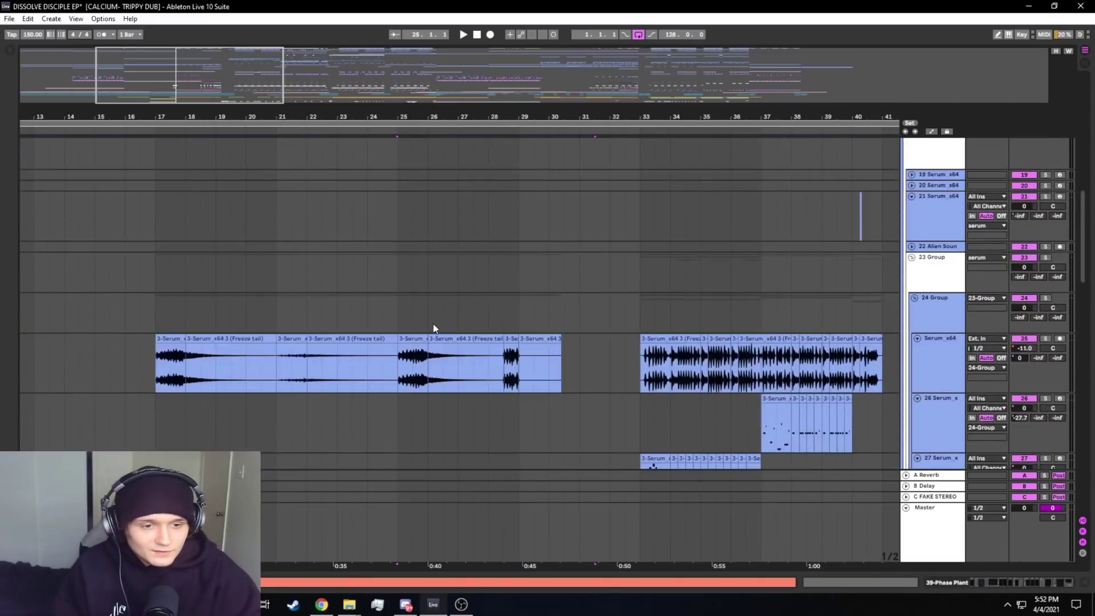
scroll(425, 323, "down", 4)
scroll(411, 320, "up", 4)
scroll(407, 318, "down", 2)
left_click(404, 315)
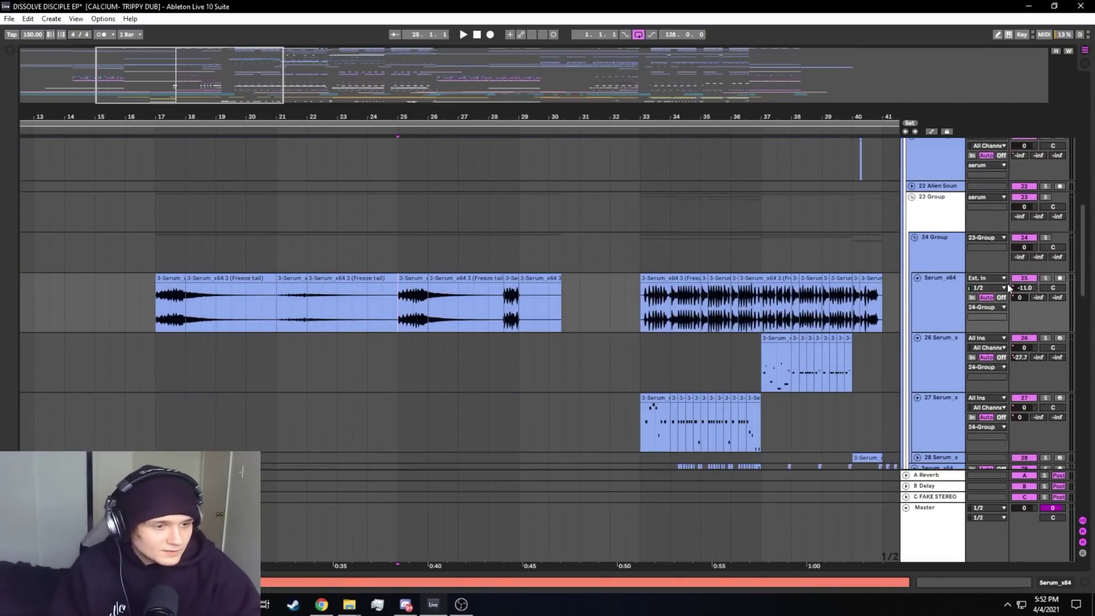
left_click(1045, 279)
key("space")
left_click(929, 310)
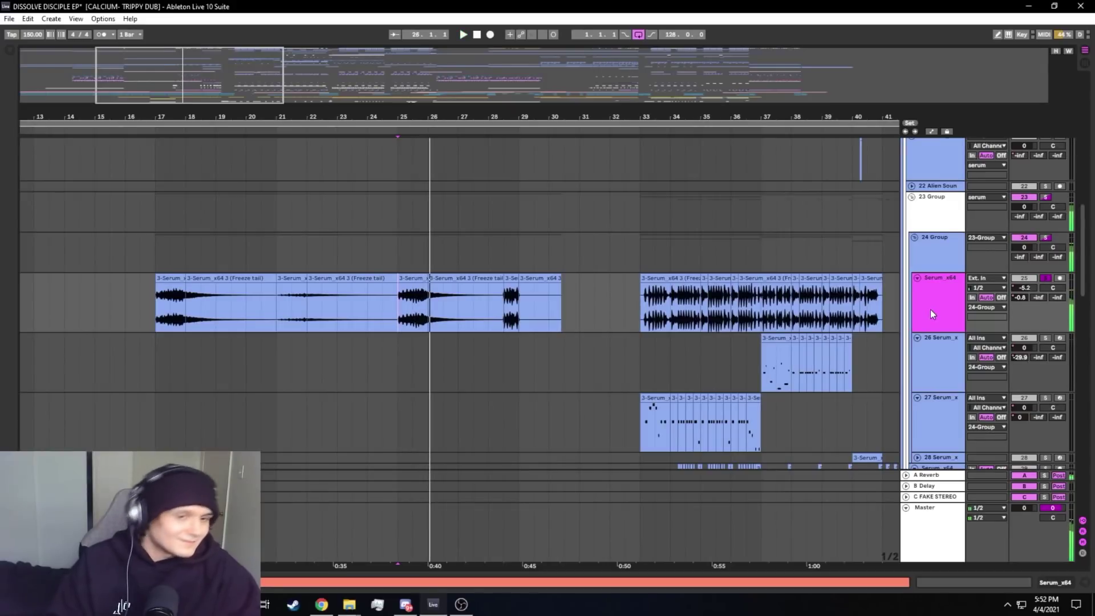
left_click(432, 301)
mouse_move(404, 305)
left_mouse_down()
mouse_move(516, 301)
mouse_move(399, 303)
left_mouse_up()
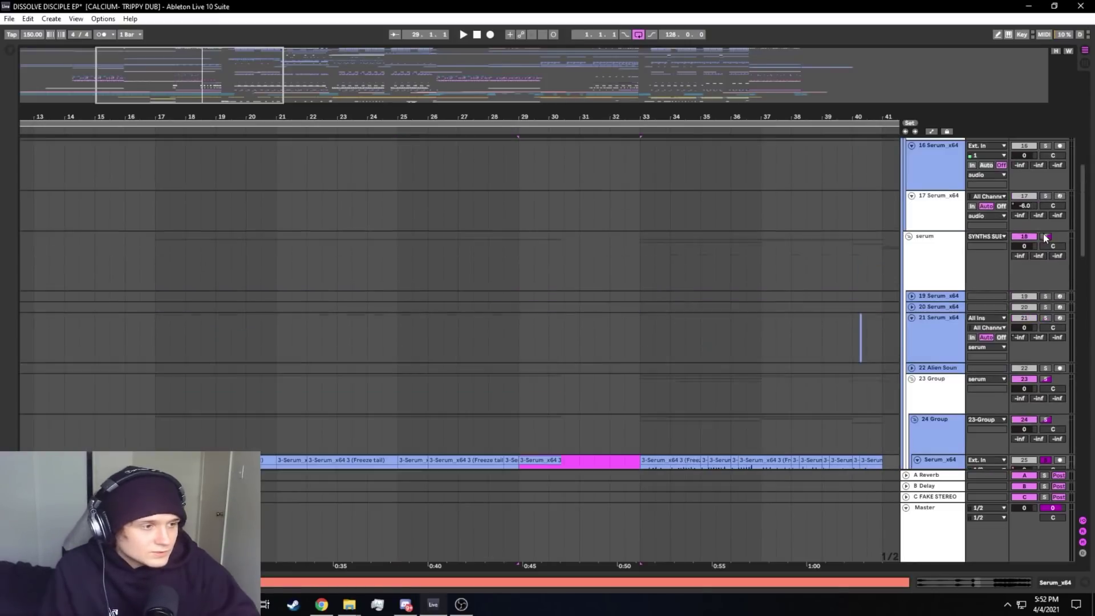
Turn off the solo on the serum group and play the arrangement from bar 29
left_click(1045, 235)
key("space")
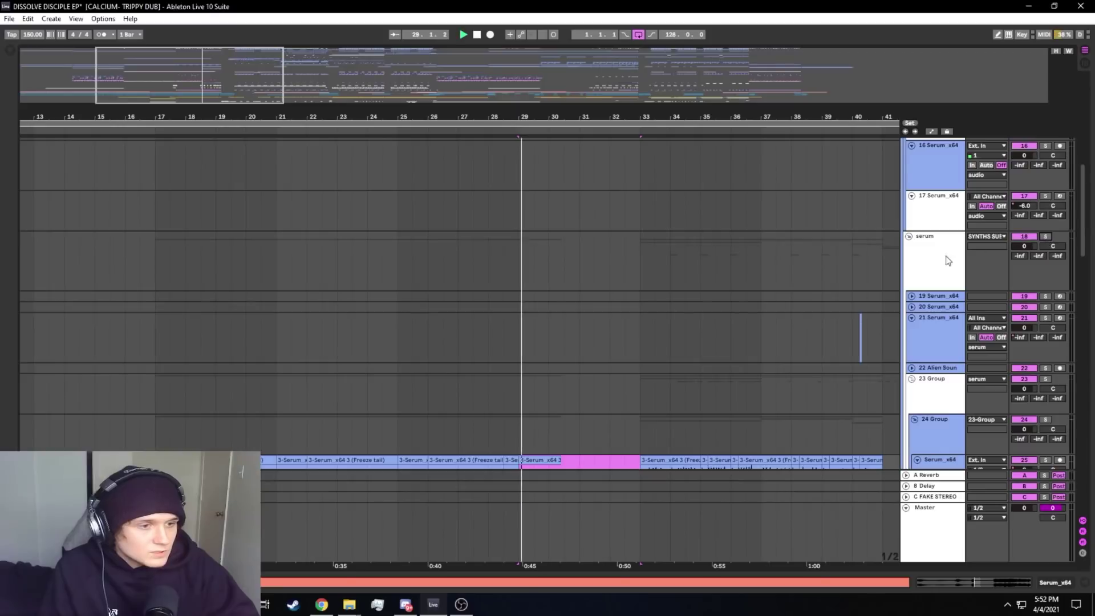
Return to the top of the track list and fold the SYNTHS SUB group
scroll(926, 270, "up", 6)
scroll(917, 279, "up", 2)
left_click(911, 162)
left_click(905, 165)
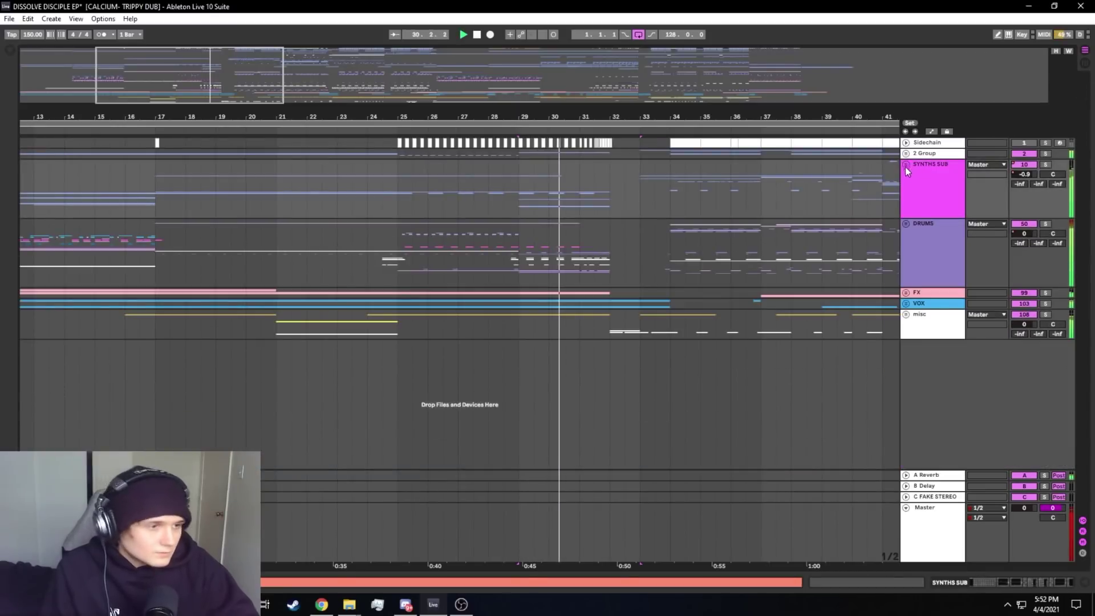
Highlight bars 32 to 33 across the SYNTHS SUB to misc groups and play that section
left_click_drag(610, 180, 637, 334)
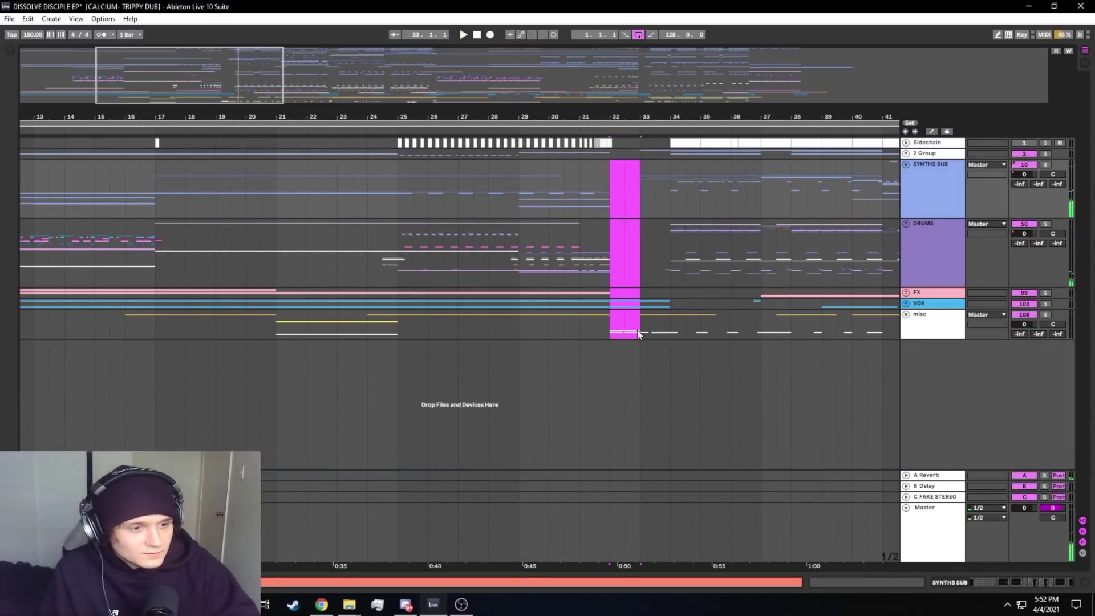
key("space")
left_click(927, 190)
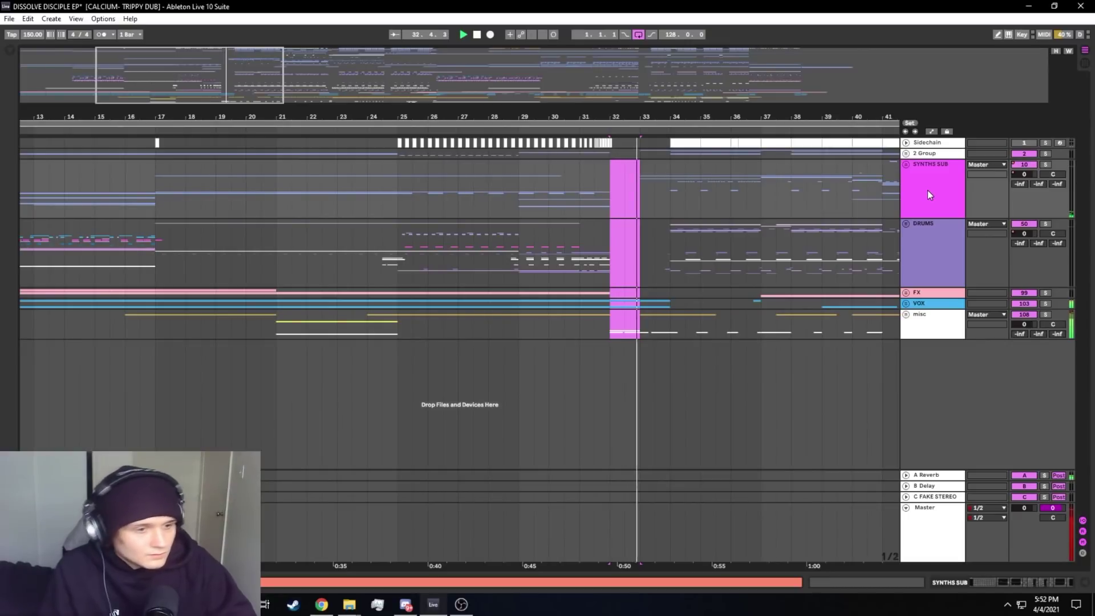
key("space")
Highlight bars 33 to 34 across the SYNTHS SUB to misc groups, and place the insert marker at bar 33 on misc
mouse_move(641, 194)
left_mouse_down()
mouse_move(685, 220)
mouse_move(669, 333)
left_mouse_up()
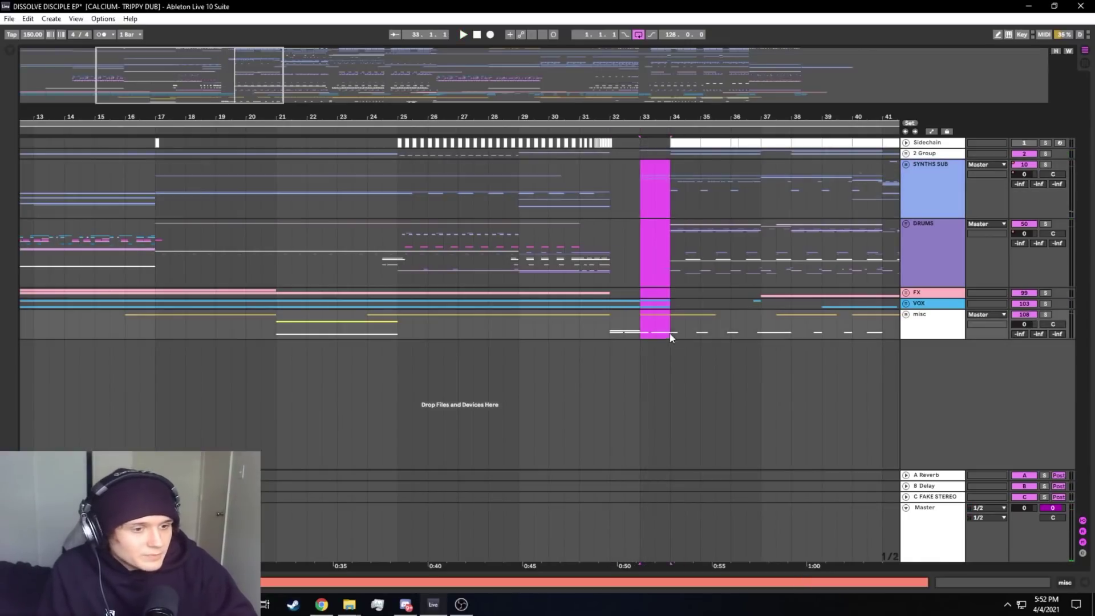
left_click(640, 329)
left_click(926, 325)
left_click(927, 188)
right_click(927, 188)
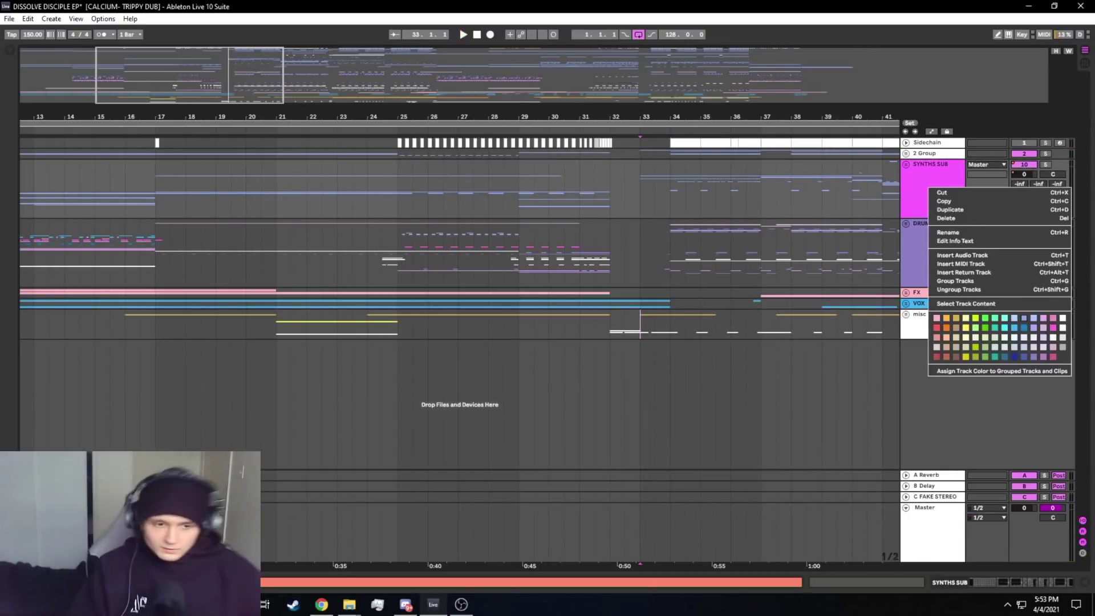
left_click(614, 418)
left_click(641, 325)
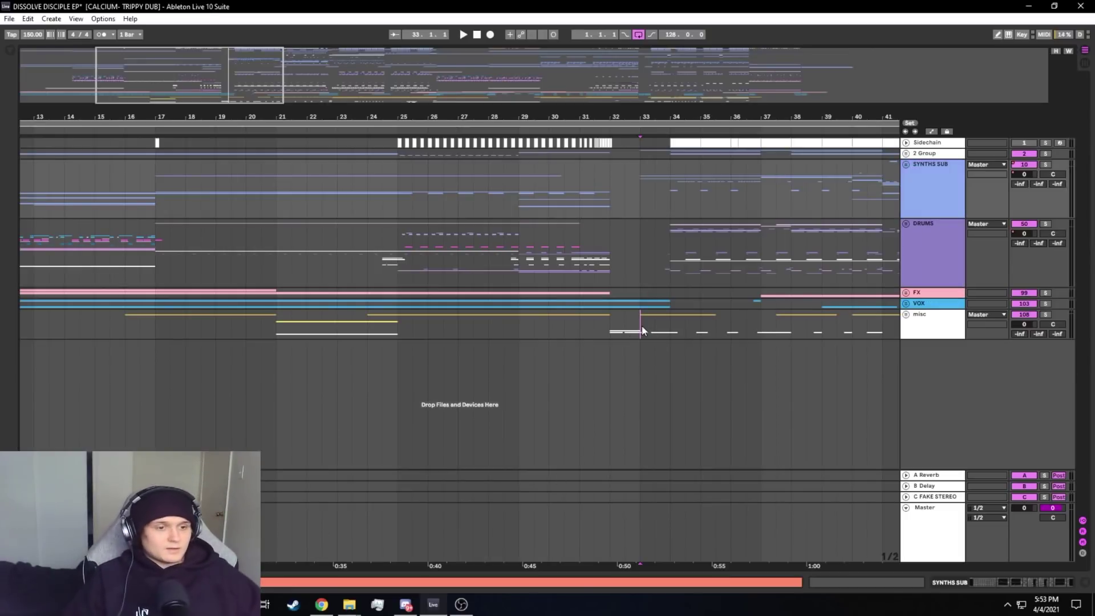
Loop bars 33 to 41 on the SYNTHS SUB group and highlight the first three beats of bar 33
left_click_drag(288, 191, 704, 191)
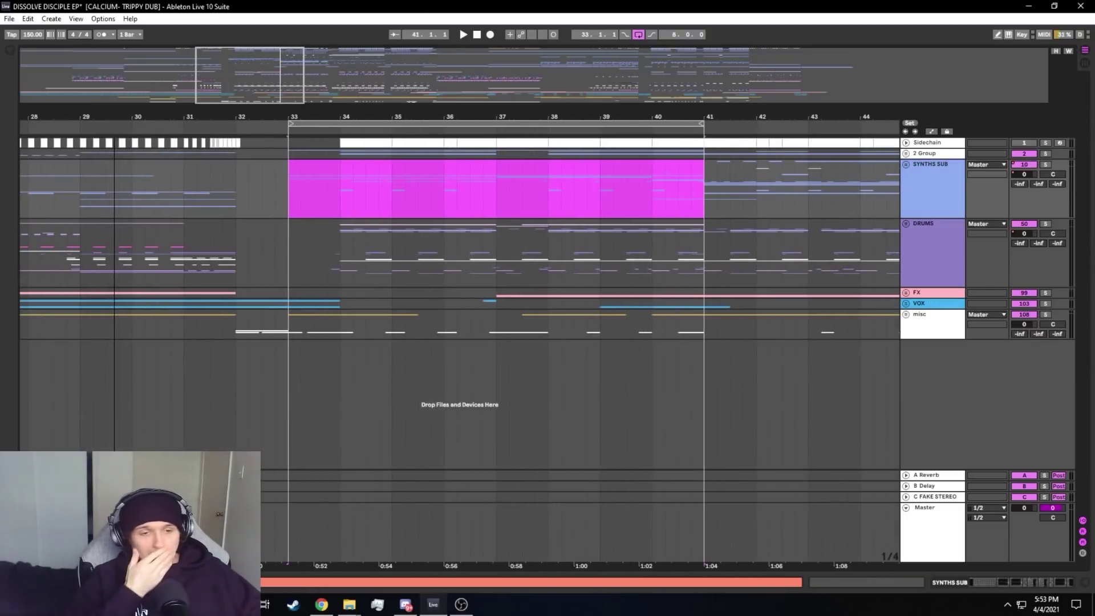
left_click_drag(207, 77, 250, 78)
left_click(312, 201)
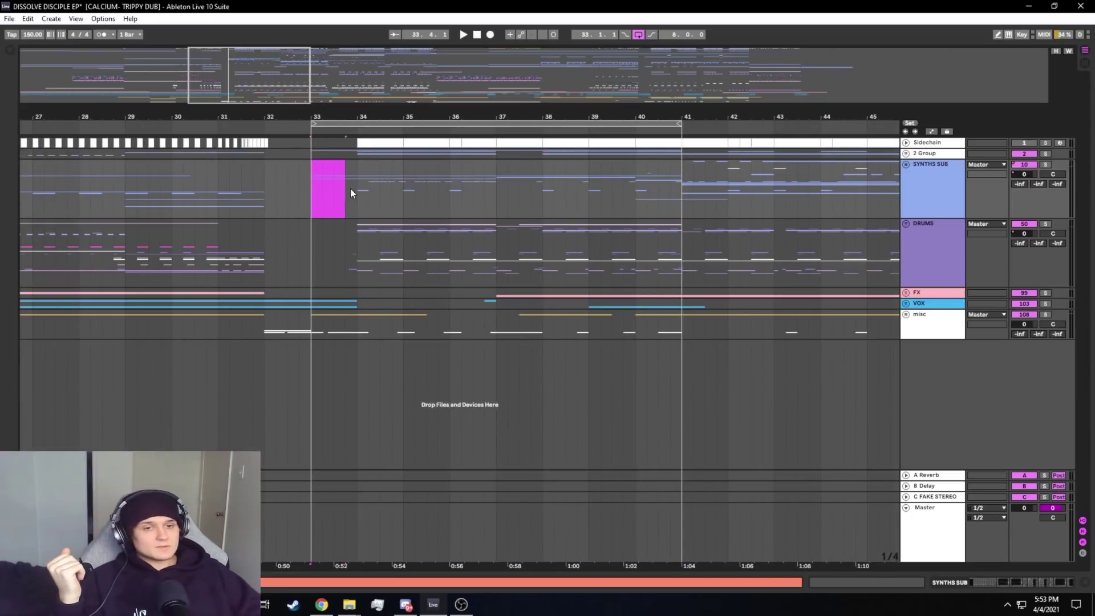
left_click_drag(352, 188, 312, 185)
left_click(313, 248)
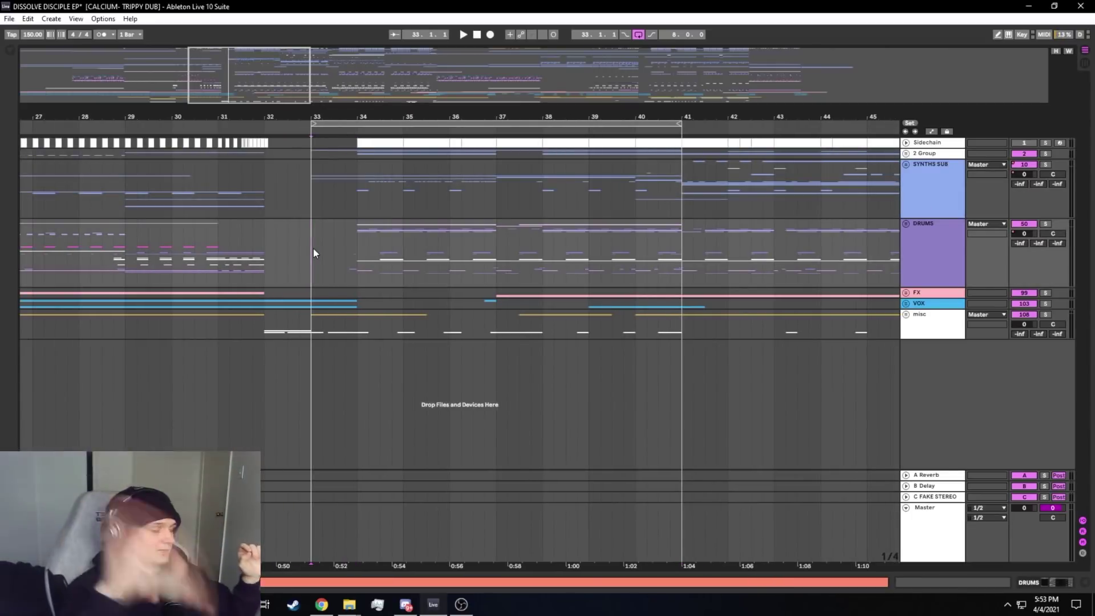
Set the playback start to bar 33 on the SYNTHS SUB group and play the opening of the drop
left_click(927, 182)
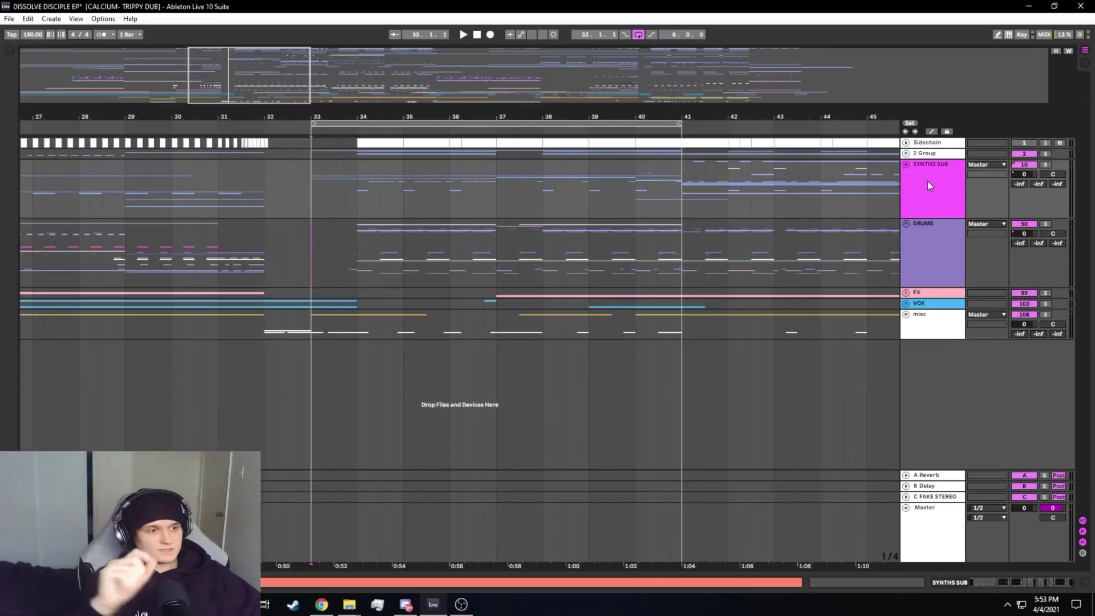
left_click(942, 229)
left_click(940, 203)
left_click(308, 184)
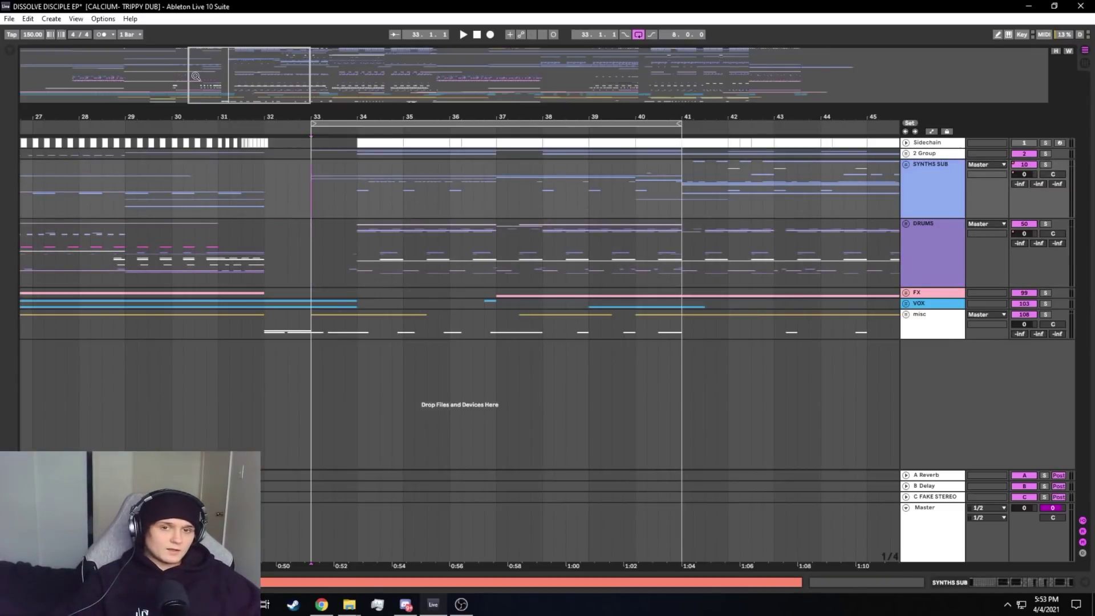
left_click_drag(195, 76, 196, 110)
key("space")
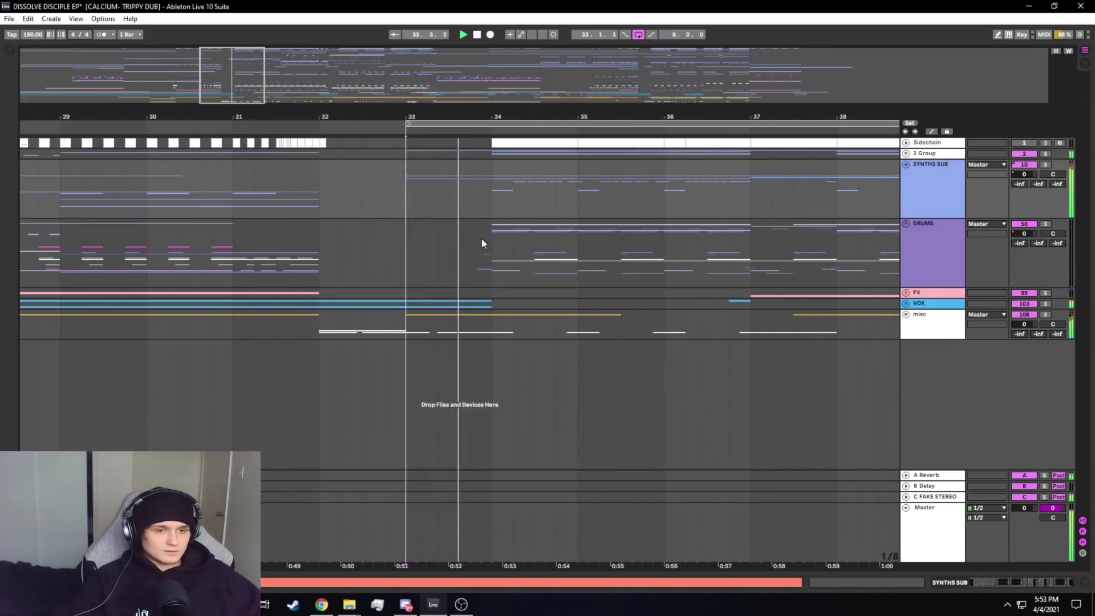
left_click(481, 203)
key("space")
Highlight the start of bar 33 on the SYNTHS SUB group, followed by bars 34 to 35
left_click(408, 190)
left_click_drag(409, 190, 494, 176)
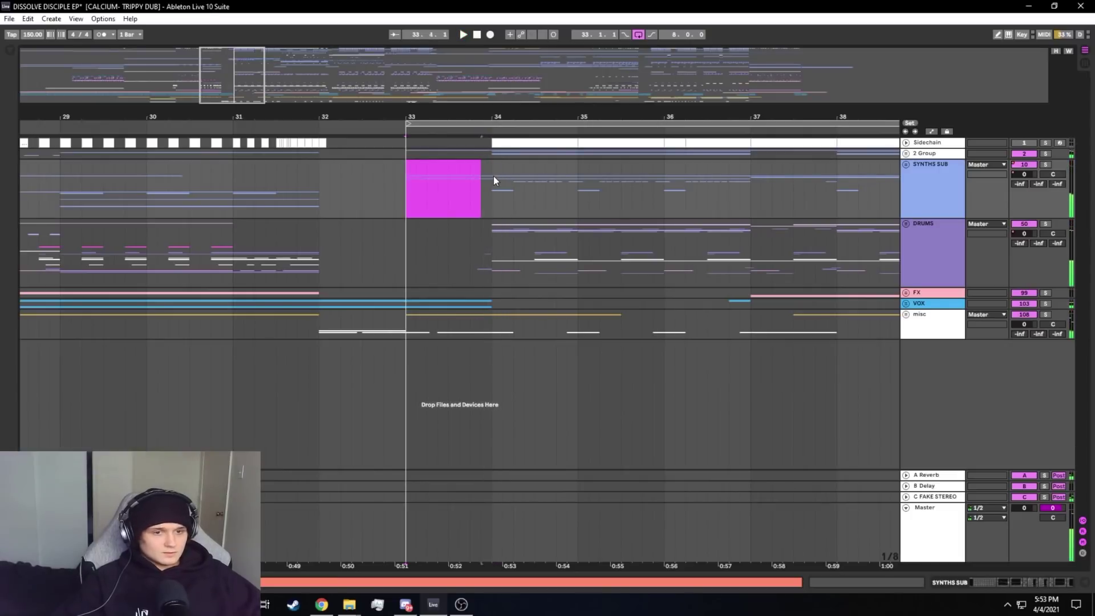
left_click(483, 187)
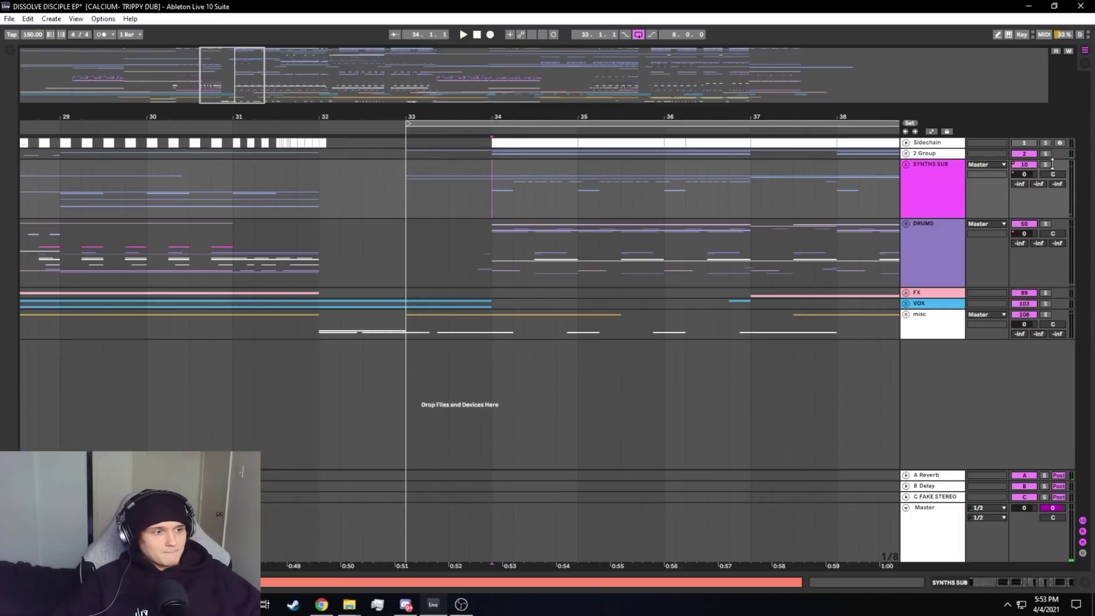
left_click_drag(577, 186, 493, 186)
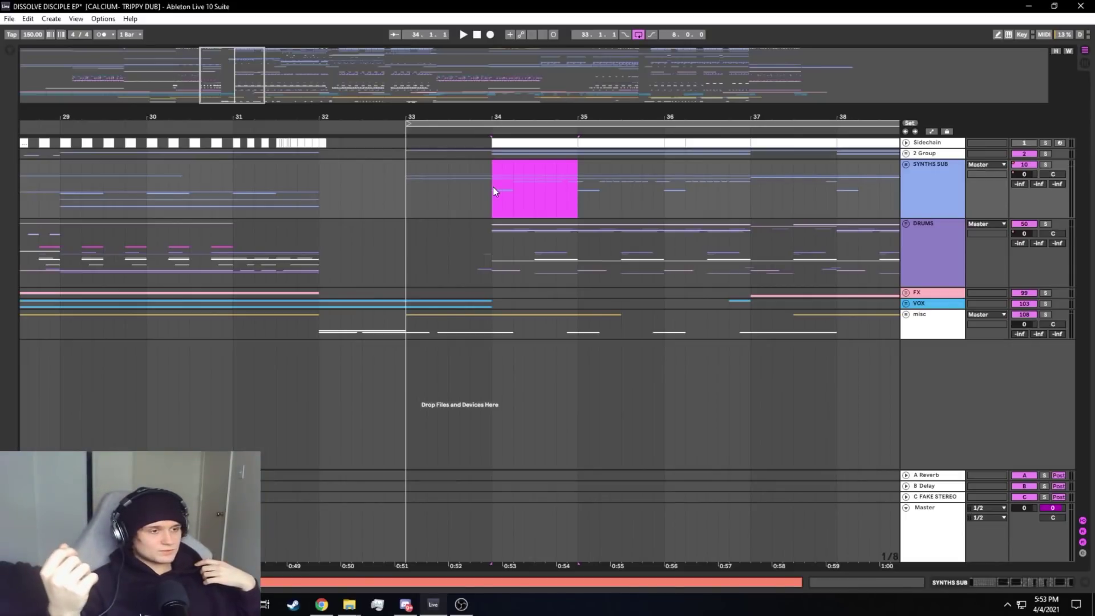
Unfold the SYNTHS SUB group, solo the Serum_x64 audio track in the 24 Group and show its device chain
left_click(905, 165)
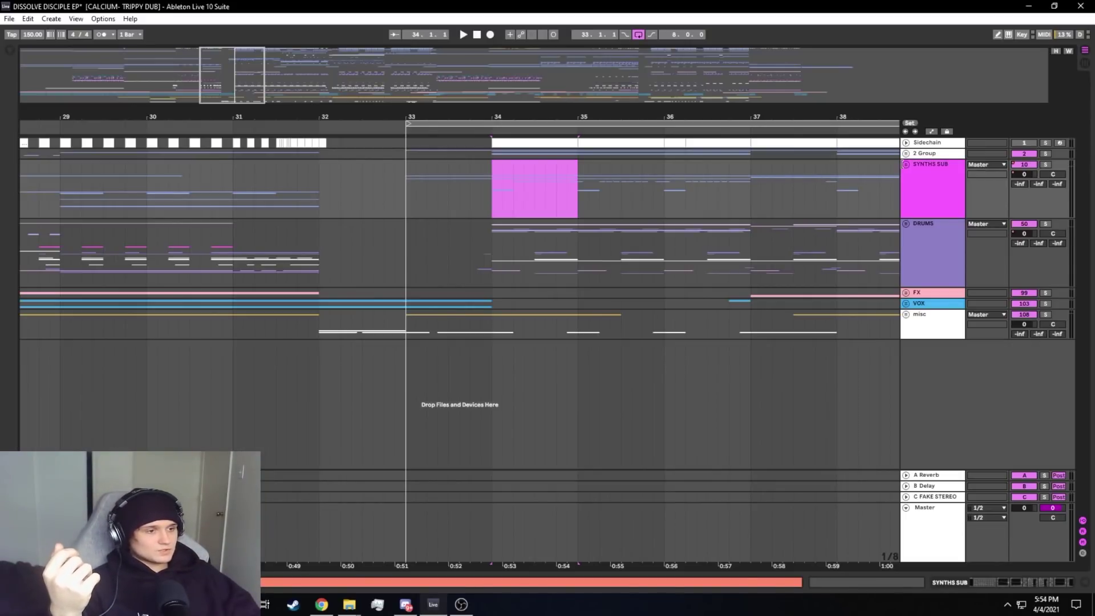
scroll(810, 214, "down", 11)
left_click(495, 288)
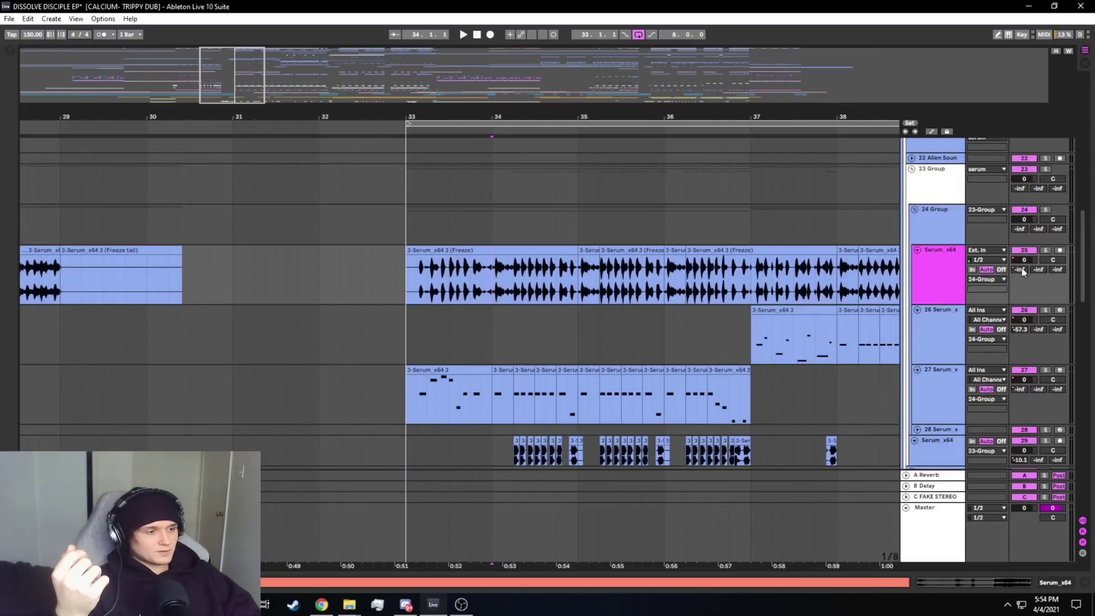
left_click(1044, 250)
double_click(945, 267)
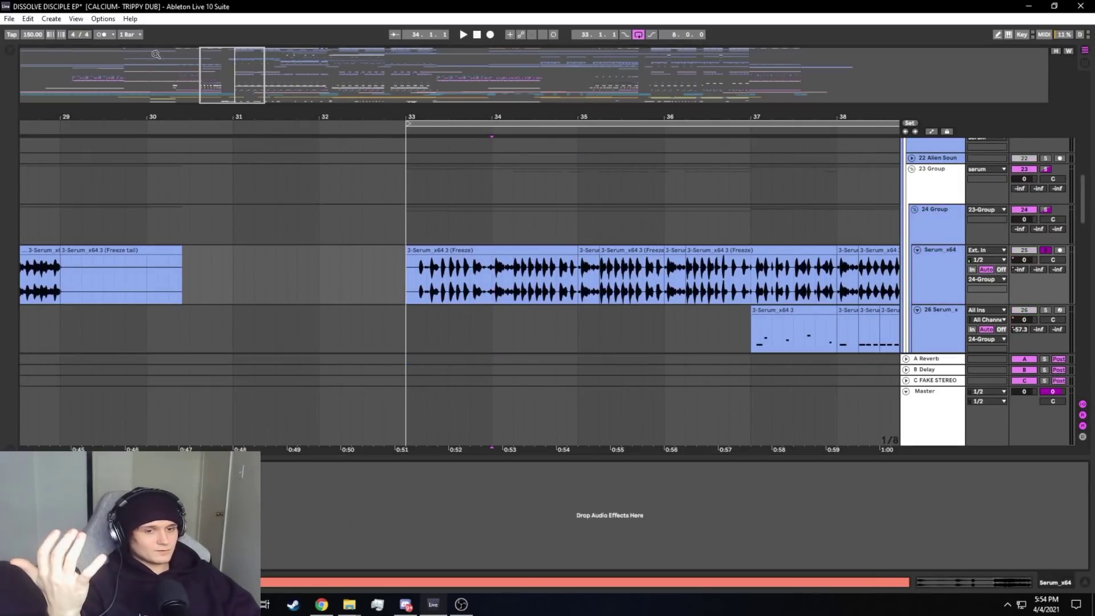
Examine the Serum_x64 clips from bar 33 and highlight the first beat of bar 34, from 34 to 34.2
left_click_drag(252, 62, 283, 68)
left_click(931, 267)
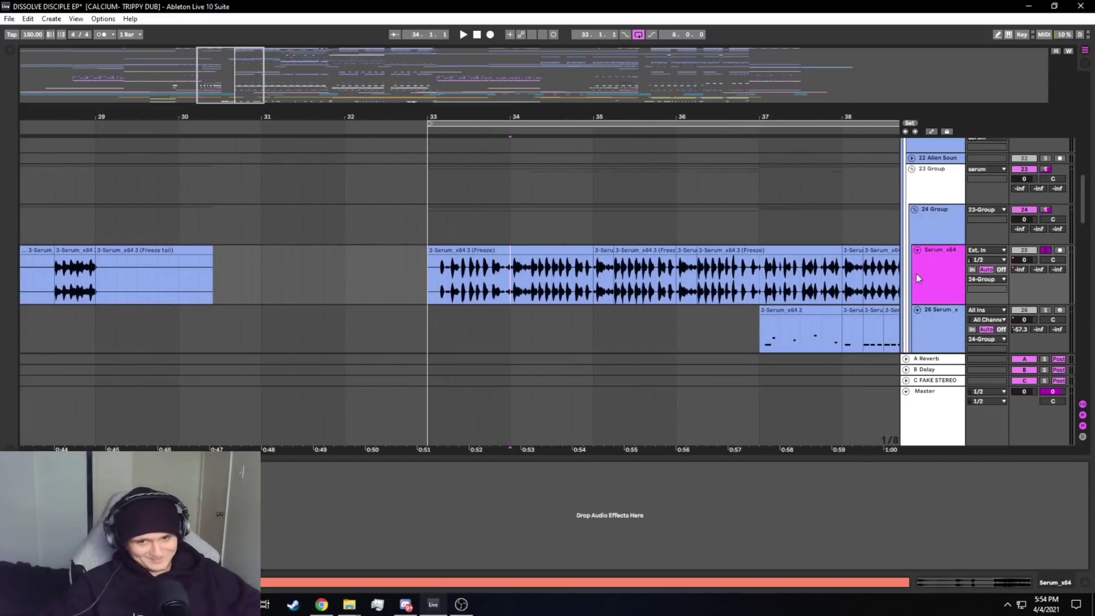
left_click_drag(386, 117, 344, 127)
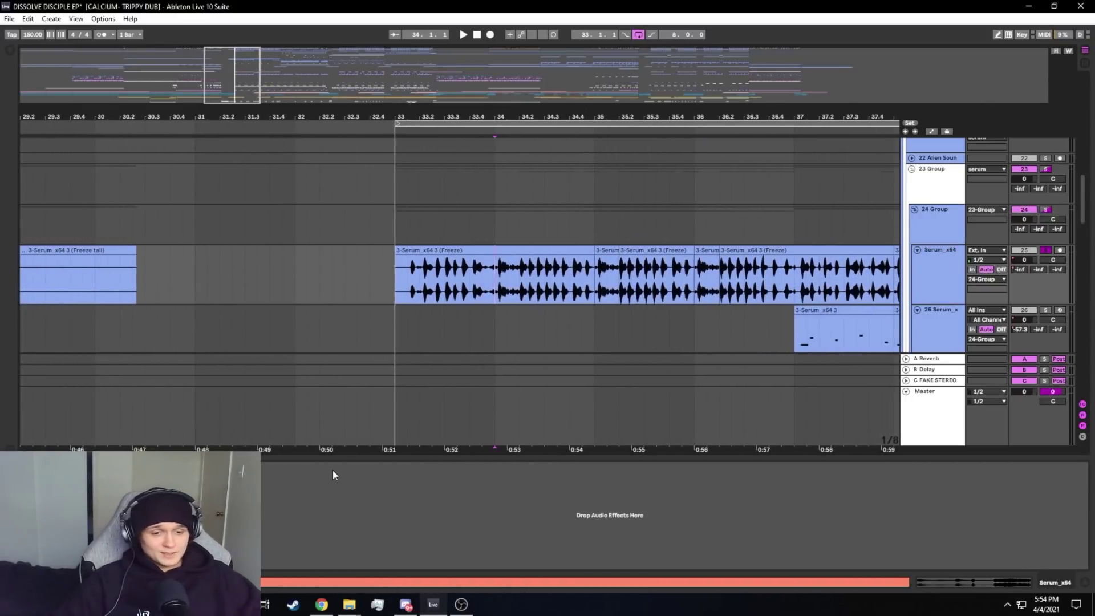
left_click_drag(341, 458, 344, 465)
left_click_drag(254, 62, 251, 94)
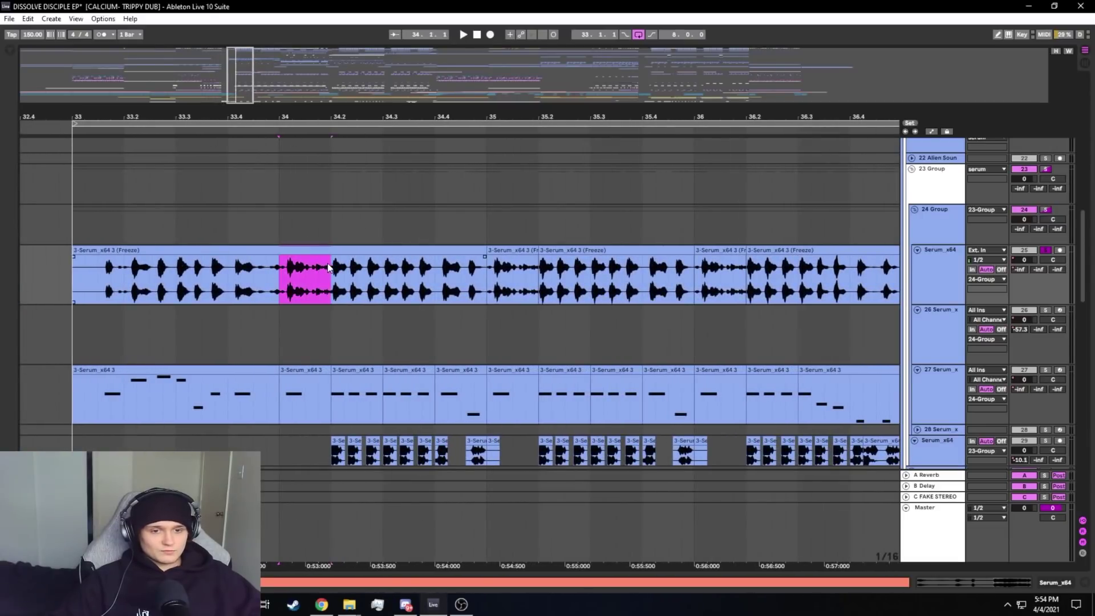
double_click(955, 285)
Open the Audio Effects browser and try adding Grain Delay to the Serum_x64 audio track
left_click(21, 49)
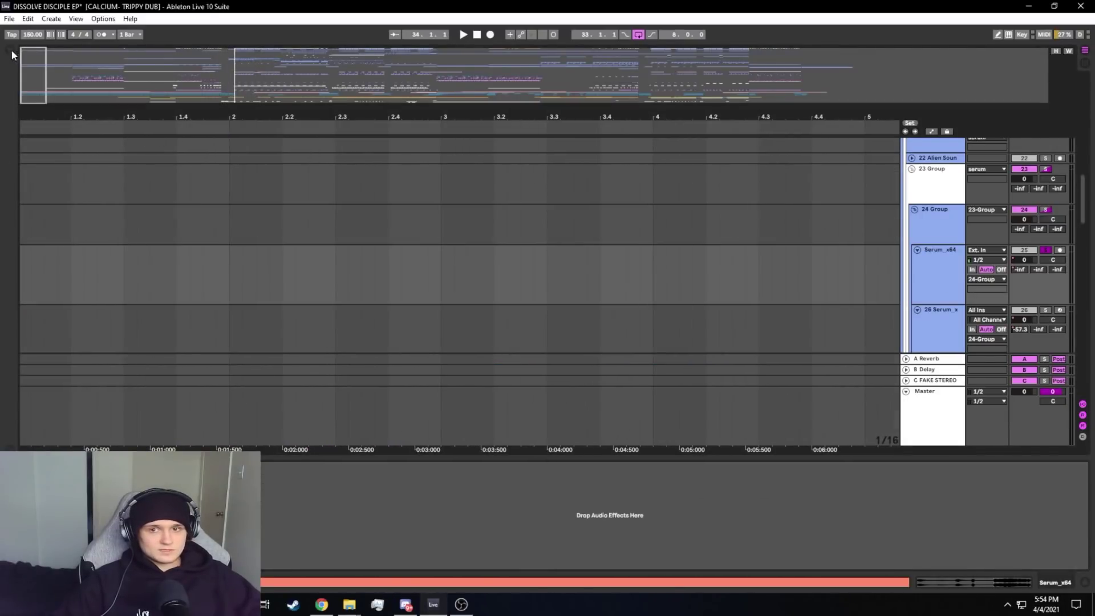
left_click_drag(26, 69, 239, 71)
left_click(11, 45)
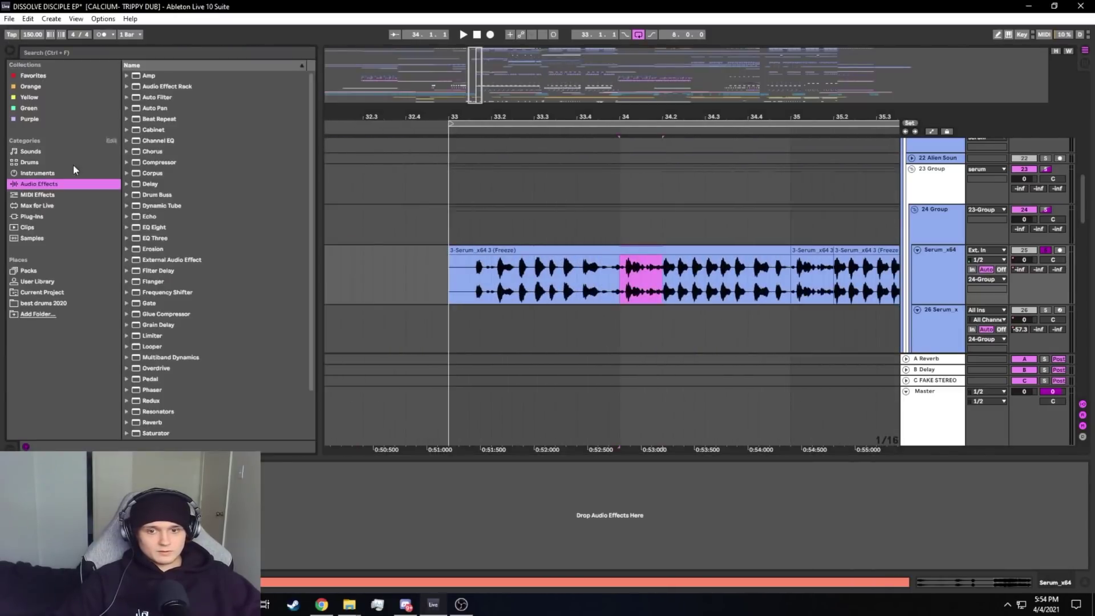
left_click(162, 323)
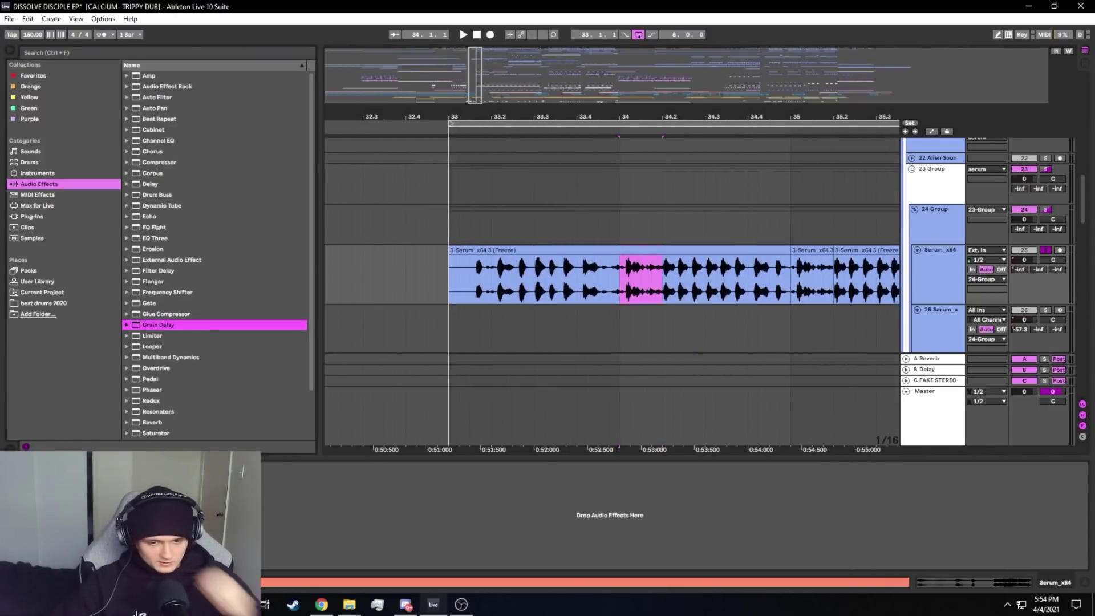
left_click_drag(162, 324, 183, 516)
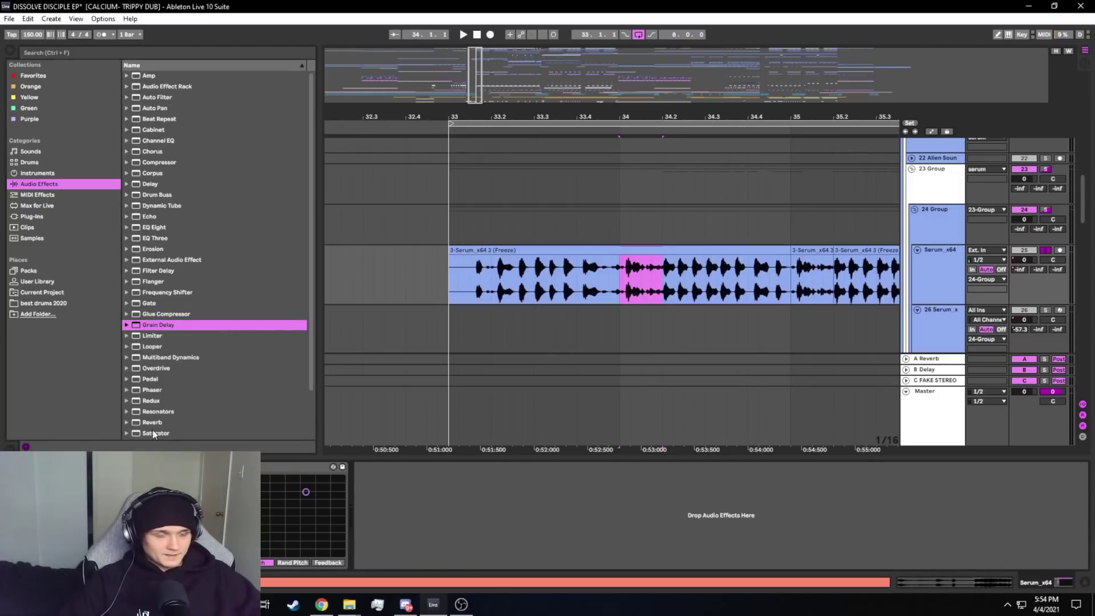
Play the soloed Serum_x64 clip around bar 34 several times, restarting from the beginning of the bar
left_click_drag(479, 74, 474, 201)
left_click_drag(489, 278, 502, 278)
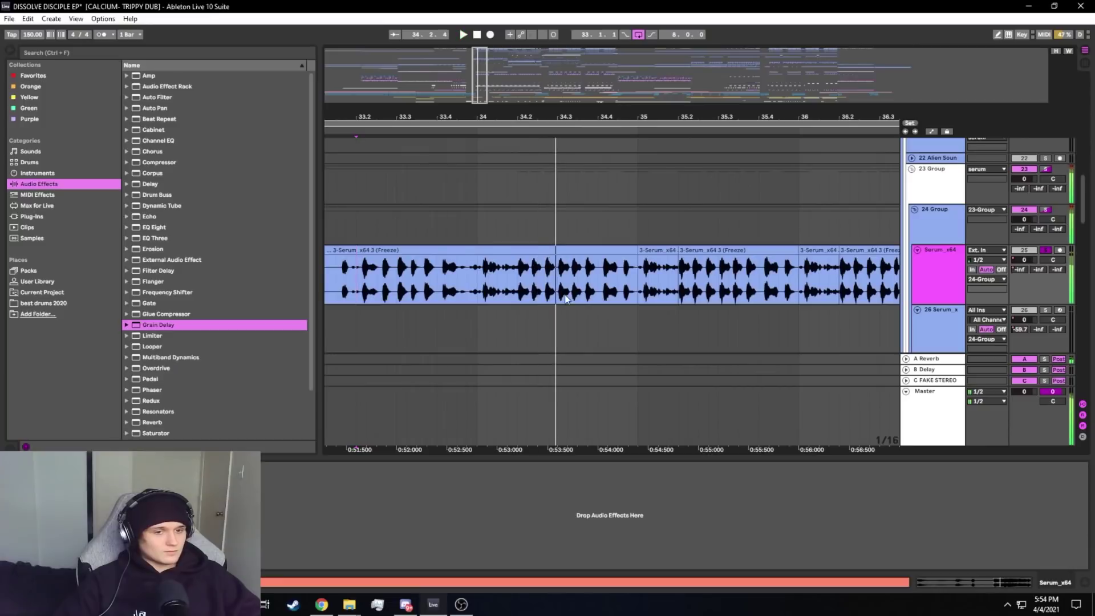
left_click(486, 278)
key("space")
key("space")
left_click(479, 277)
key("space")
key("space")
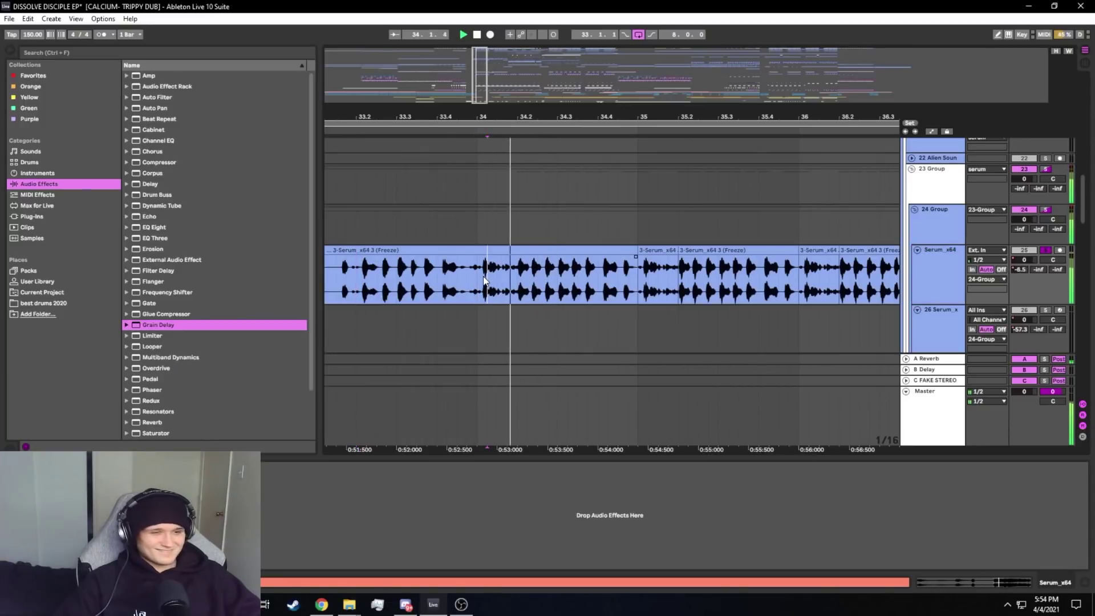
key("space")
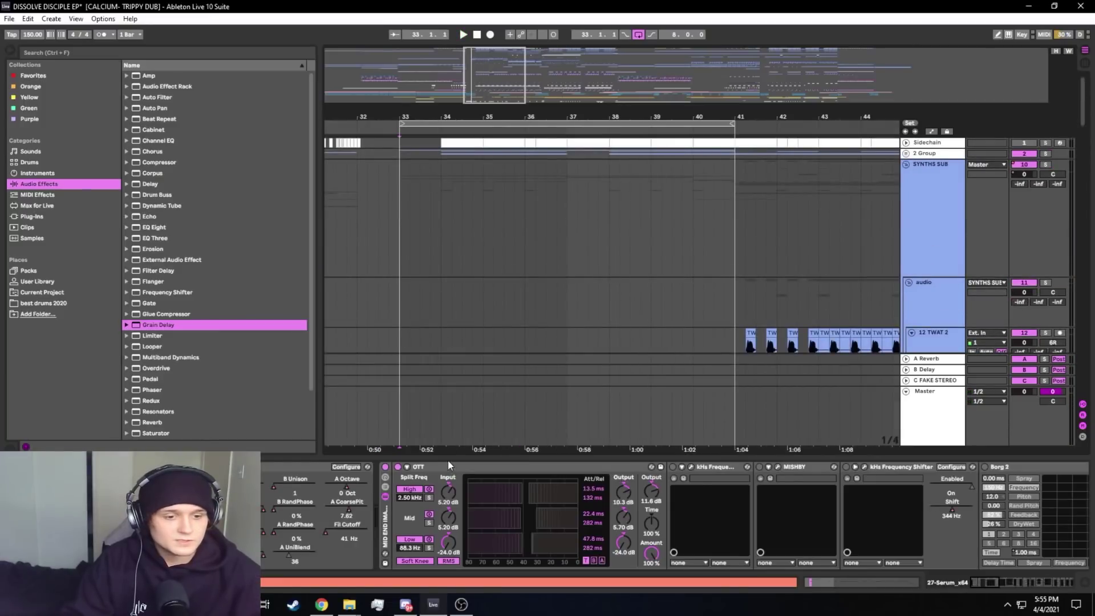
Hide the device chain and examine the SYNTHS SUB group's Serum tracks around bars 33 to 41
left_click(447, 457)
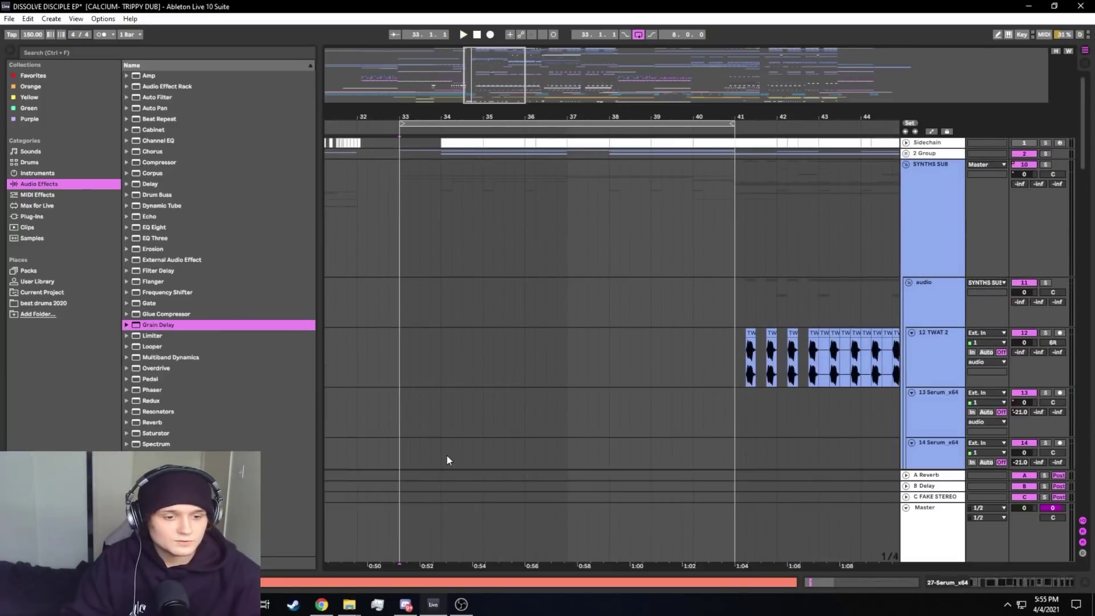
left_click(447, 456)
left_click(388, 194)
scroll(485, 177, "down", 5)
left_click(938, 201)
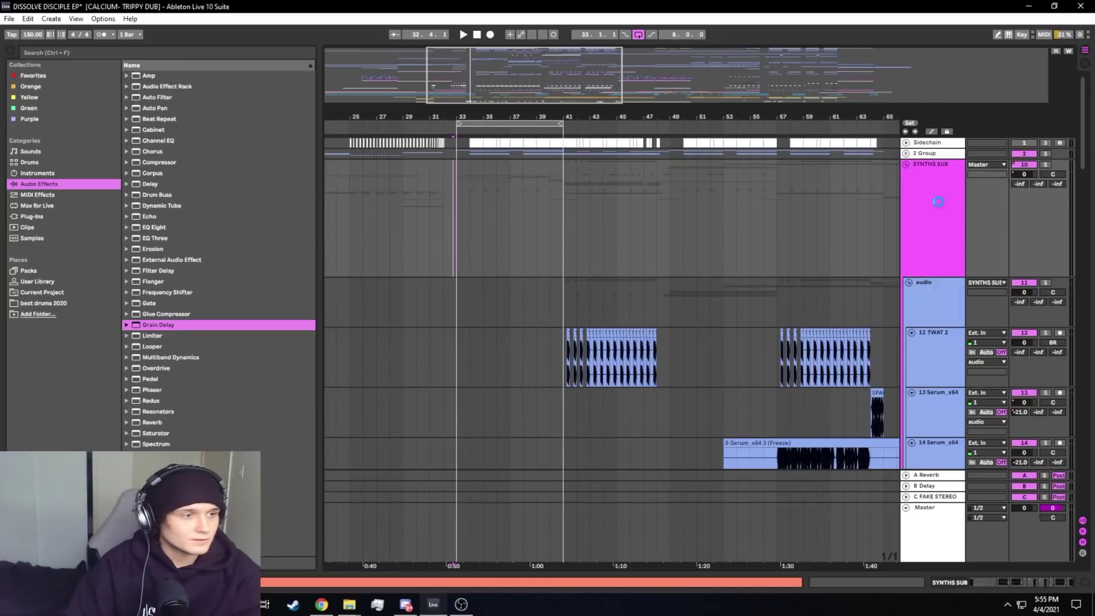
left_click(906, 165)
left_click(906, 165)
scroll(750, 194, "down", 10)
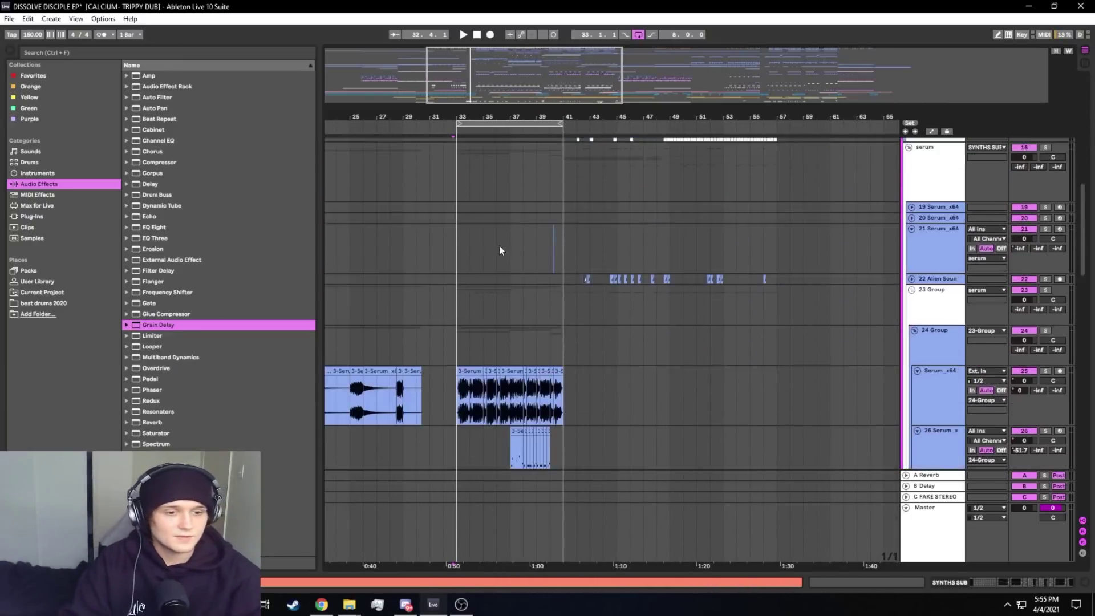
scroll(456, 228, "up", 3)
scroll(550, 191, "up", 4)
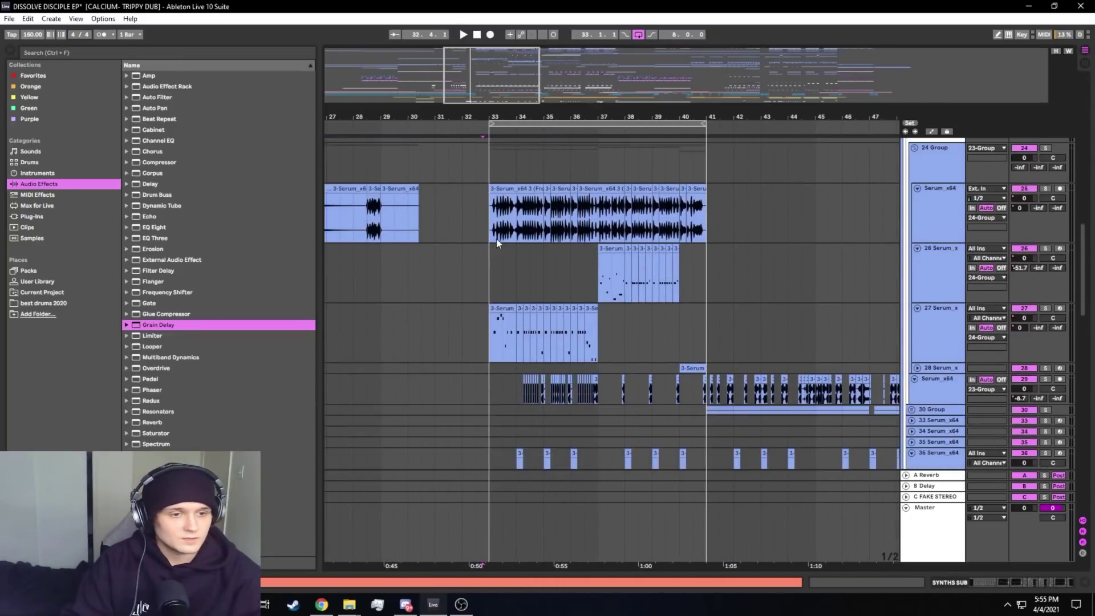
Solo the Serum_x64 audio track in the 24 Group, play it from bar 33, and turn the solo off
left_click_drag(496, 237, 708, 223)
left_click(1045, 189)
key("space")
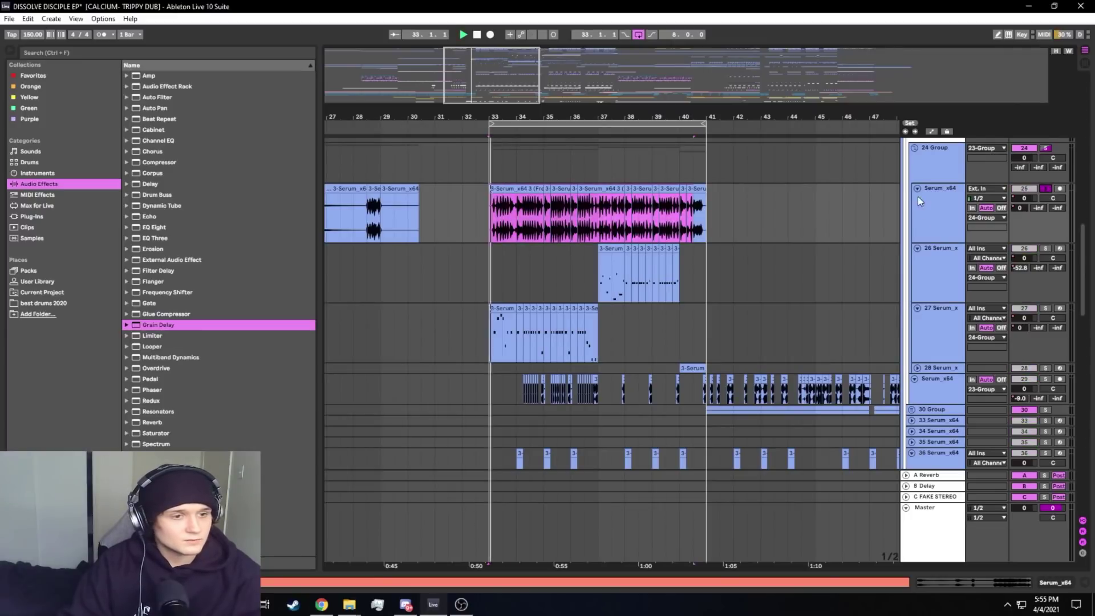
left_click(943, 208)
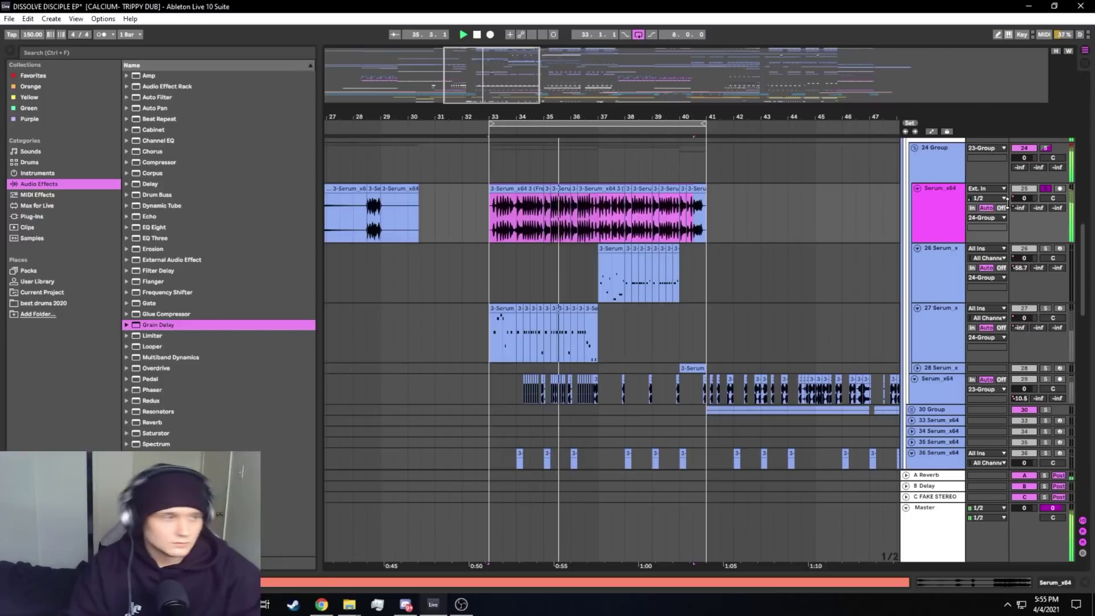
left_click(1045, 189)
left_click(926, 225)
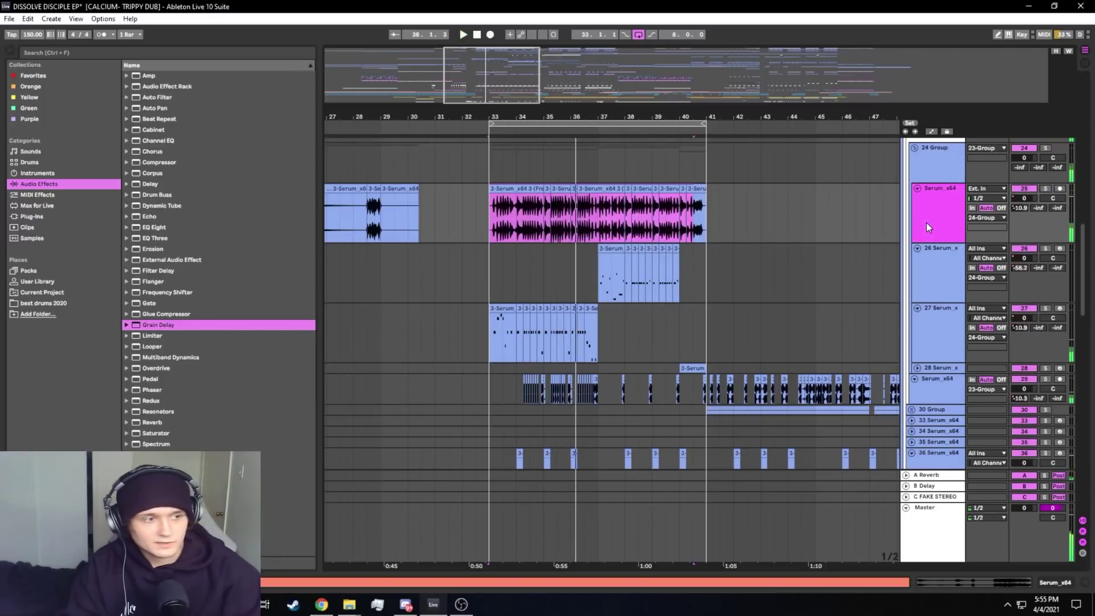
Solo the 27 Serum MIDI track, play it from bar 33, unsolo it, and select its clips from bar 34 to 37
mouse_move(494, 343)
left_mouse_down()
mouse_move(593, 341)
mouse_move(490, 338)
left_mouse_up()
key("space")
left_click(1046, 309)
key("space")
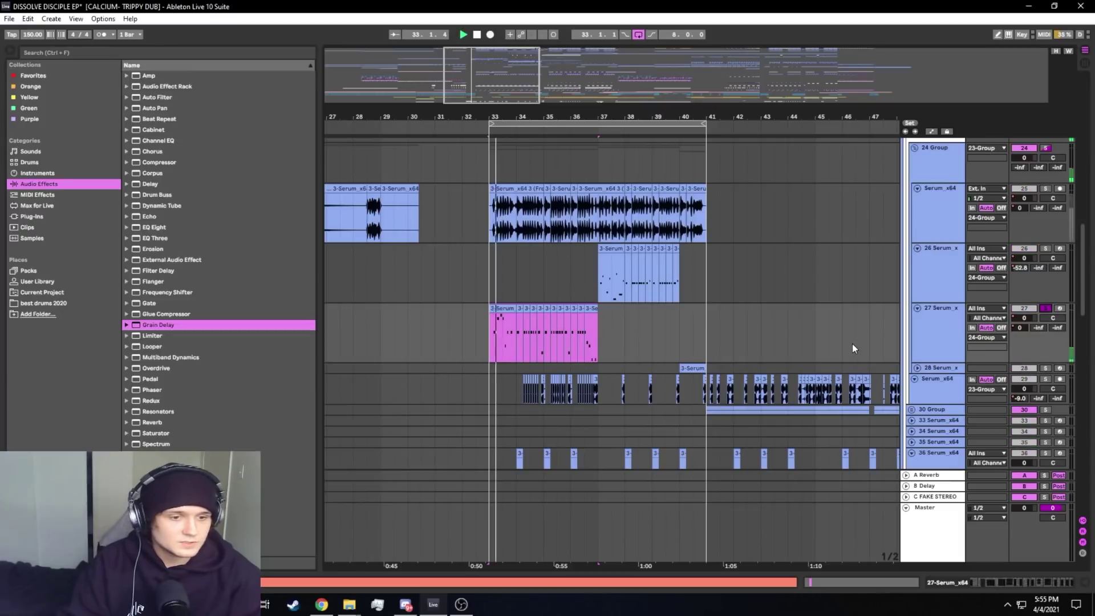
left_click(932, 335)
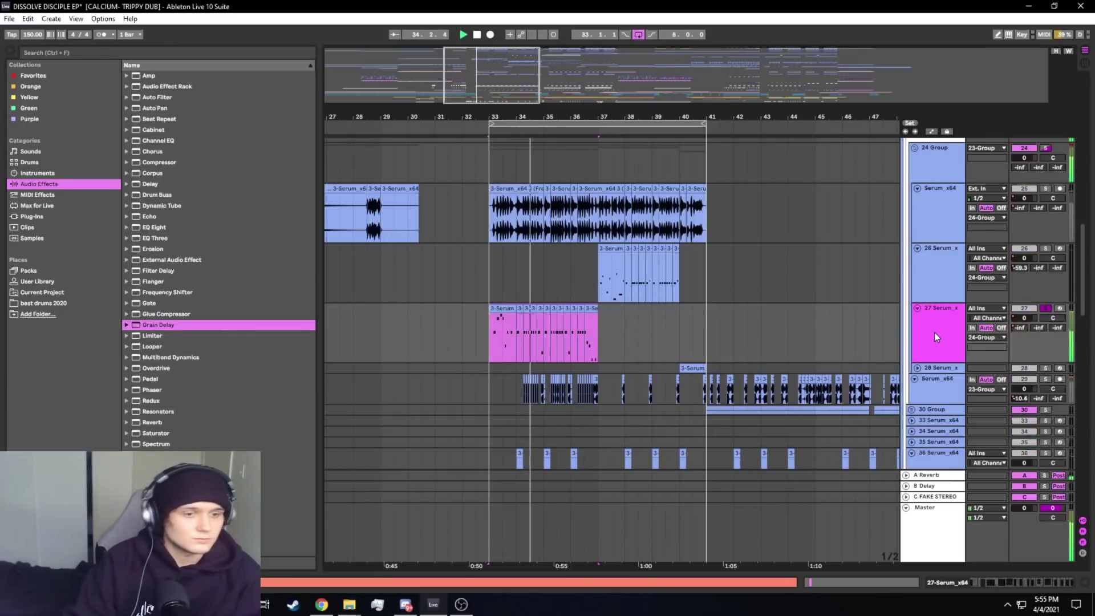
left_click(1045, 308)
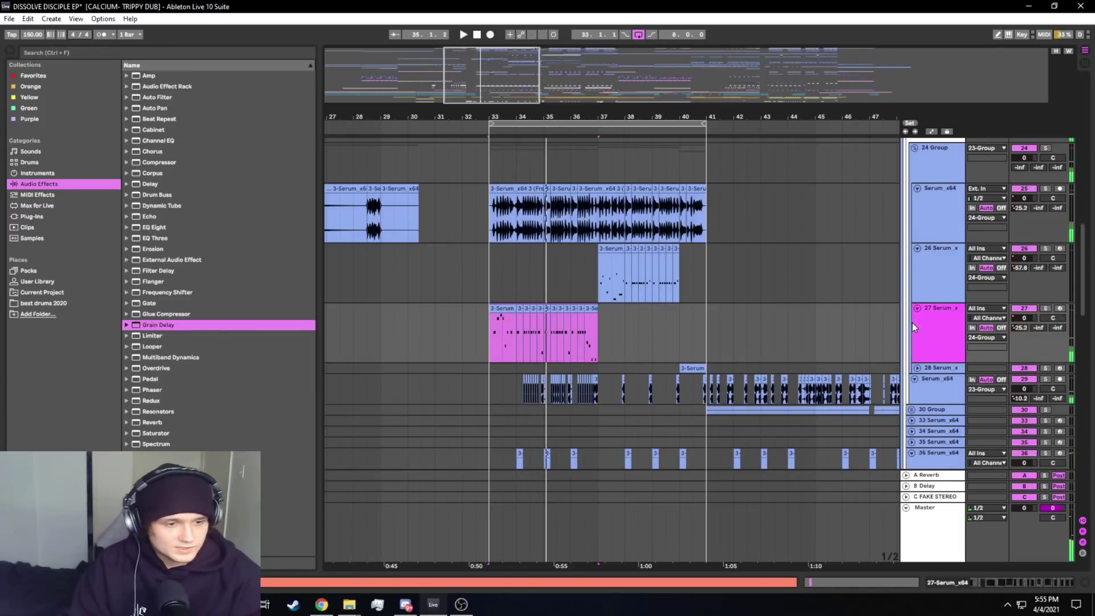
left_click_drag(518, 338, 592, 333)
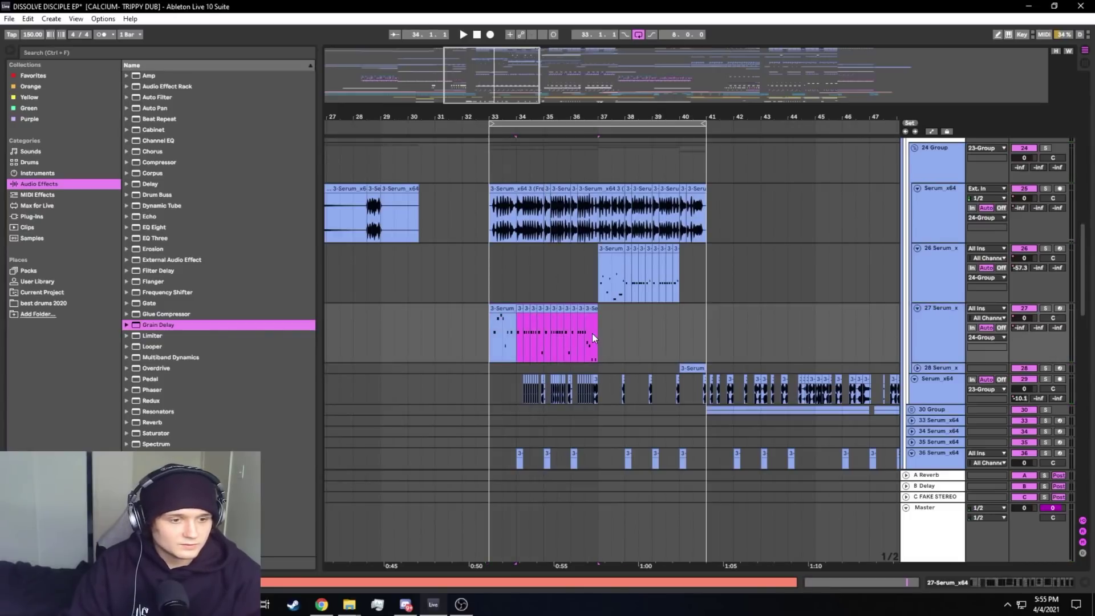
Play the soloed Serum_x64 audio track in the 23 Group from about bar 34, then turn its solo off
scroll(546, 382, "down", 2)
scroll(538, 358, "up", 1)
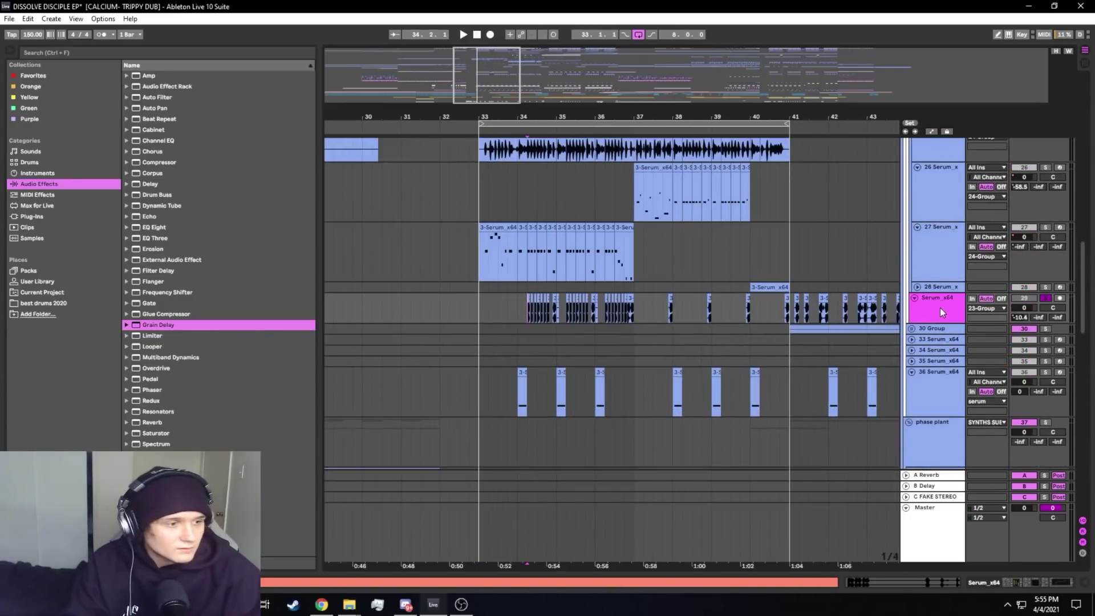
scroll(518, 271, "up", 2)
scroll(519, 271, "down", 3)
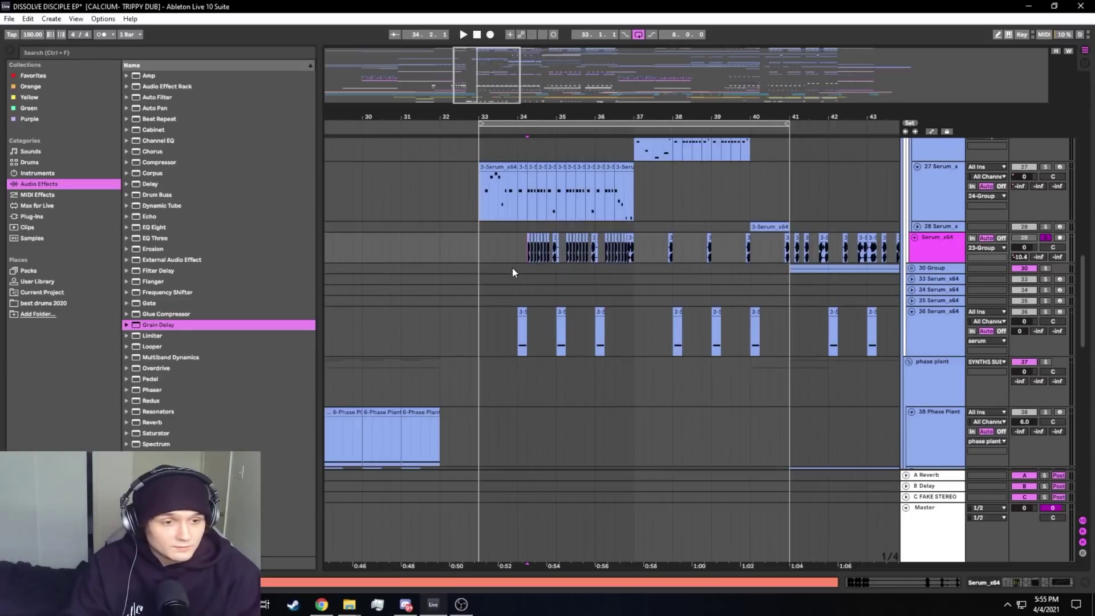
scroll(510, 271, "up", 1)
scroll(510, 270, "down", 1)
mouse_move(609, 117)
left_mouse_down()
mouse_move(609, 166)
mouse_move(609, 117)
left_mouse_up()
key("space")
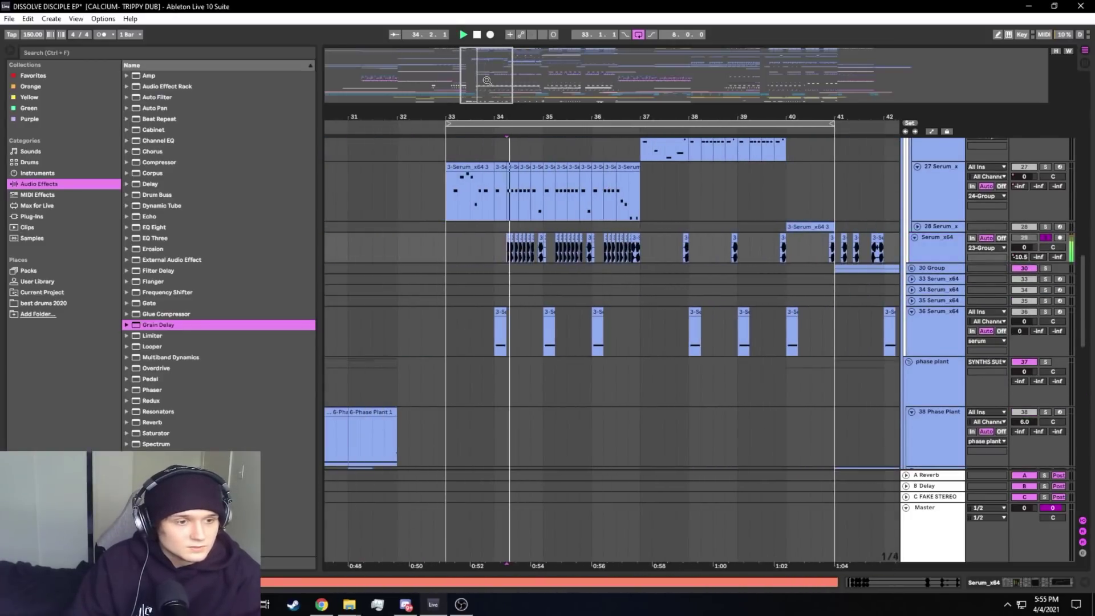
left_click_drag(682, 116, 682, 142)
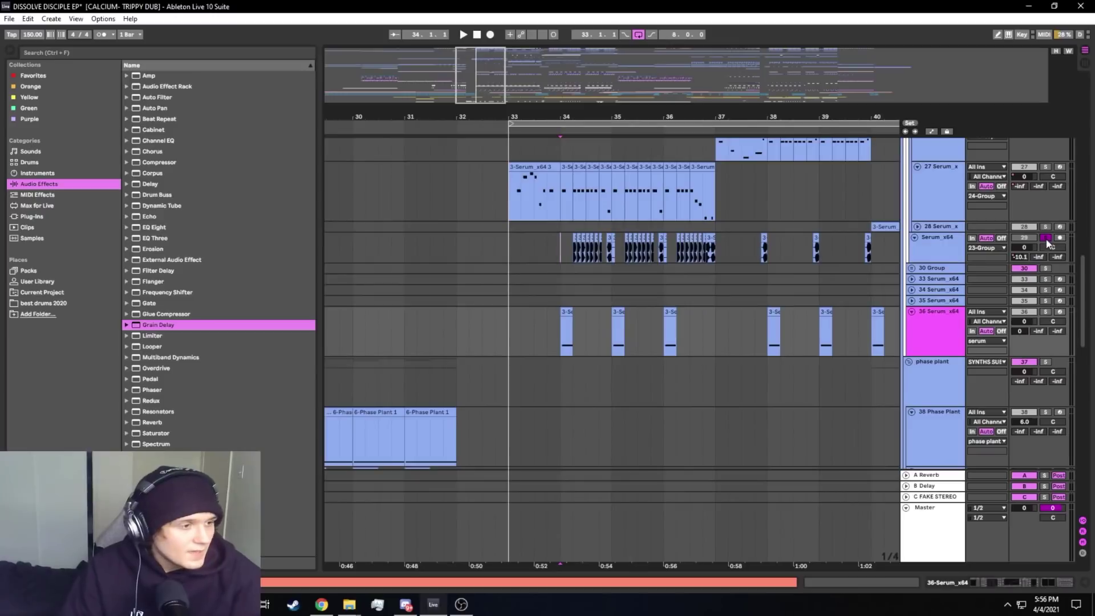
left_click(1046, 239)
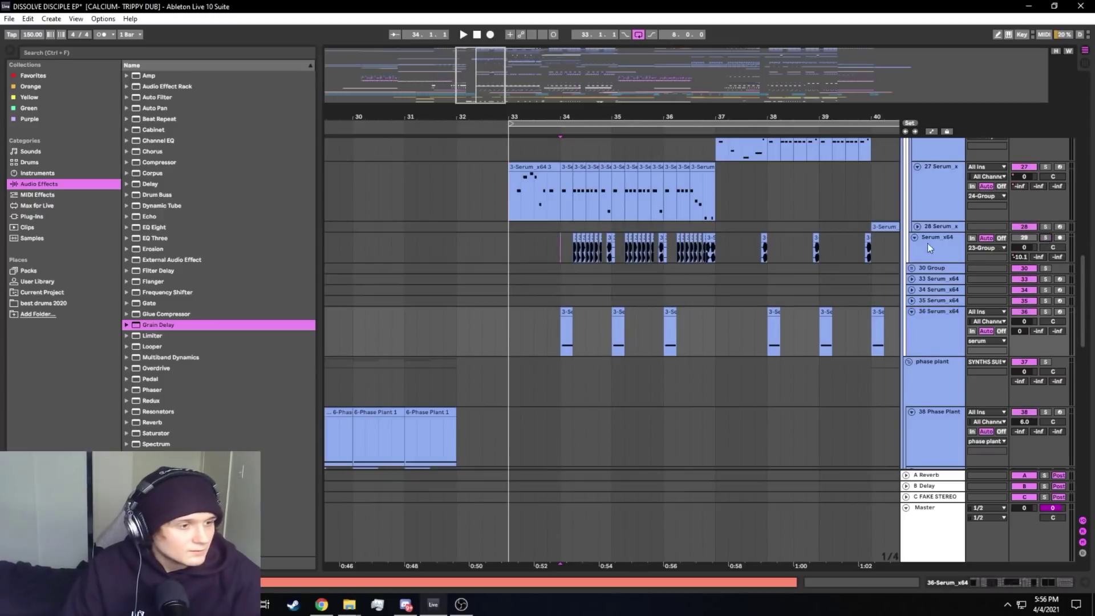
Solo the 36 Serum_x64 track, play it from bar 34, and turn the solo off
left_click(927, 242)
left_click(946, 327)
left_click(1045, 311)
left_click(1045, 312)
key("space")
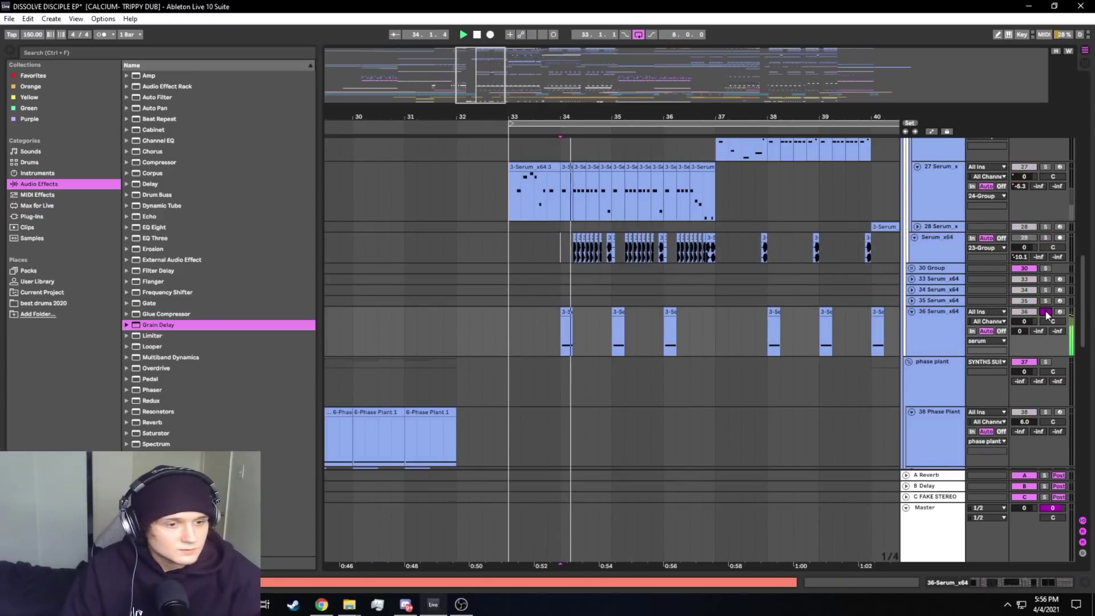
left_click(1045, 312)
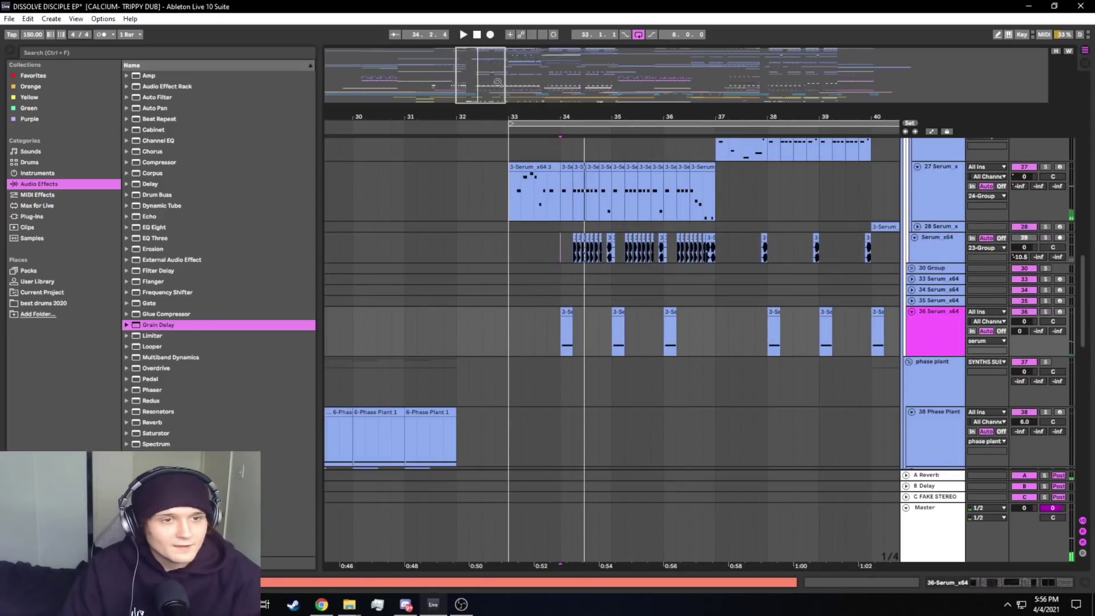
Show the device chain of the 36 Serum_x64 track and find its Berlin preset under Resonators in the Audio Effects browser
mouse_move(498, 82)
left_mouse_down()
mouse_move(464, 56)
mouse_move(504, 61)
mouse_move(497, 76)
left_mouse_up()
left_click(926, 315)
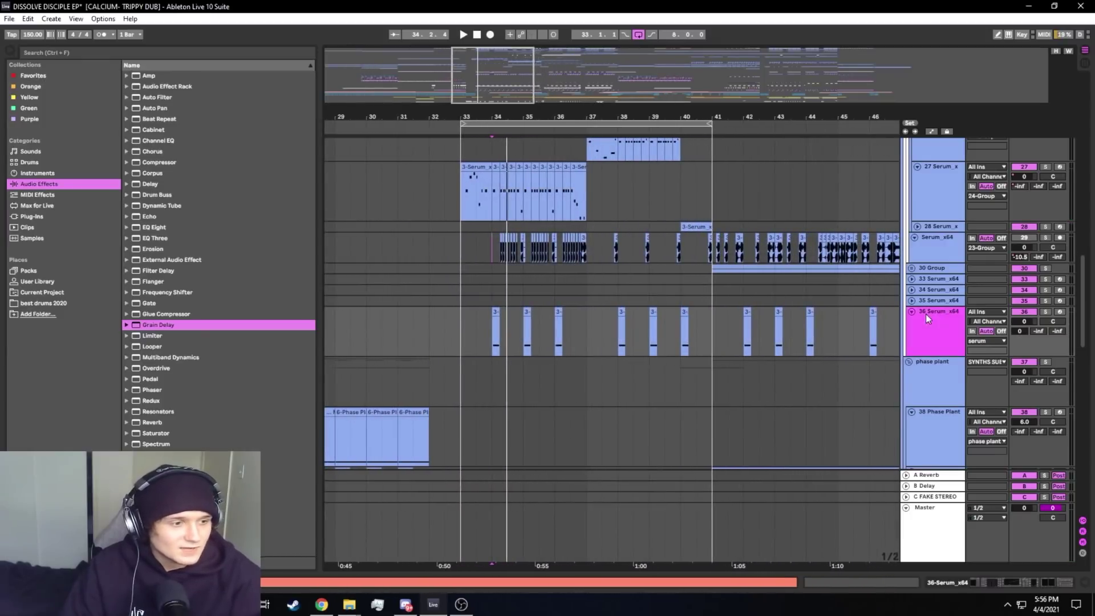
double_click(926, 314)
left_click_drag(1005, 585, 1086, 578)
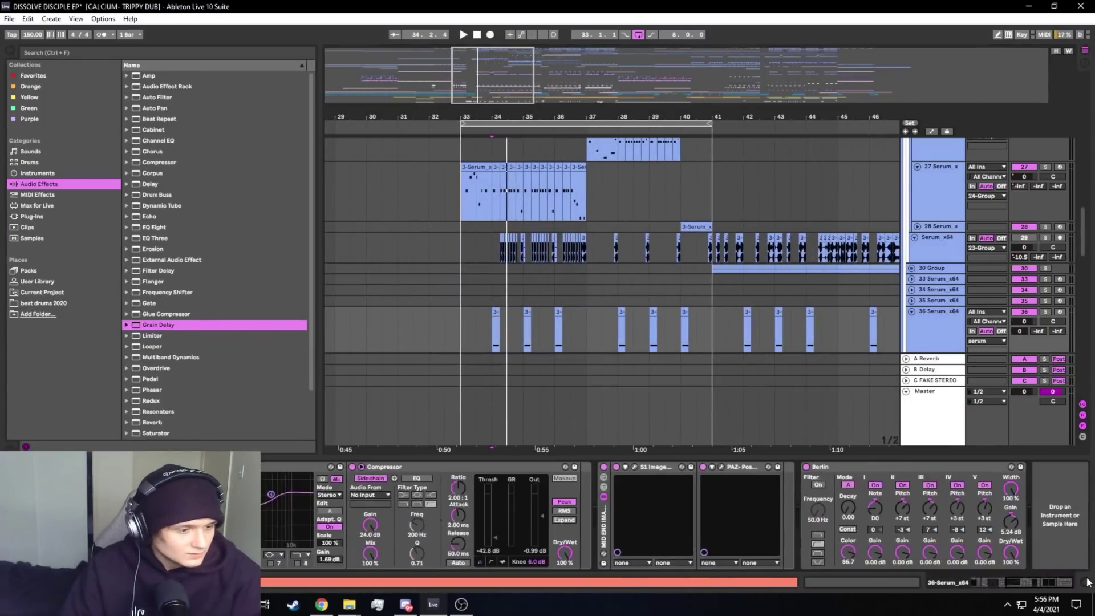
left_click(833, 467)
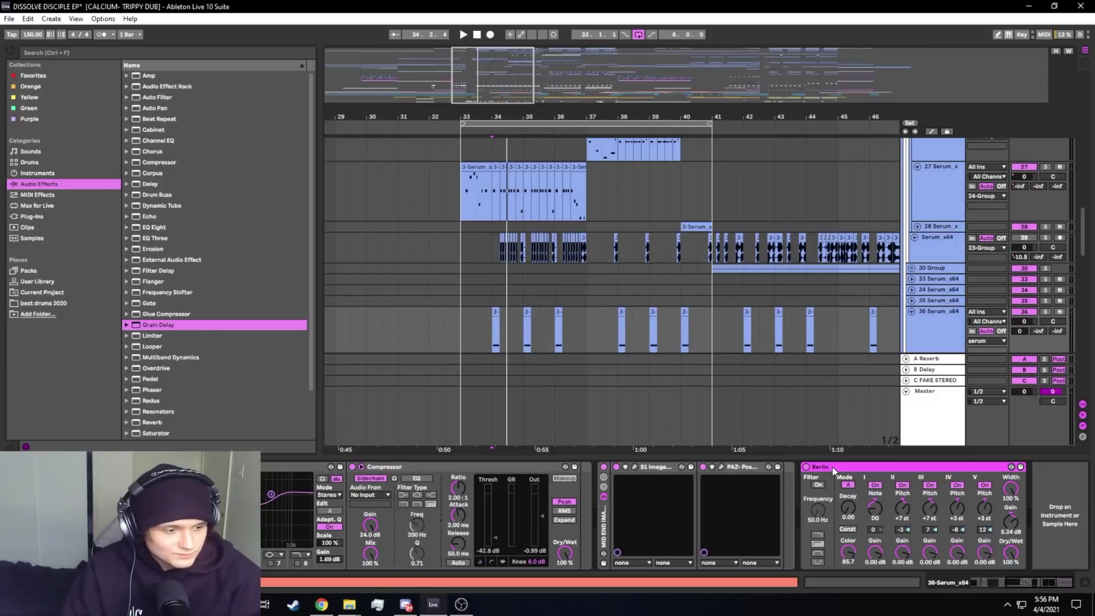
left_click(126, 361)
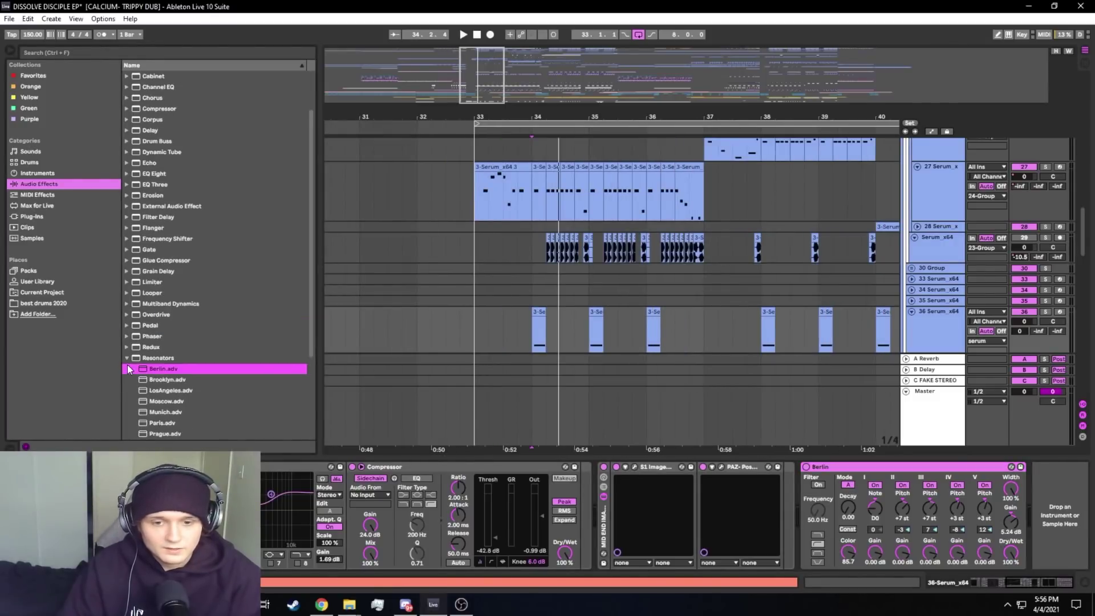
left_click(127, 358)
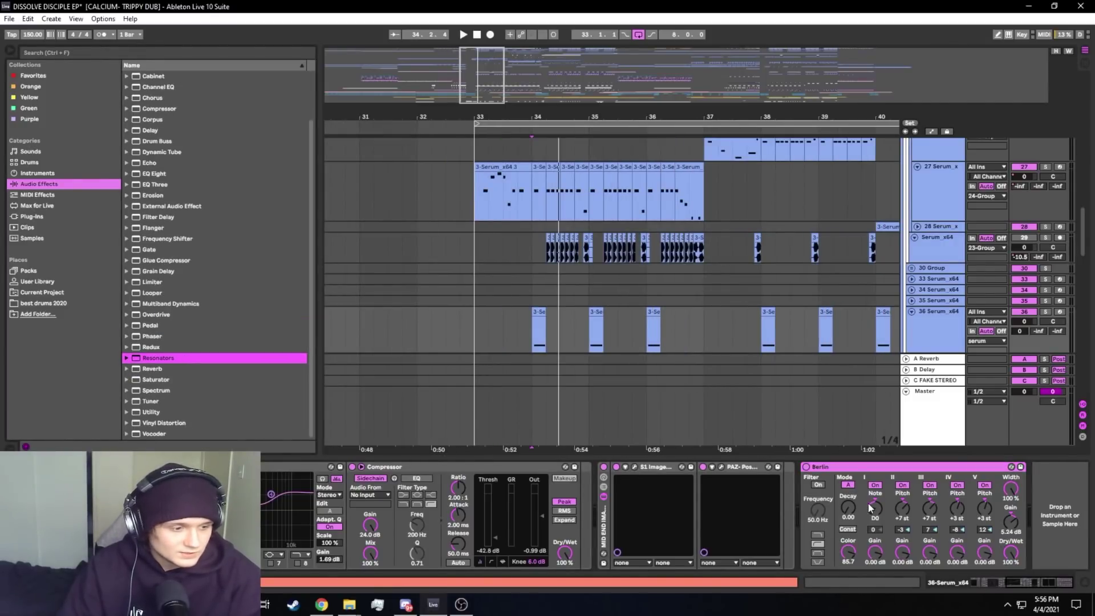
Play the soloed 36 Serum_x64 clip at bar 34 while toggling the Berlin Resonators device, and hide the device chain
left_click(547, 456)
left_click(534, 335)
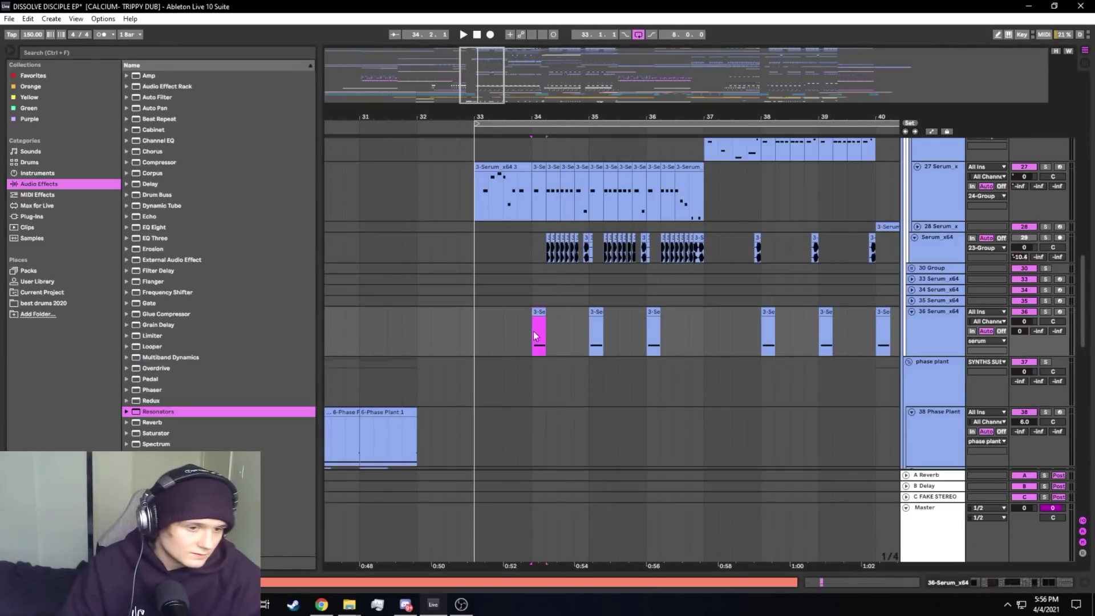
left_click(534, 335)
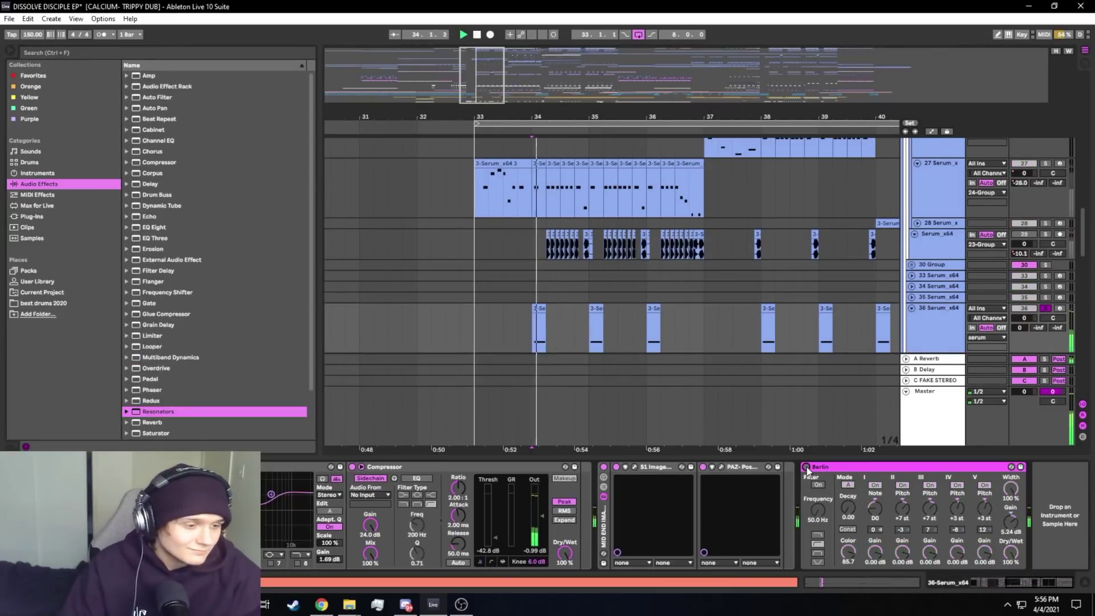
left_click(806, 466)
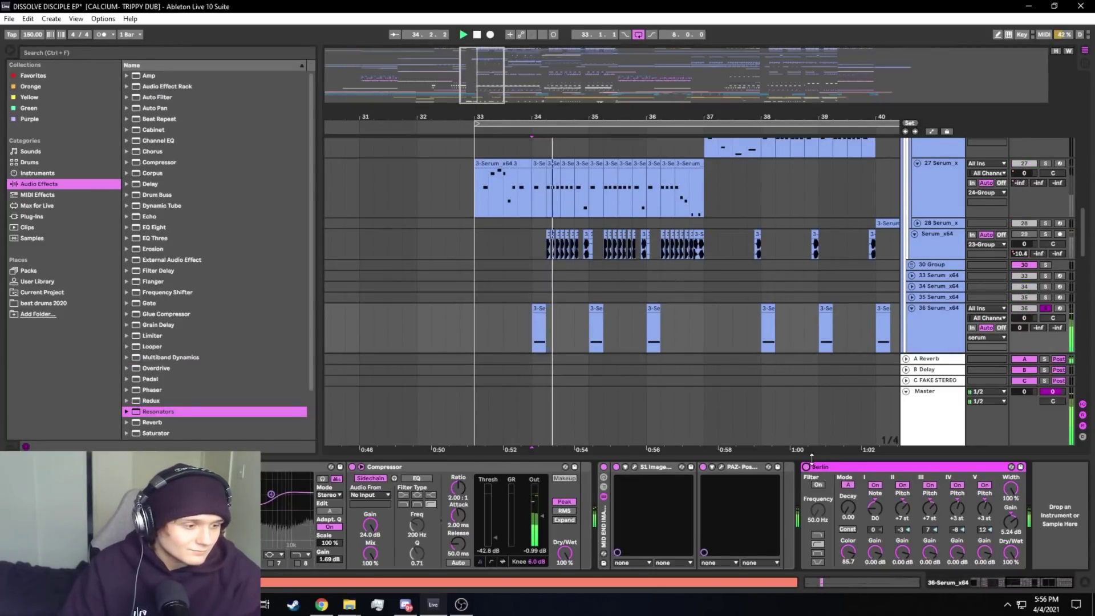
left_click(812, 454)
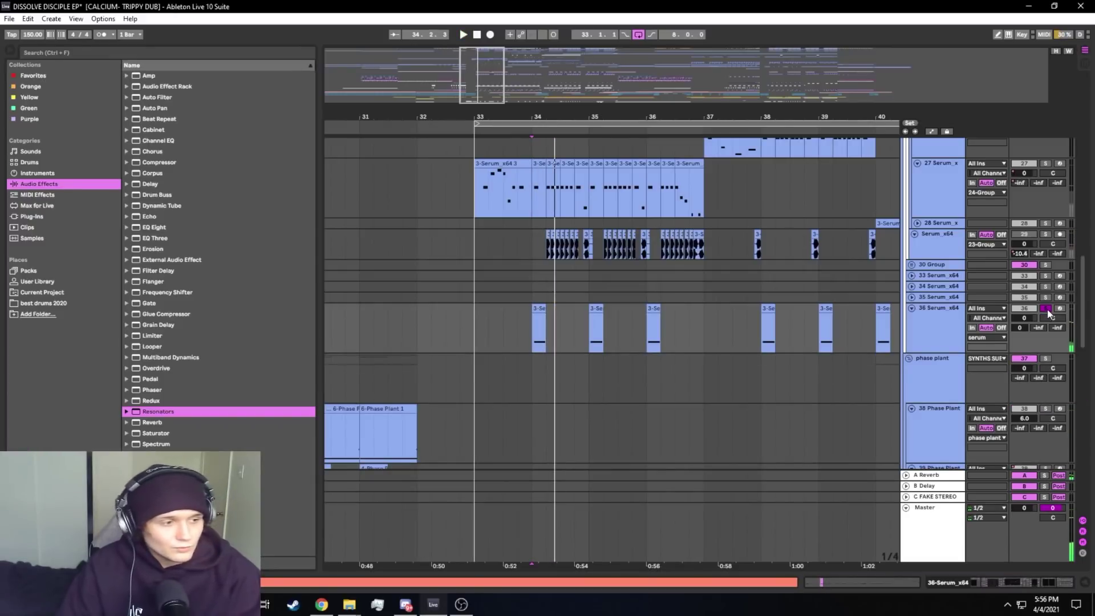
Go to the DRUMS group below the synths and unfold it to view its tracks
scroll(653, 294, "down", 15)
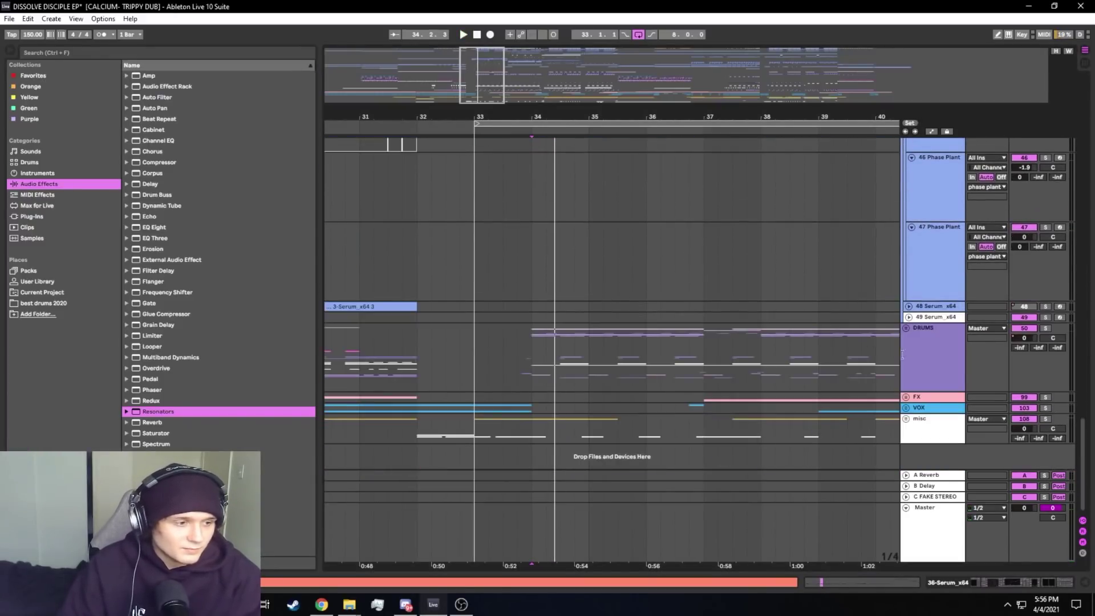
left_click(931, 354)
left_click(906, 328)
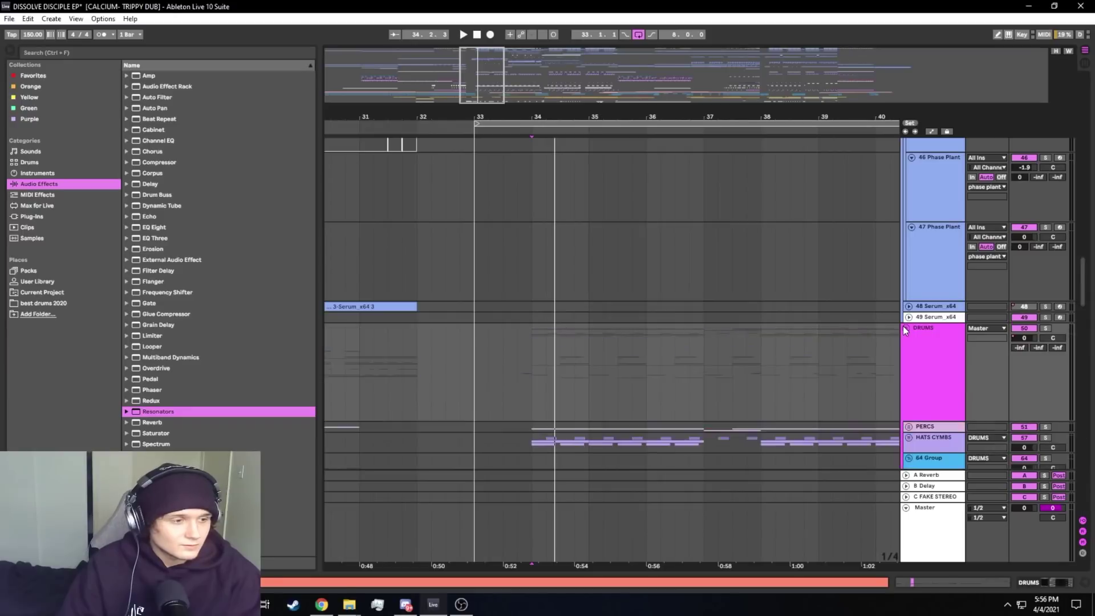
scroll(894, 319, "down", 4)
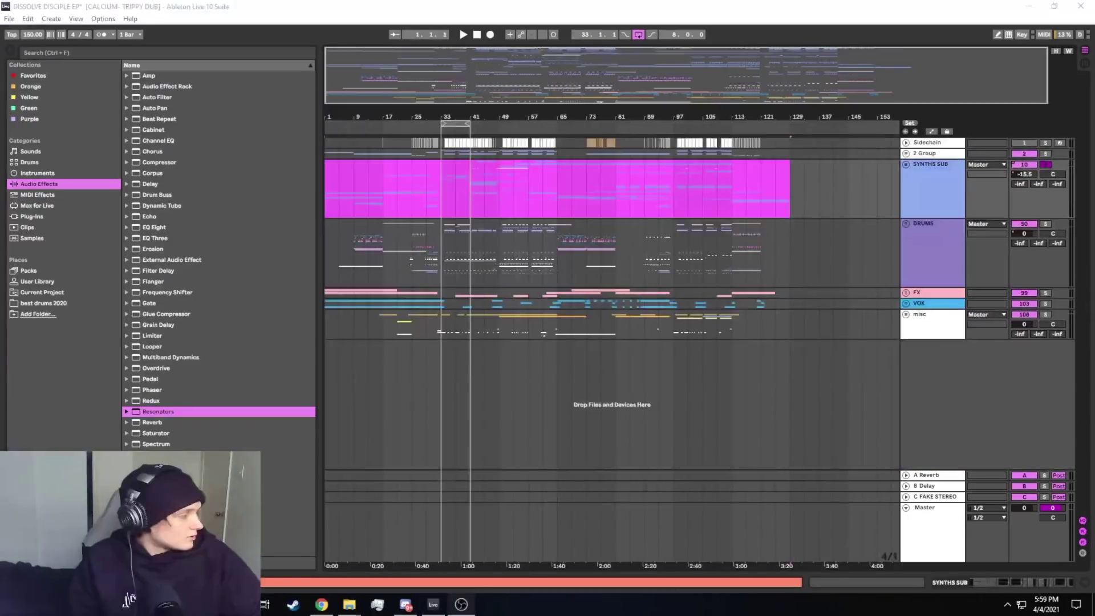
Focus the arrangement on the drop around bars 29 to 57 and expand the DRUMS group there
mouse_move(388, 84)
left_mouse_down()
mouse_move(495, 94)
mouse_move(455, 106)
left_mouse_up()
left_click(441, 272)
left_click(463, 248)
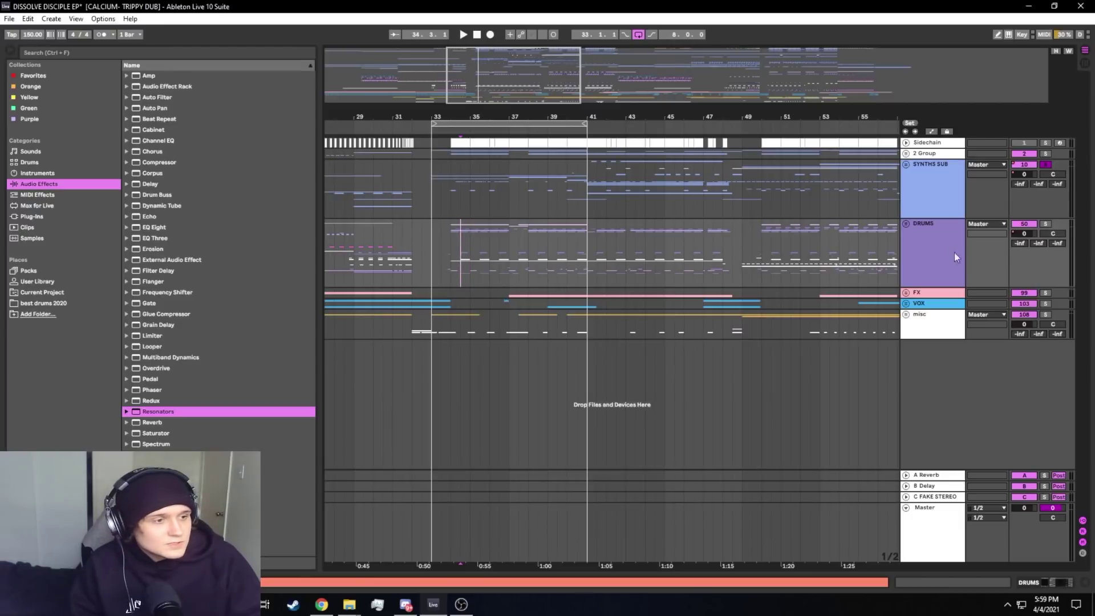
left_click(906, 224)
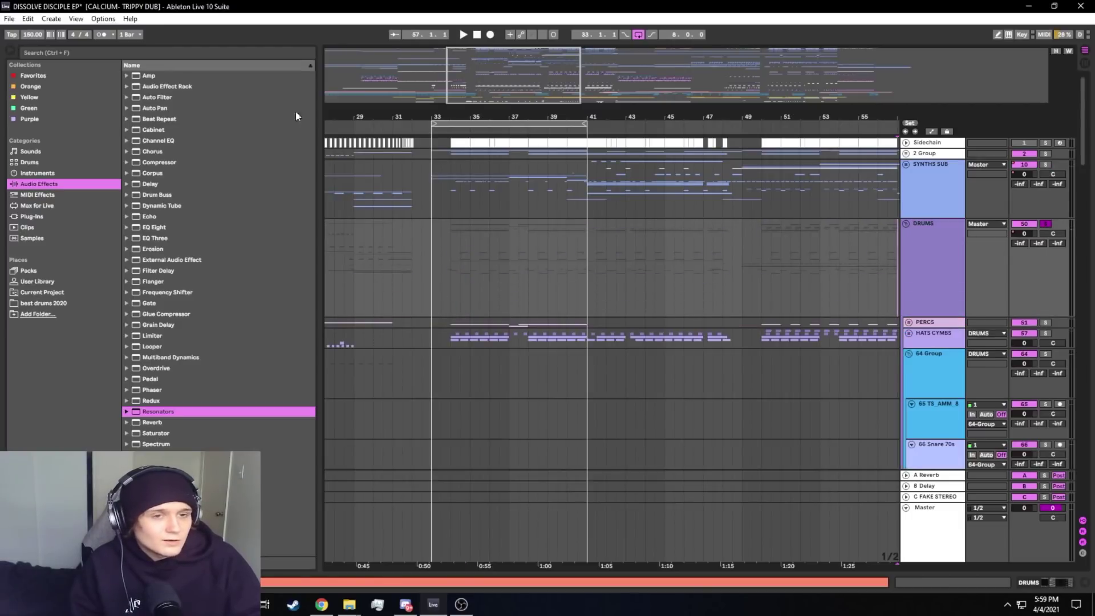
Examine the snare, clap, tom and other drum tracks inside the DRUMS group around bars 33 to 41
scroll(573, 220, "down", 18)
scroll(627, 259, "down", 5)
scroll(529, 245, "up", 5)
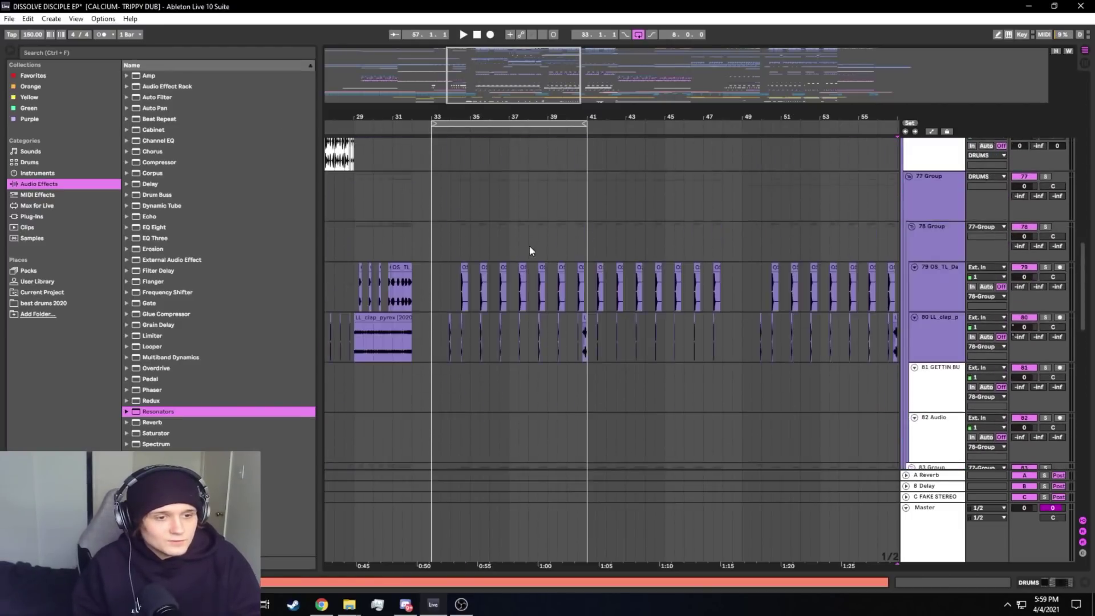
scroll(574, 258, "down", 12)
scroll(518, 234, "up", 6)
scroll(513, 234, "up", 10)
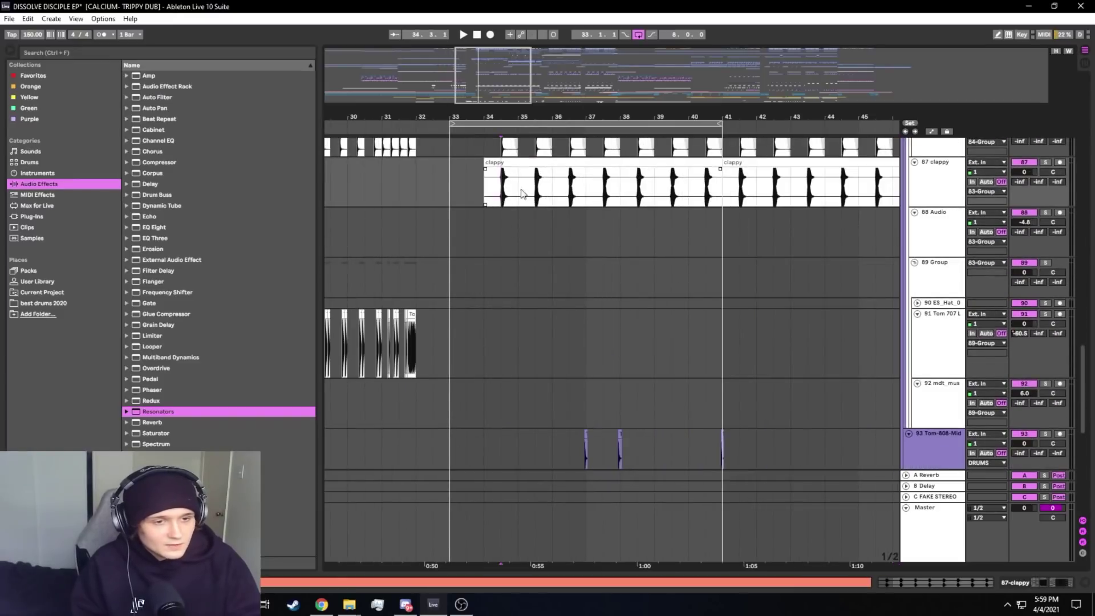
scroll(518, 251, "up", 3)
scroll(515, 261, "down", 5)
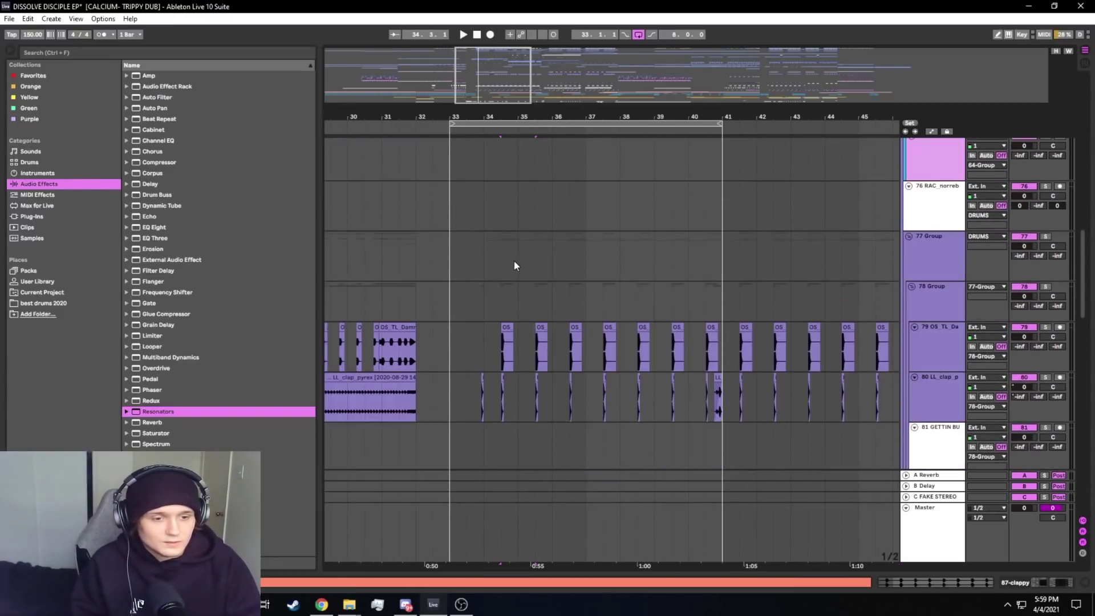
scroll(499, 333, "up", 3)
scroll(499, 314, "down", 2)
left_click(489, 302)
scroll(570, 278, "up", 12)
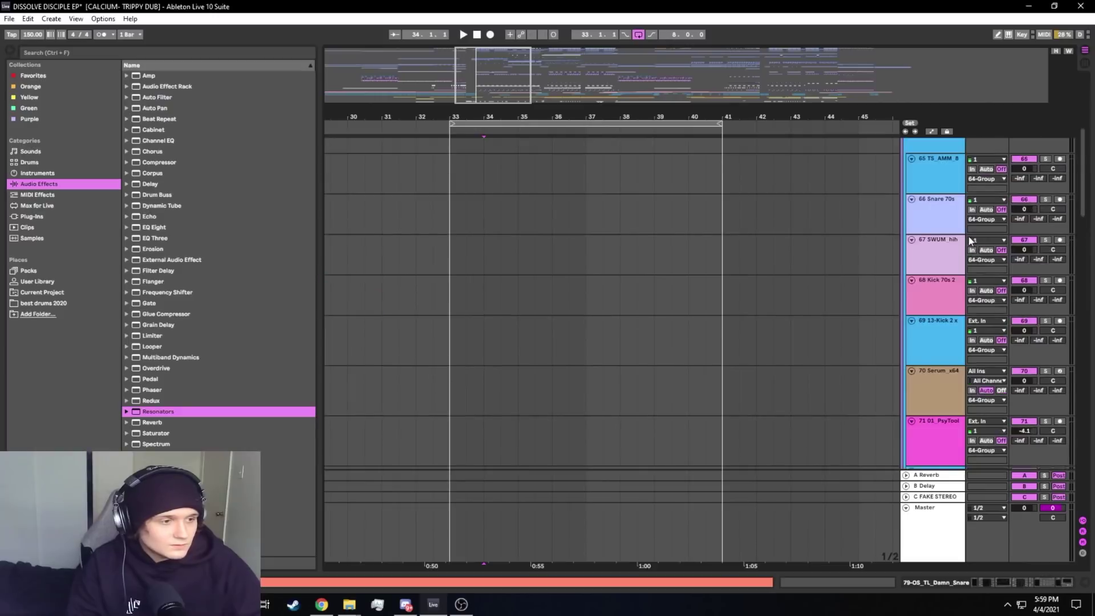
Play the soloed DRUMS group from bar 34 while viewing its kick, clap and tom clips through the drop
left_click(935, 252)
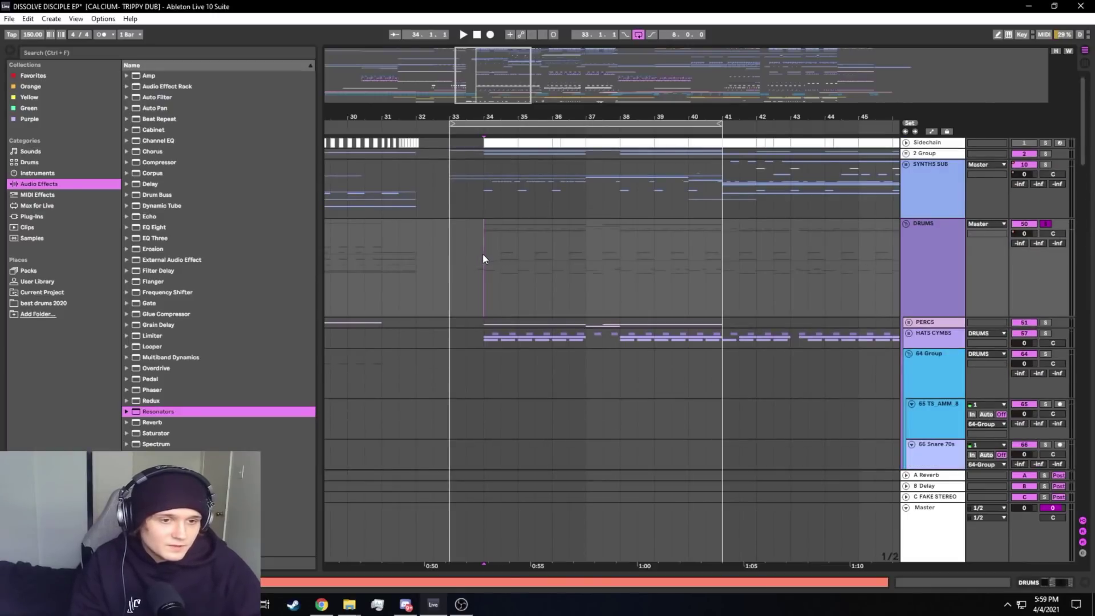
key("space")
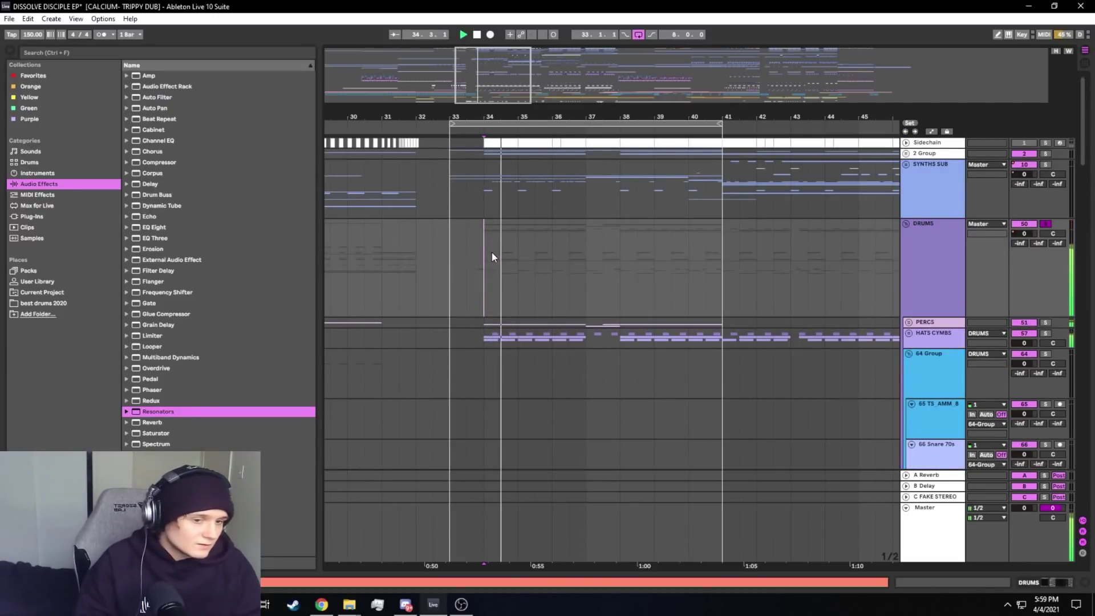
left_click_drag(480, 79, 481, 37)
scroll(504, 308, "down", 10)
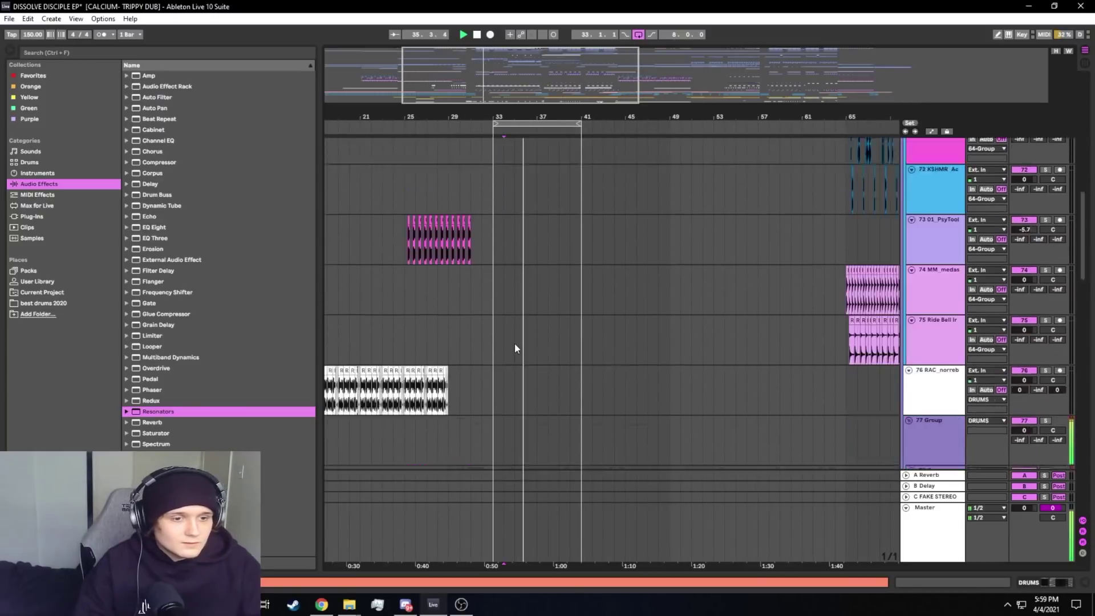
scroll(516, 347, "down", 12)
left_click_drag(521, 117, 573, 213)
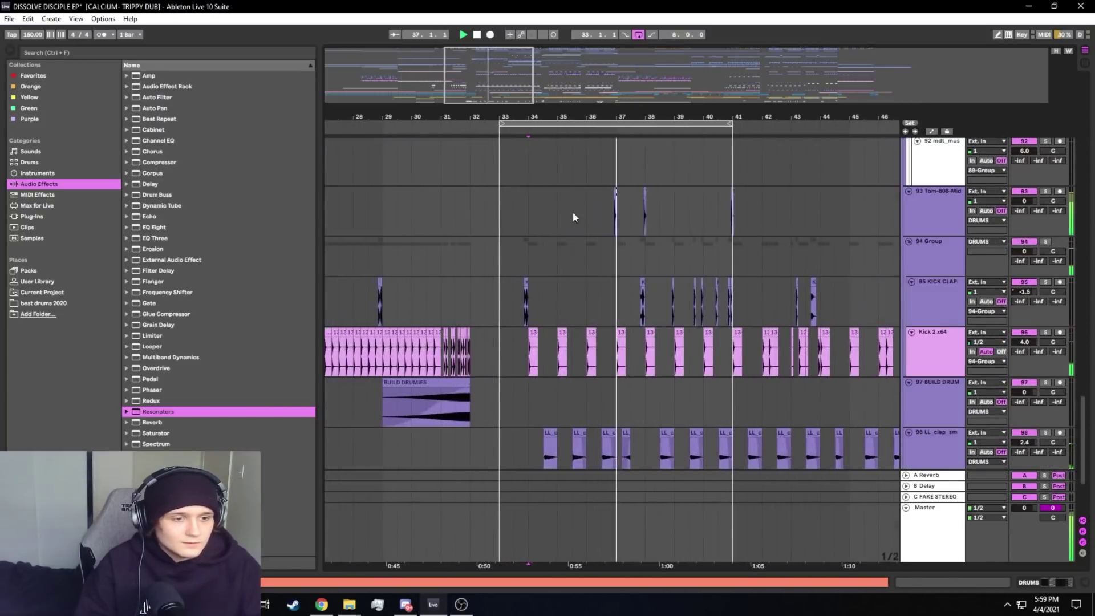
Solo the Wood-Vibraslap track in the PERCS group and play its clips from bar 34
scroll(573, 211, "up", 5)
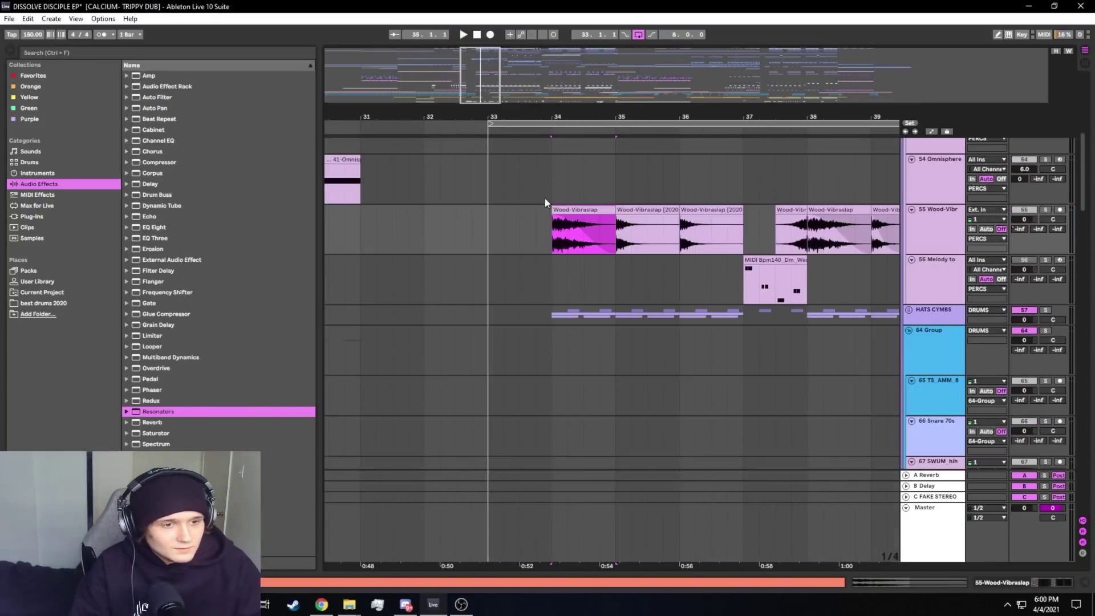
scroll(582, 214, "down", 2)
scroll(602, 217, "up", 3)
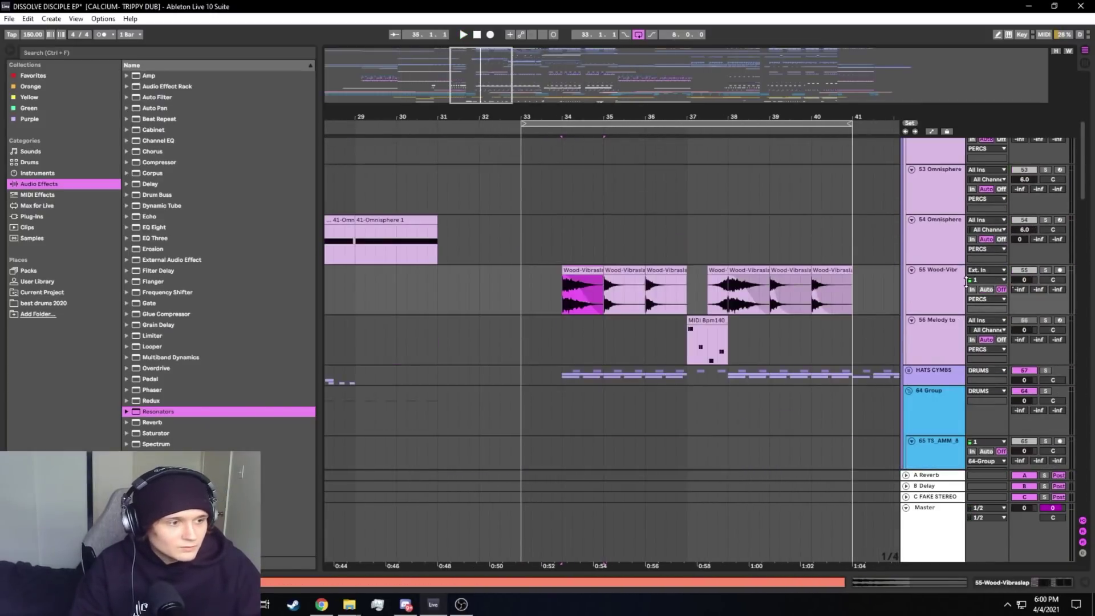
left_click(1045, 270)
left_click(1045, 270)
left_click(1045, 270)
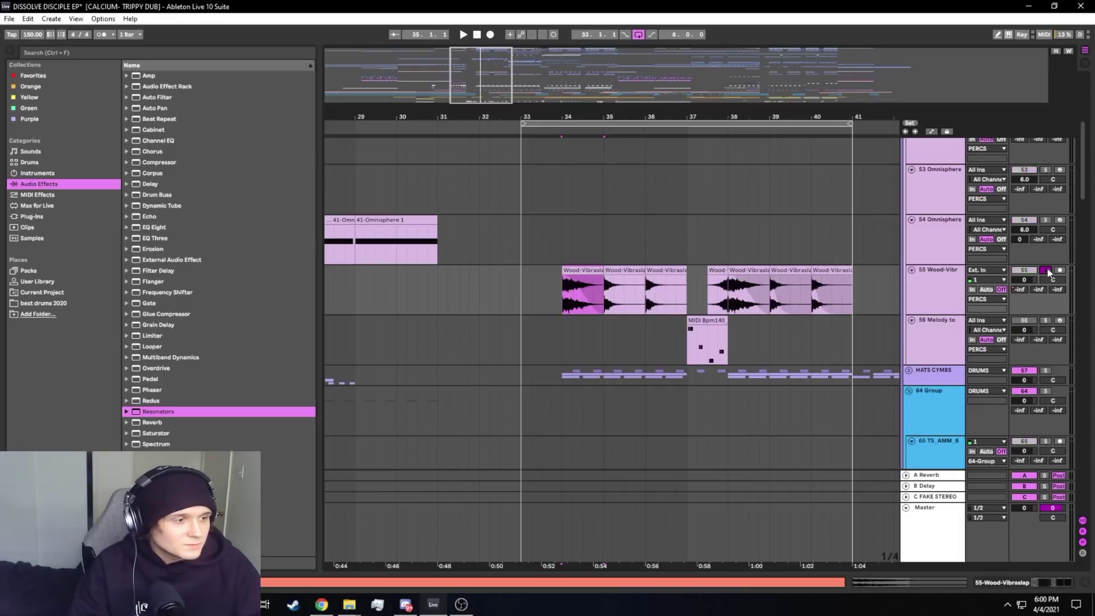
left_click(563, 287)
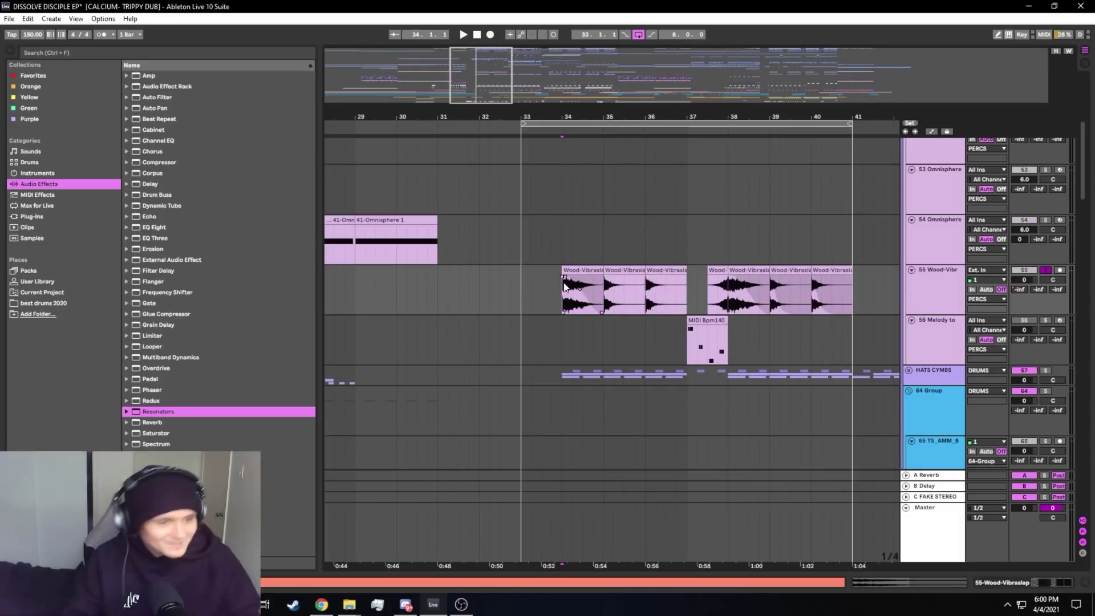
key("space")
Select the DRUMS group and look through its remaining percussion, kick, build drum and clap tracks around bars 29 to 41
scroll(832, 273, "up", 5)
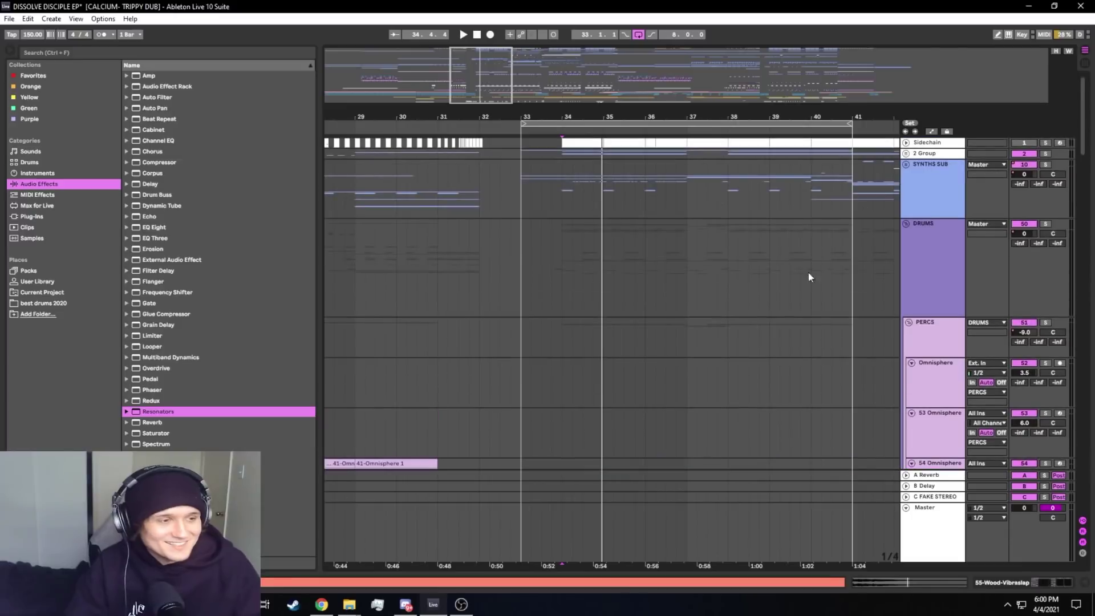
left_click(915, 223)
scroll(493, 291, "down", 15)
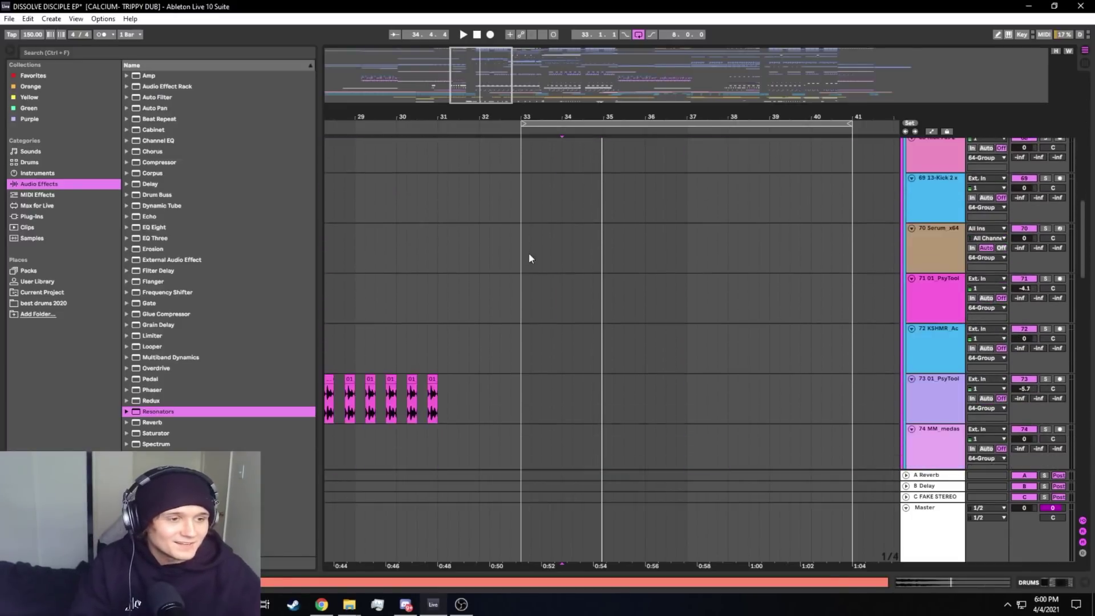
scroll(611, 311, "up", 10)
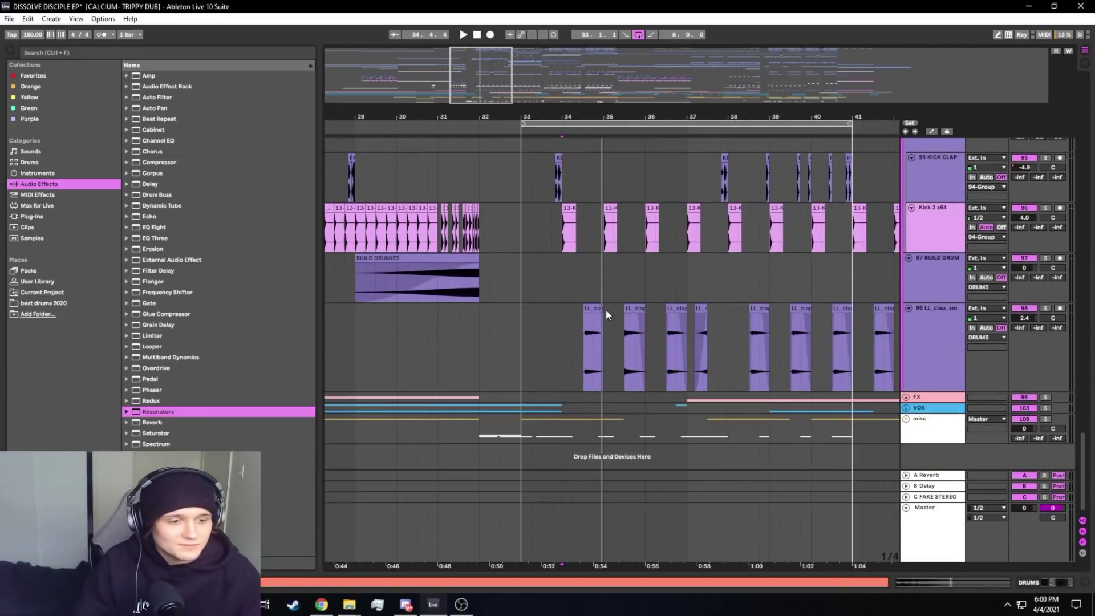
scroll(581, 301, "up", 10)
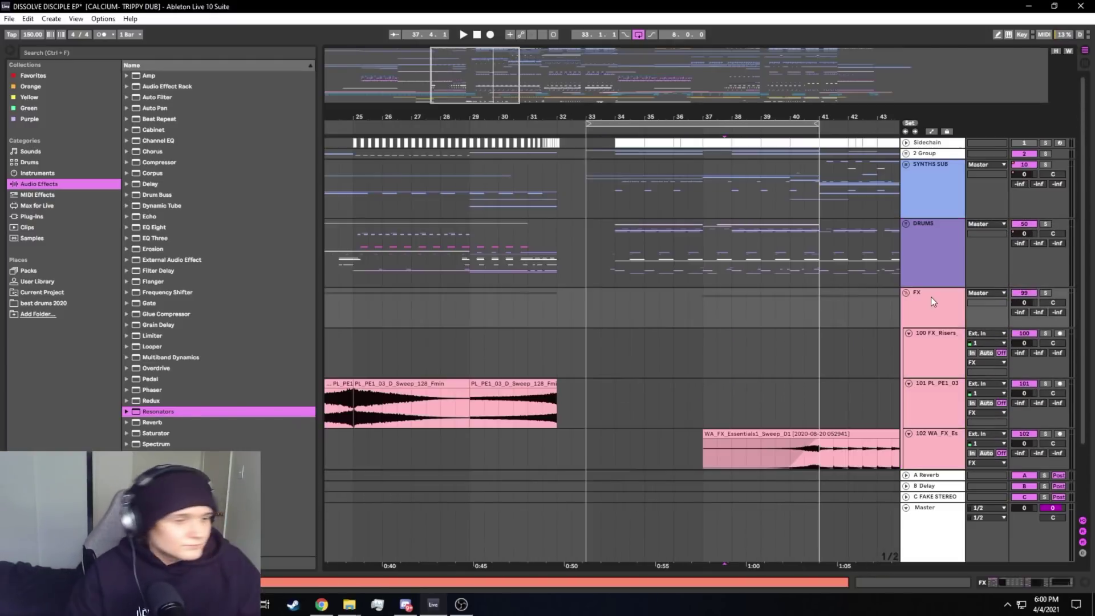
Select the FX group and play the WA_FX_Essentials1 sweep clip on track 102 from bar 39
left_click(931, 297)
scroll(723, 284, "down", 3)
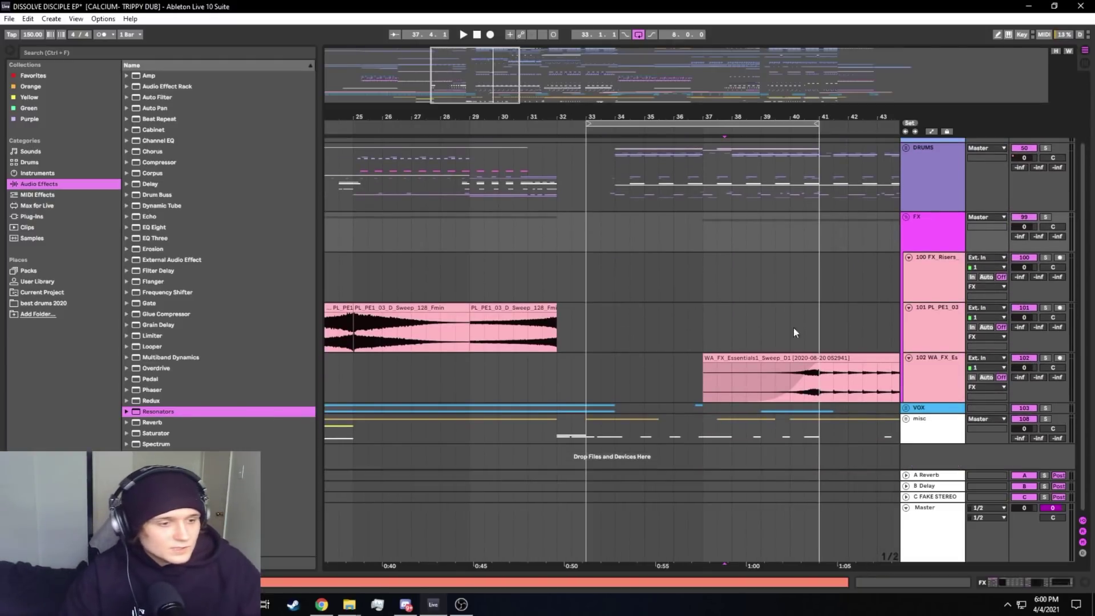
left_click(790, 374)
left_click_drag(802, 358, 821, 259)
left_click(767, 374)
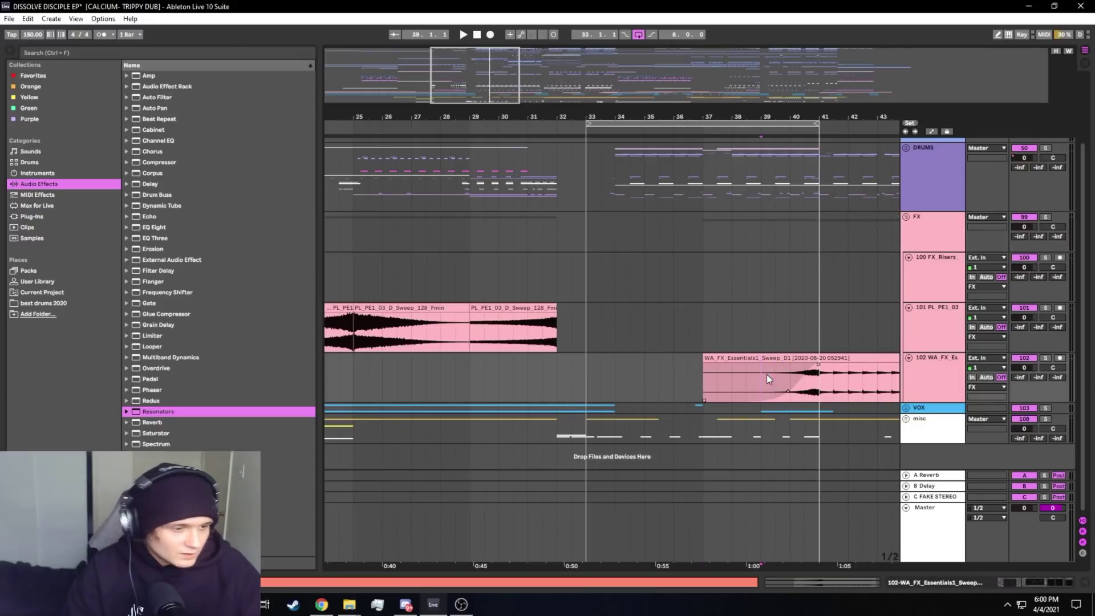
key("space")
Move the loop to bars 41 to 49 and select that section across all groups
scroll(784, 378, "up", 3)
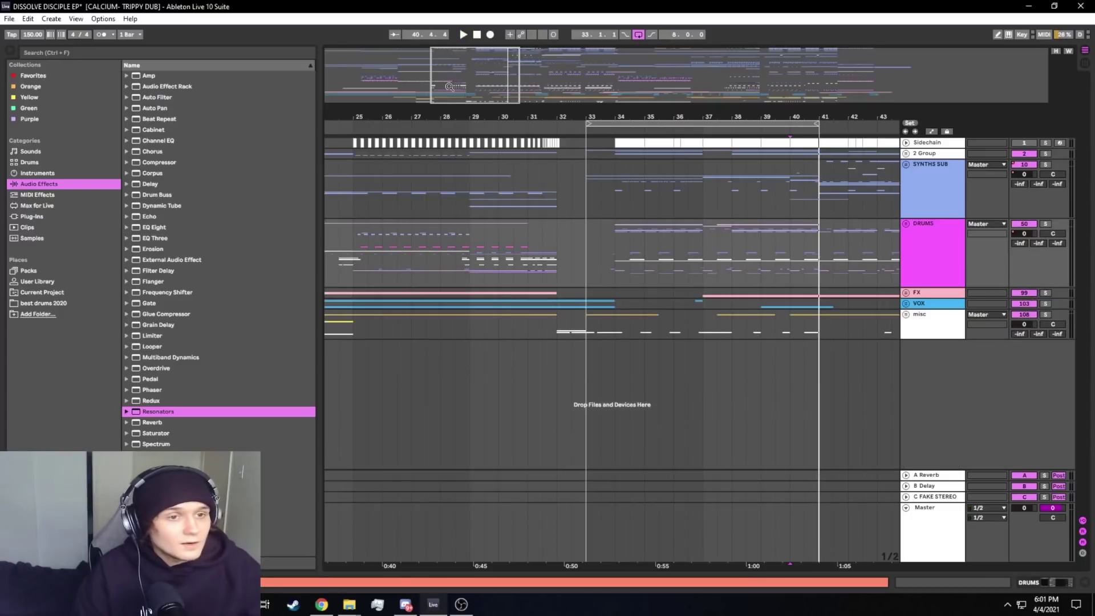
left_click_drag(450, 88, 457, 59)
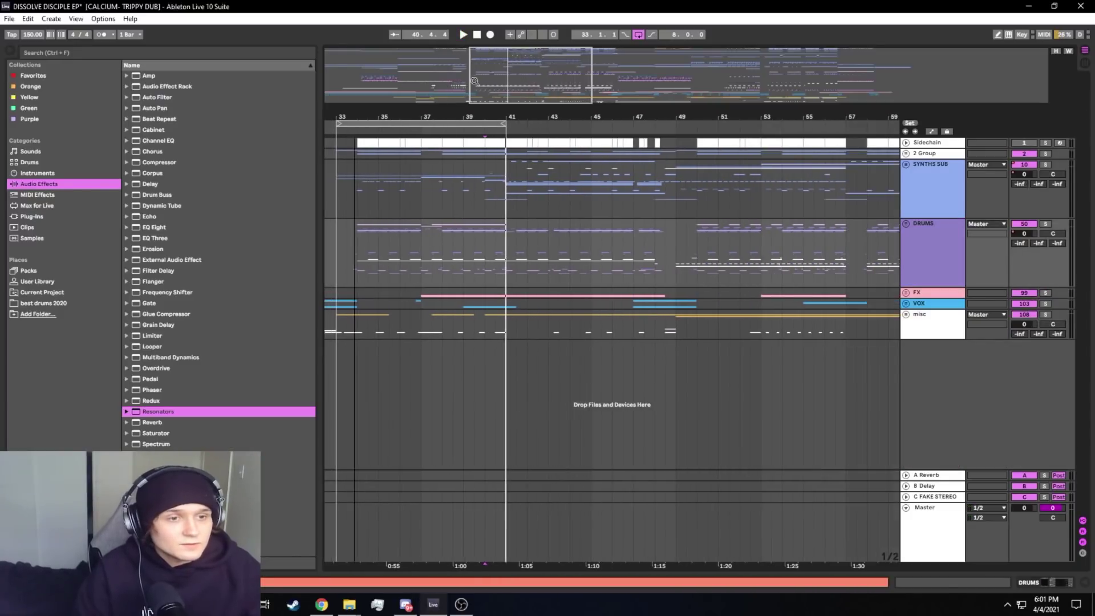
left_click_drag(407, 123, 578, 124)
mouse_move(527, 77)
left_mouse_down()
mouse_move(522, 61)
mouse_move(517, 80)
left_mouse_up()
left_click_drag(501, 172, 694, 143)
left_click_drag(523, 84, 512, 79)
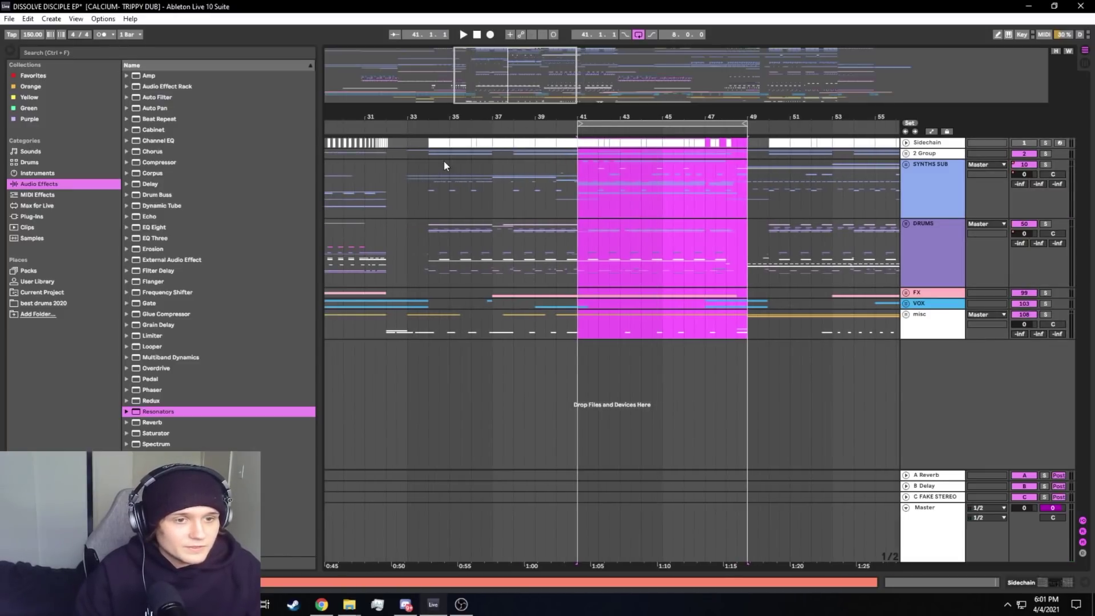
Move the loop to bars 49 to 57 and try extending its end to bar 65
left_click_drag(603, 123, 773, 123)
left_click_drag(480, 82, 479, 65)
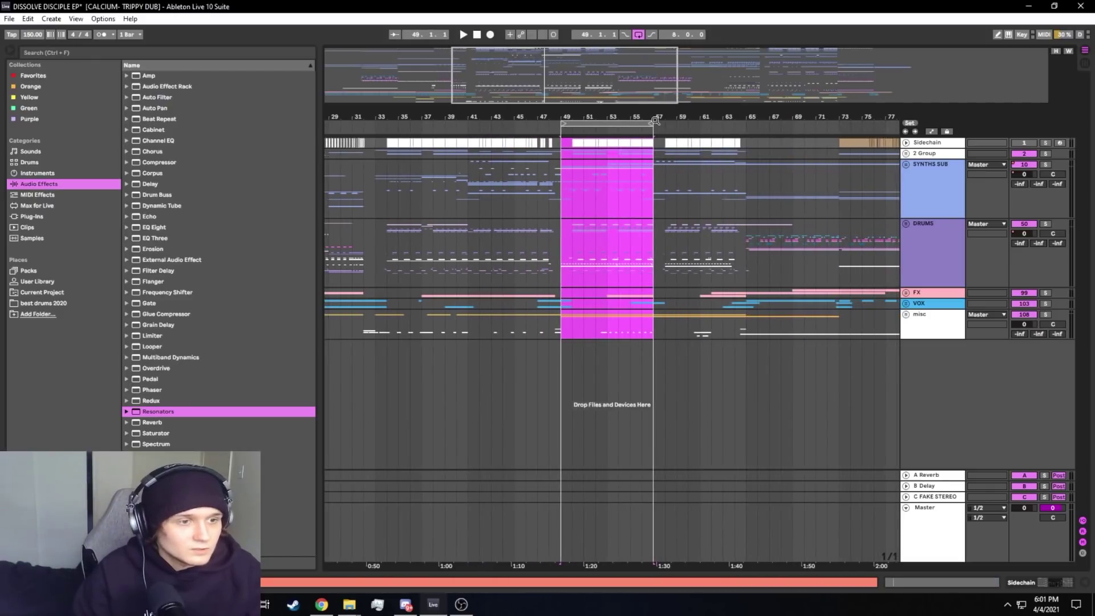
left_click_drag(656, 121, 746, 123)
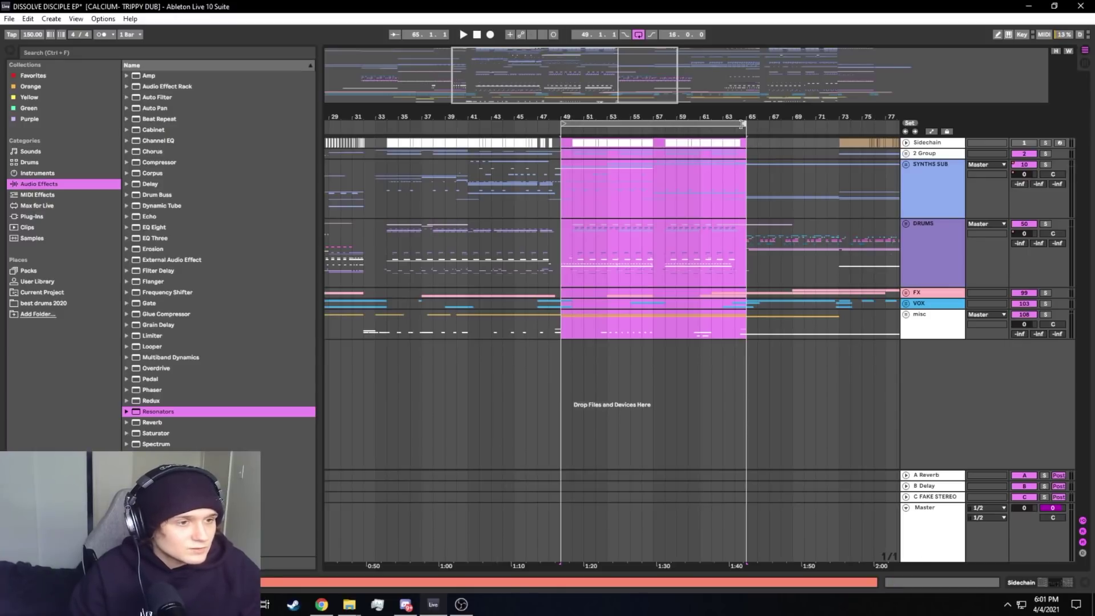
left_click_drag(742, 124, 657, 124)
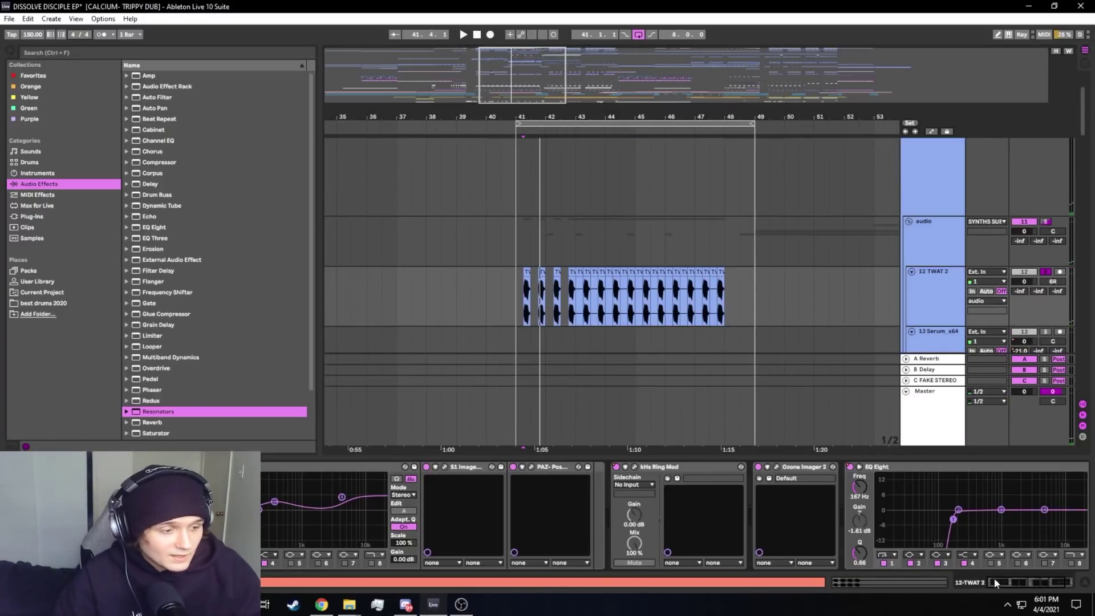
Bypass effects on track 12, including kHs Ring Mod and the last EQ Eight, and play its clips from bar 41
mouse_move(994, 579)
left_mouse_down()
mouse_move(1051, 579)
mouse_move(991, 579)
left_mouse_up()
key("0")
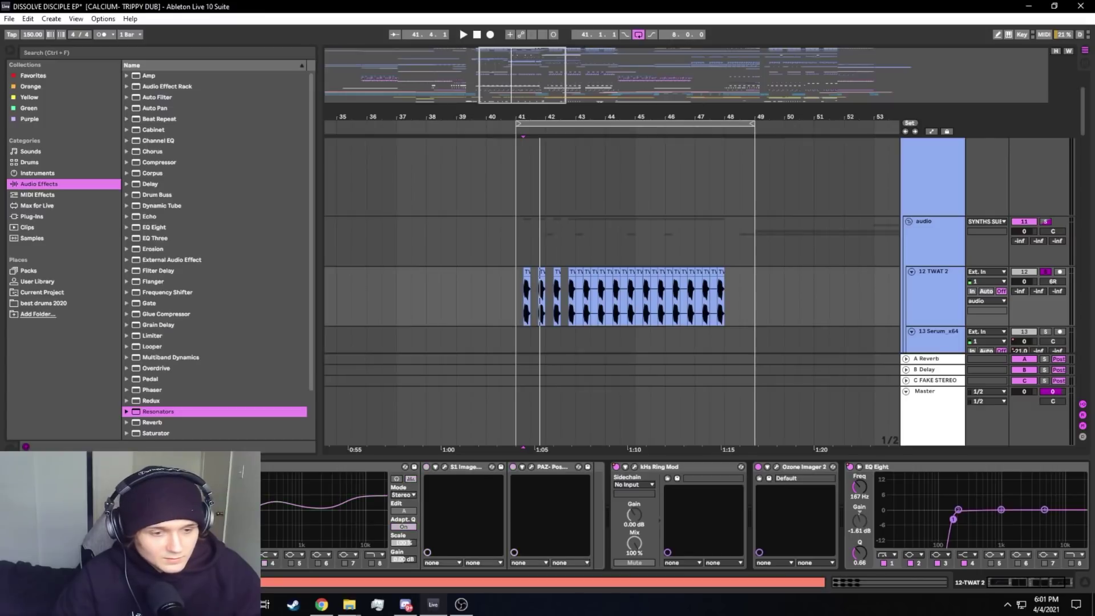
left_click(617, 467)
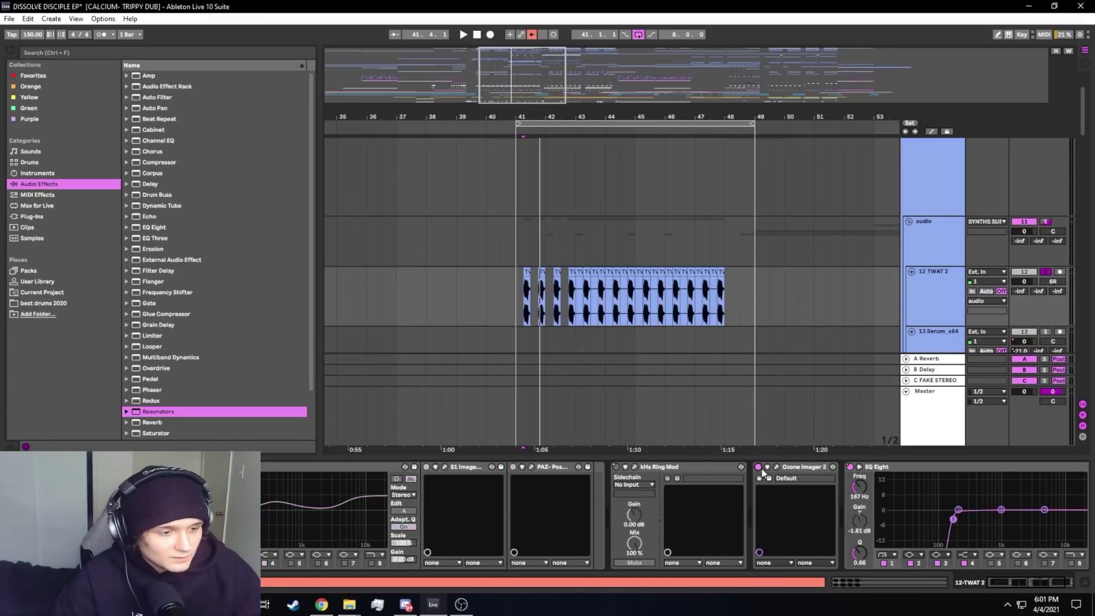
left_click(850, 467)
left_click_drag(1038, 583, 1055, 583)
left_click(523, 300)
key("space")
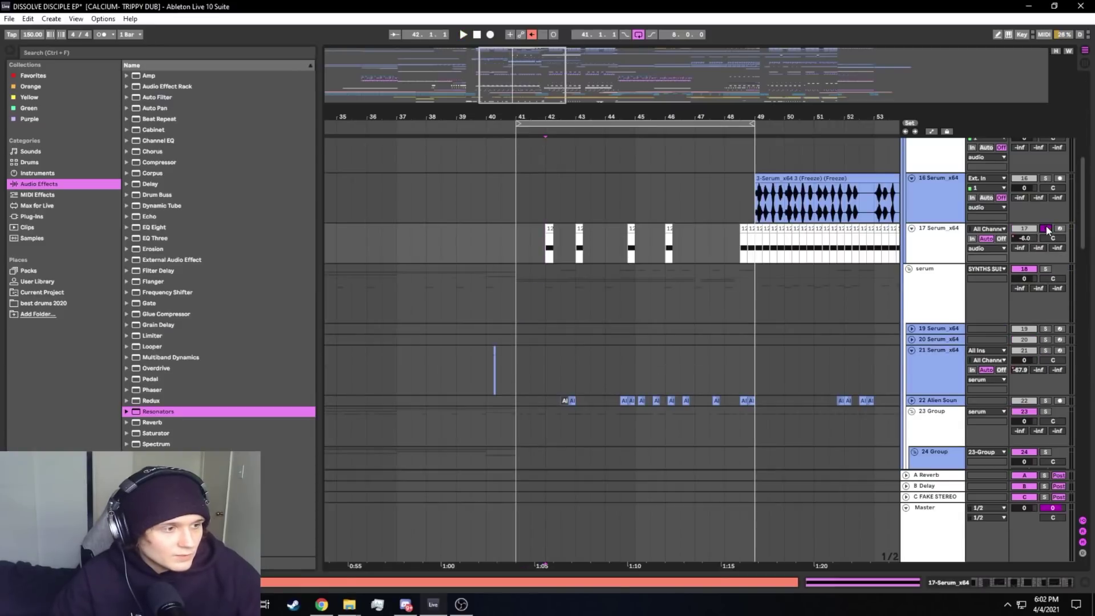
Show track 17's device chain through PEW PEW-INATOR 9000 and play its Serum clips from bar 42 and around bar 45
double_click(954, 250)
left_click(926, 257)
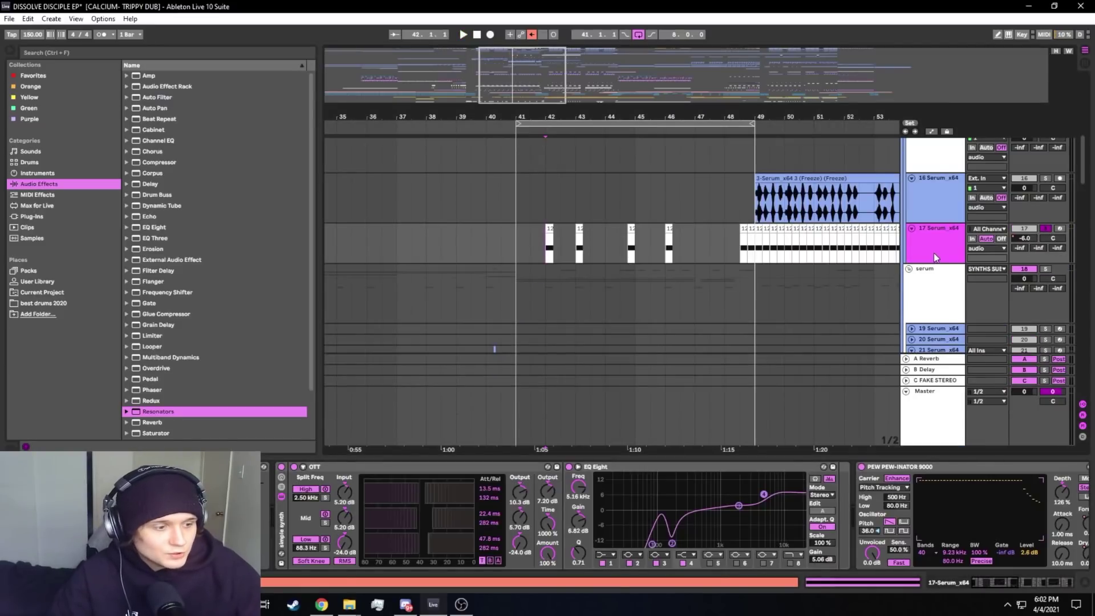
mouse_move(998, 581)
left_mouse_down()
mouse_move(1007, 578)
mouse_move(990, 583)
left_mouse_up()
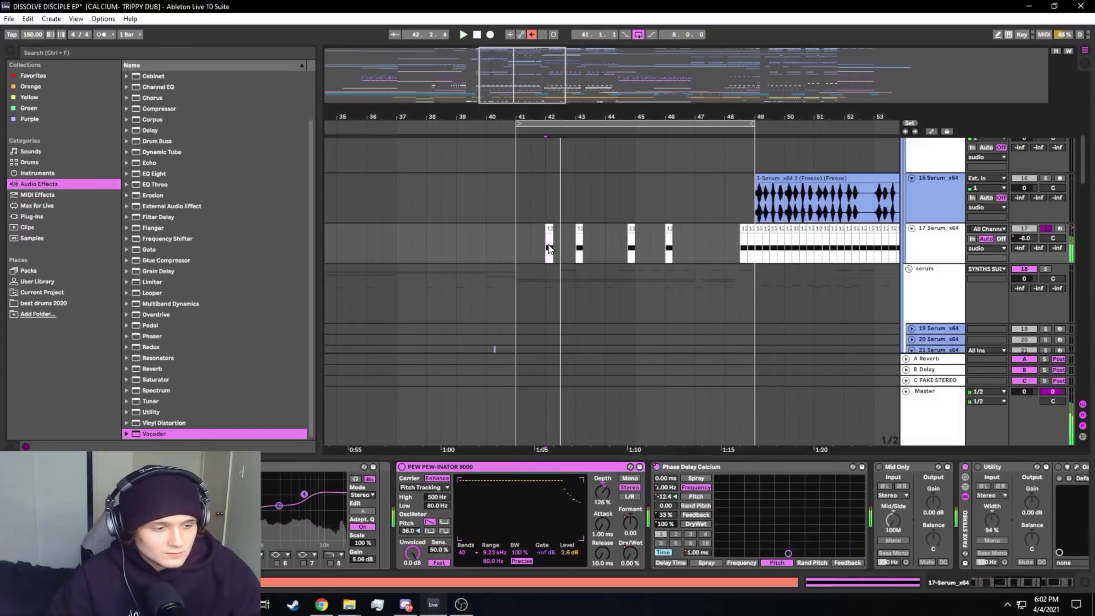
key("space")
key("space")
key("space")
left_click(628, 258)
key("space")
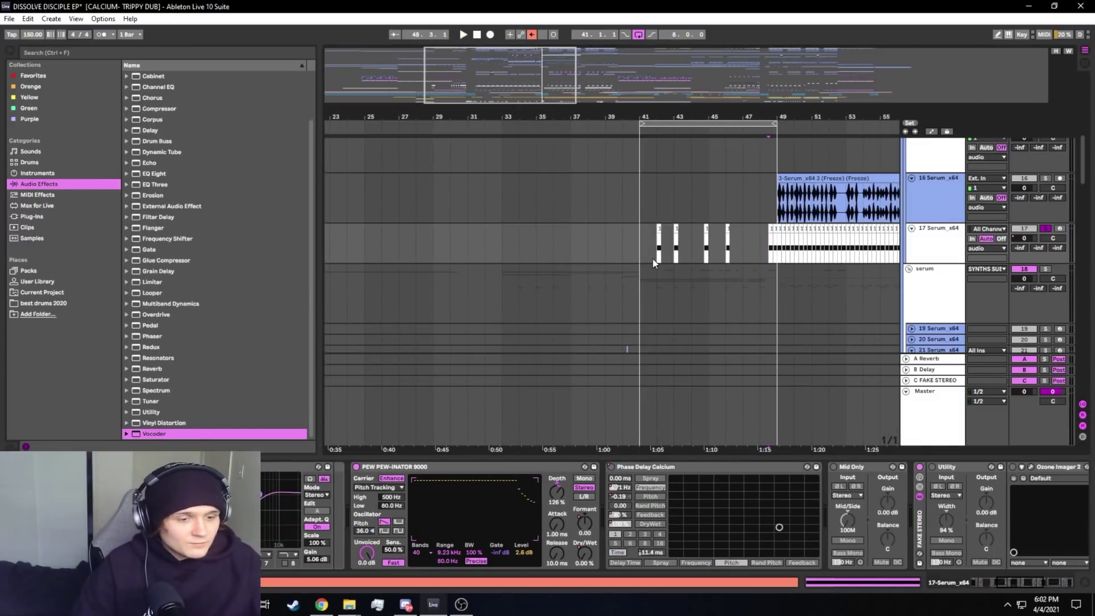
Return the playback position to bar 42 on track 17, go back to its OTT device and toggle the plug-in windows
left_click(654, 259)
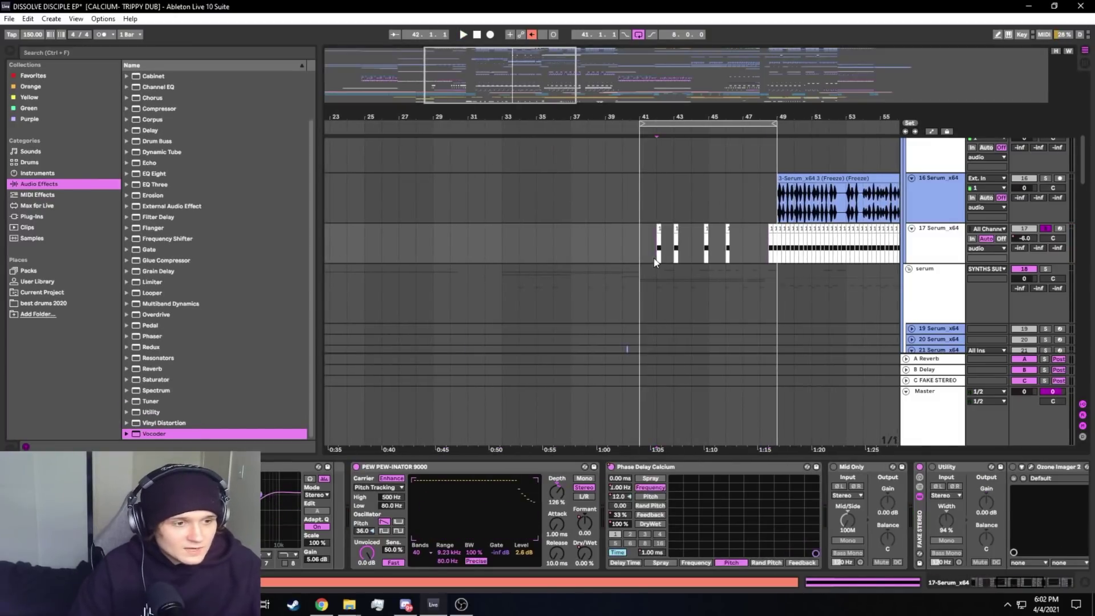
mouse_move(516, 89)
left_mouse_down()
mouse_move(521, 104)
mouse_move(517, 91)
left_mouse_up()
left_click_drag(1018, 581, 978, 587)
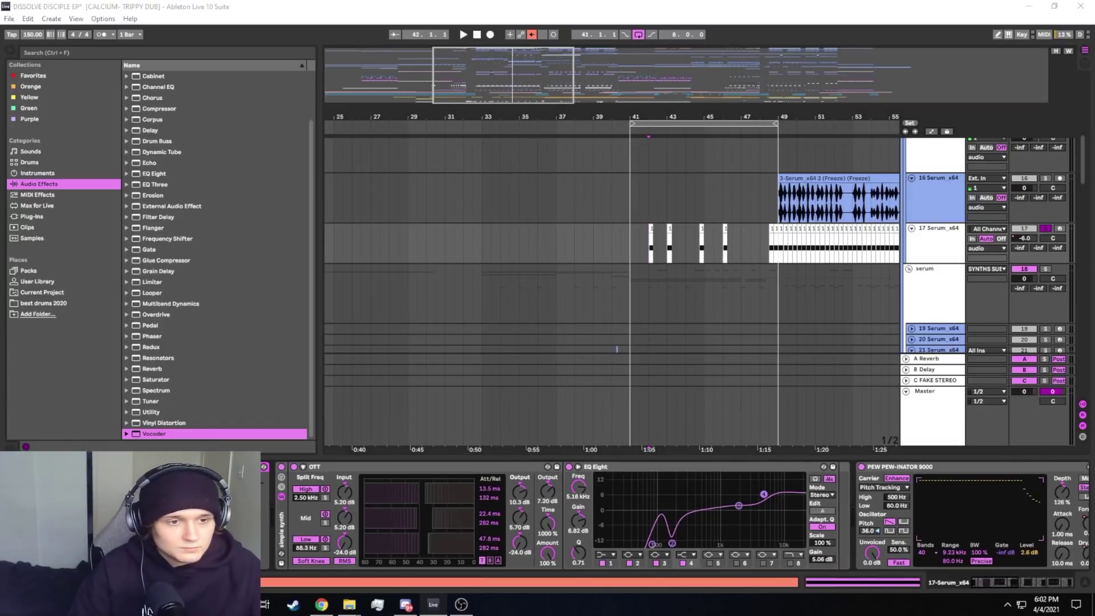
key("ctrl+alt+p")
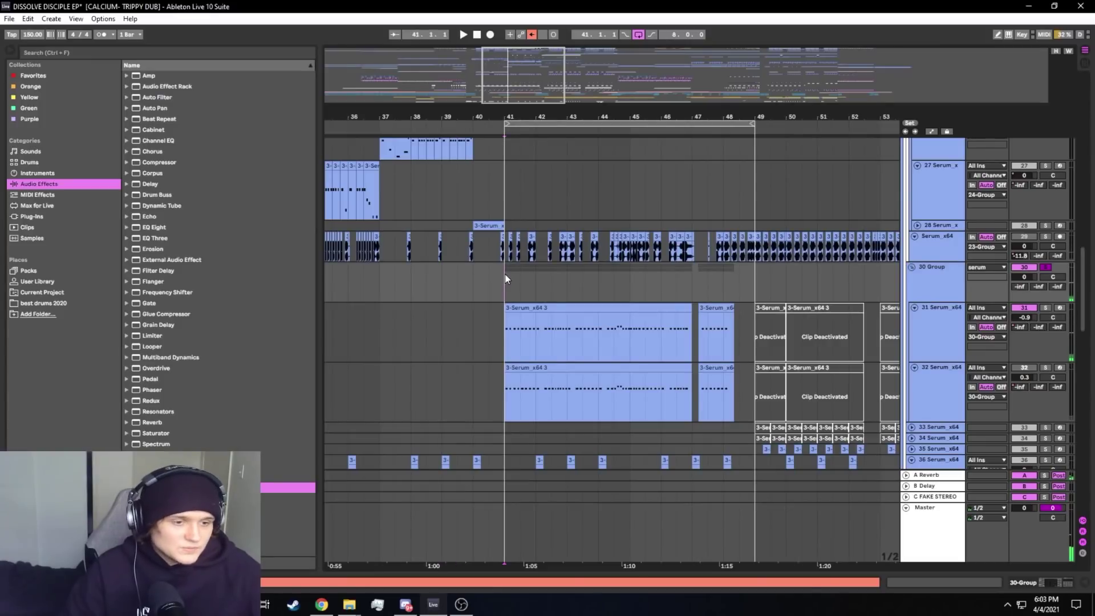
Select bars 41 to 49 across the 30 Group's two Serum layers and inspect tracks 31 and 32 in turn
left_click_drag(506, 291, 757, 392)
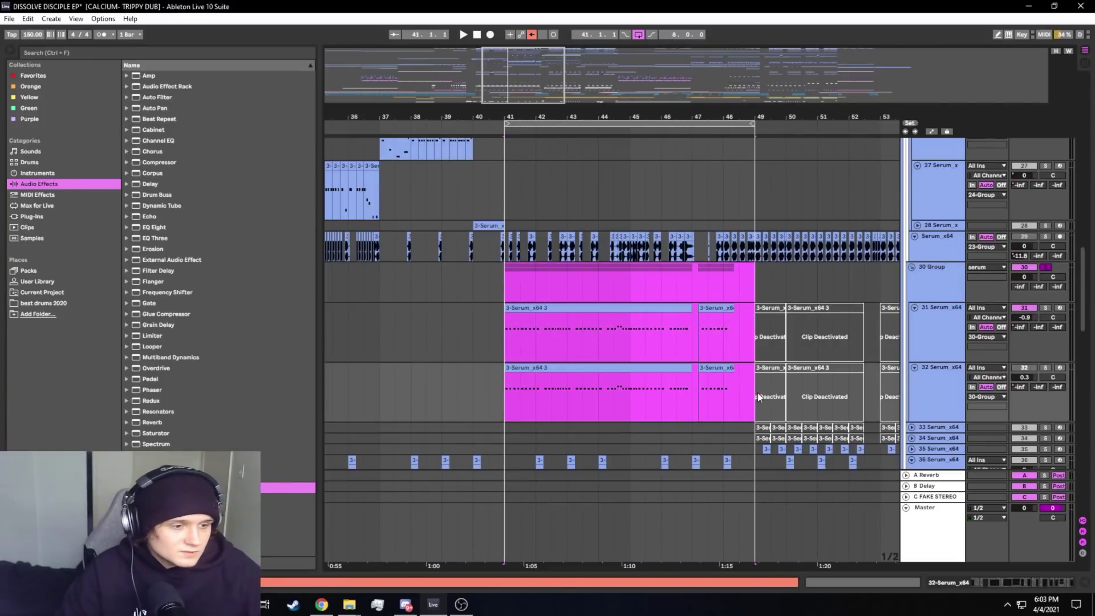
double_click(928, 314)
left_click_drag(900, 456, 901, 516)
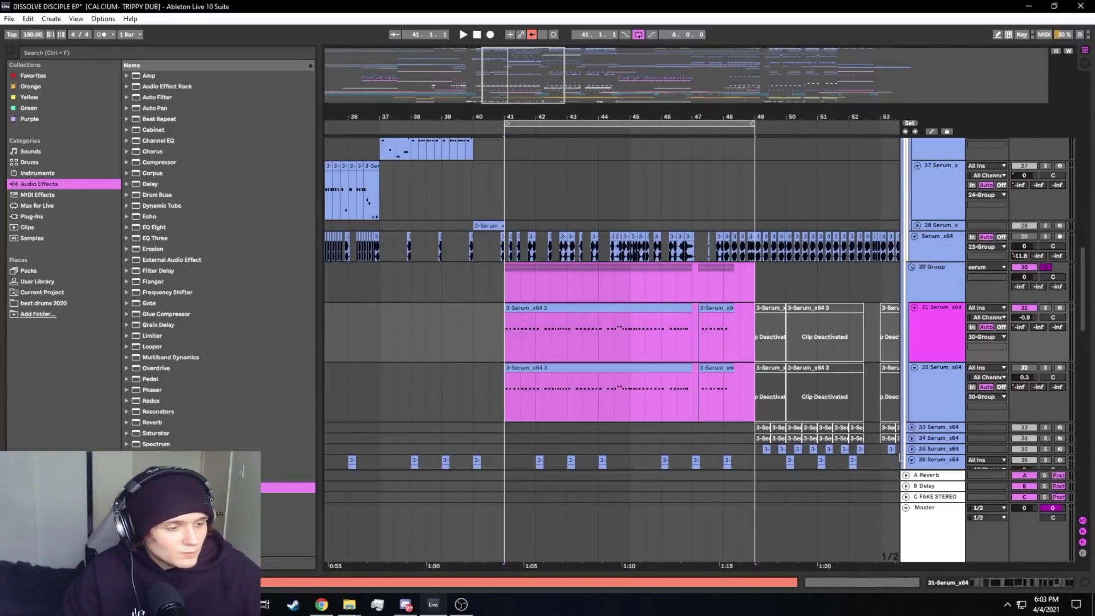
left_click(949, 391)
left_click(954, 353)
left_click(955, 383)
left_click(926, 320)
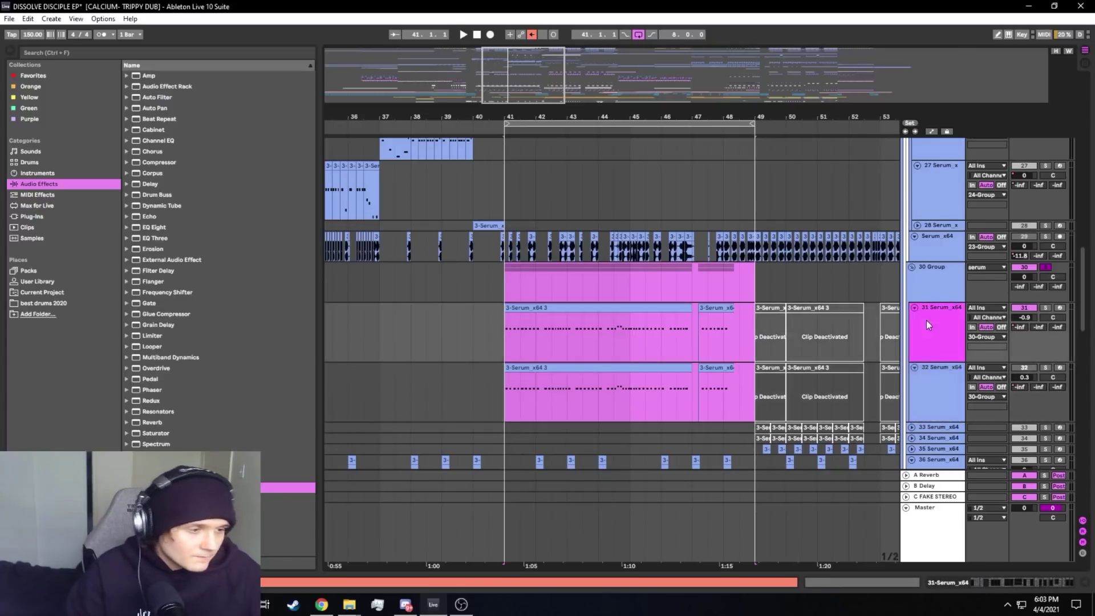
Activate track 32 and play the soloed 30 Group's Serum layers from bar 41
left_click(929, 405)
key("0")
key("space")
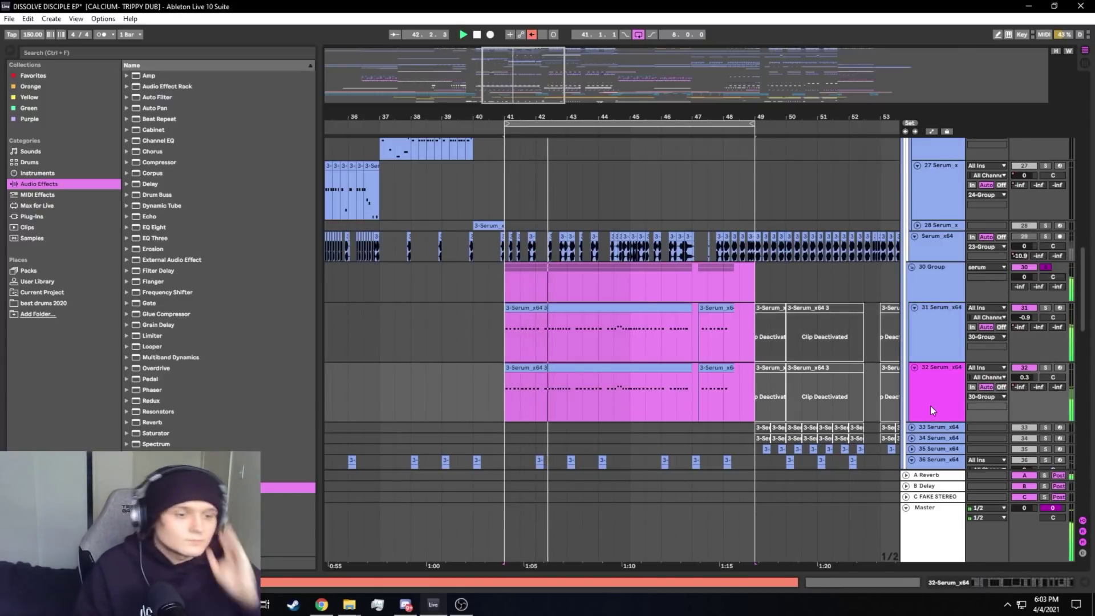
mouse_move(501, 62)
left_mouse_down()
mouse_move(502, 39)
mouse_move(512, 51)
left_mouse_up()
scroll(560, 234, "down", 3)
scroll(549, 231, "up", 2)
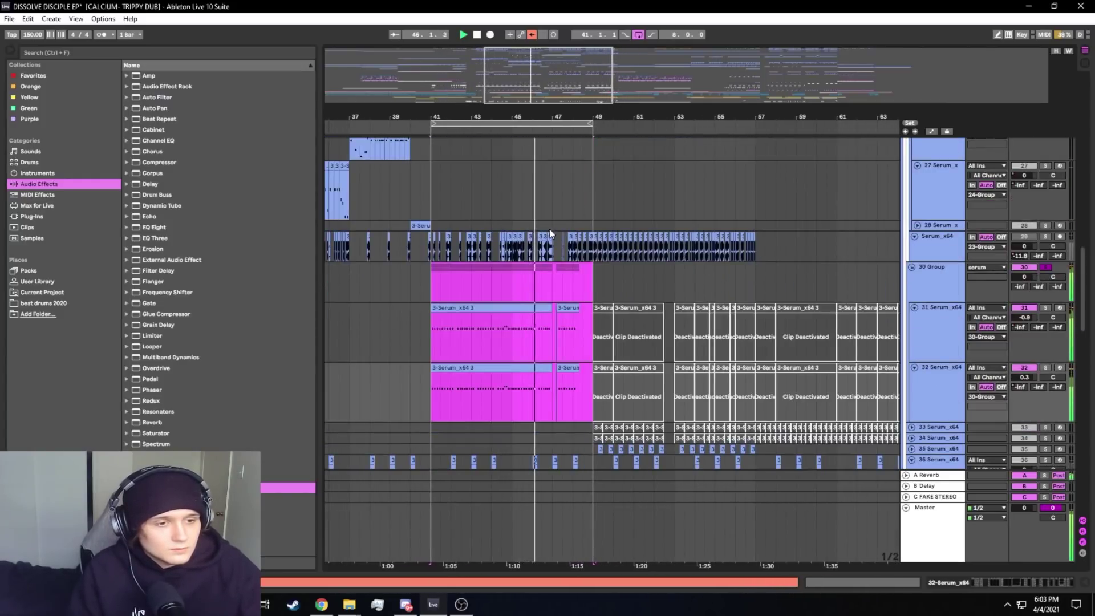
Solo track 39 in the phase plant group and audition it from bar 41, then view soloed track 43's clips around there
scroll(549, 228, "down", 1)
scroll(577, 251, "down", 5)
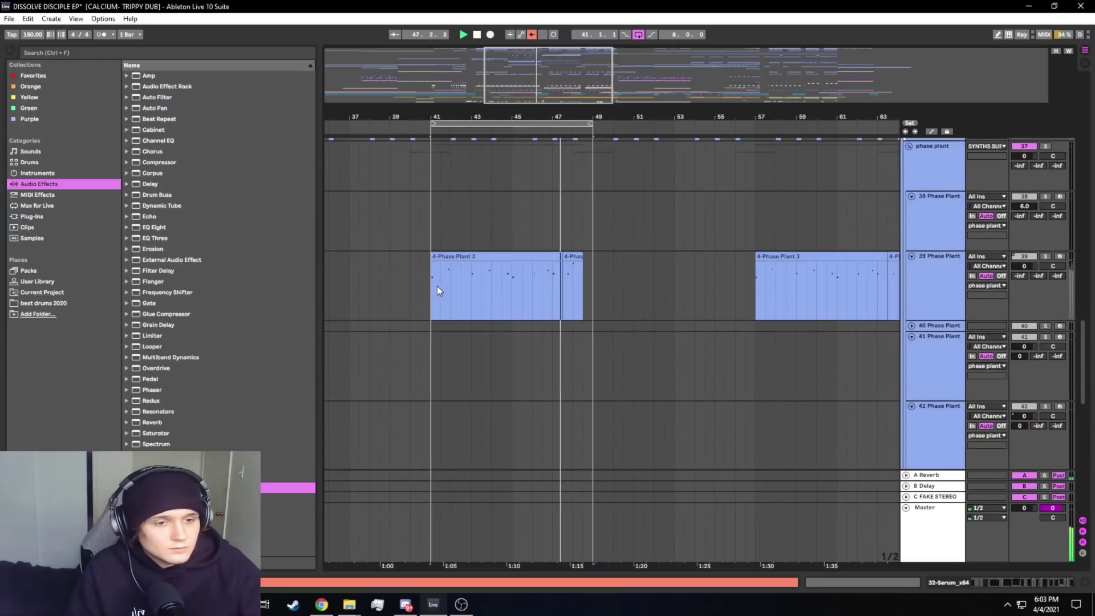
left_click(433, 287)
key("space")
left_click(1046, 256)
left_click(934, 282)
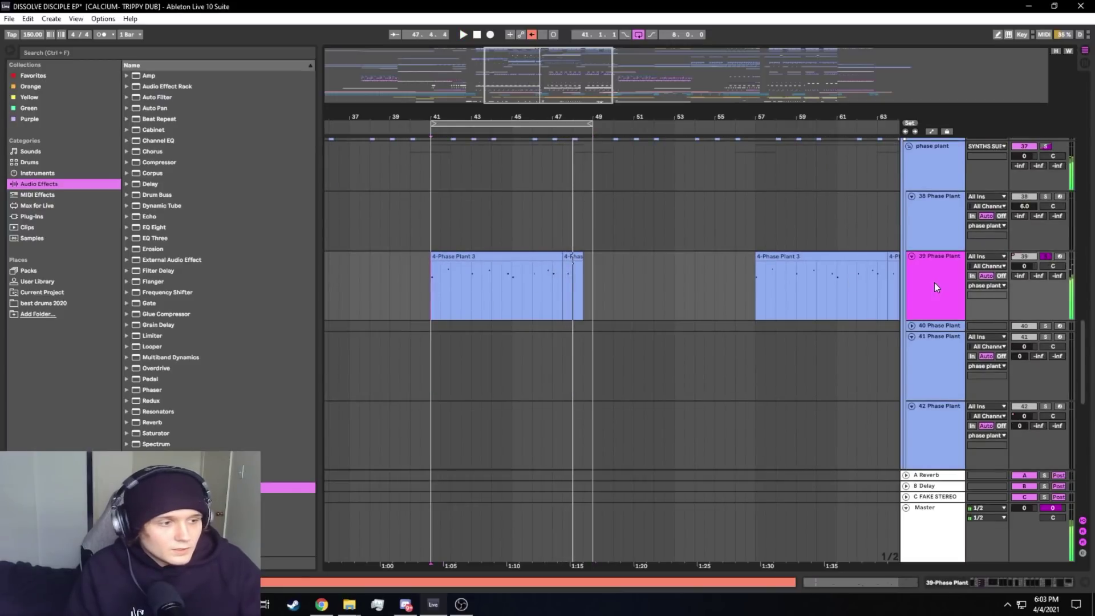
left_click(423, 284)
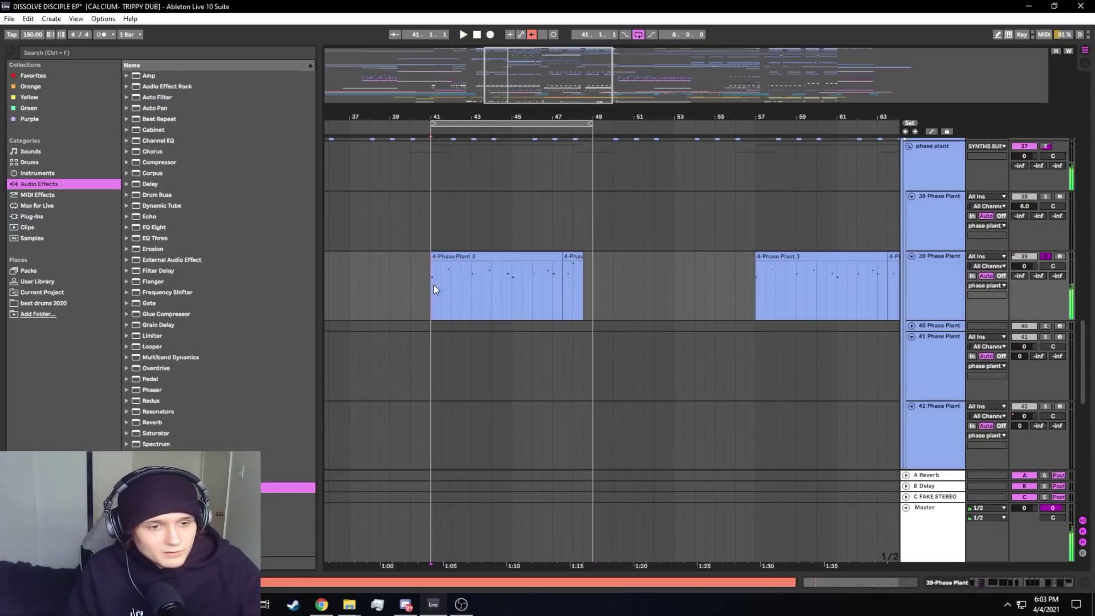
left_click_drag(433, 285, 540, 284)
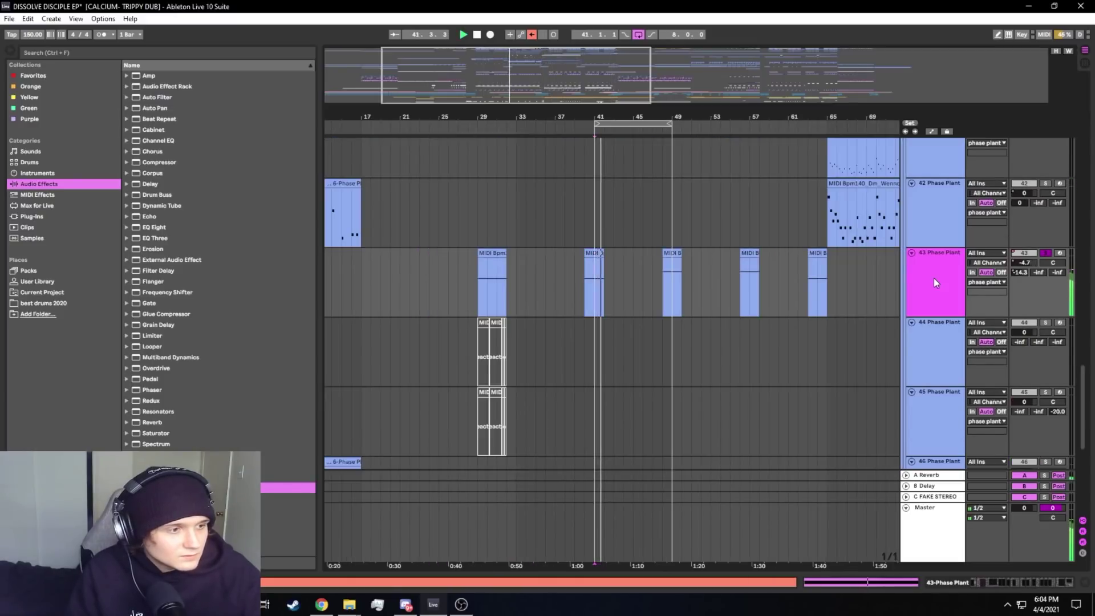
left_click_drag(532, 89, 535, 131)
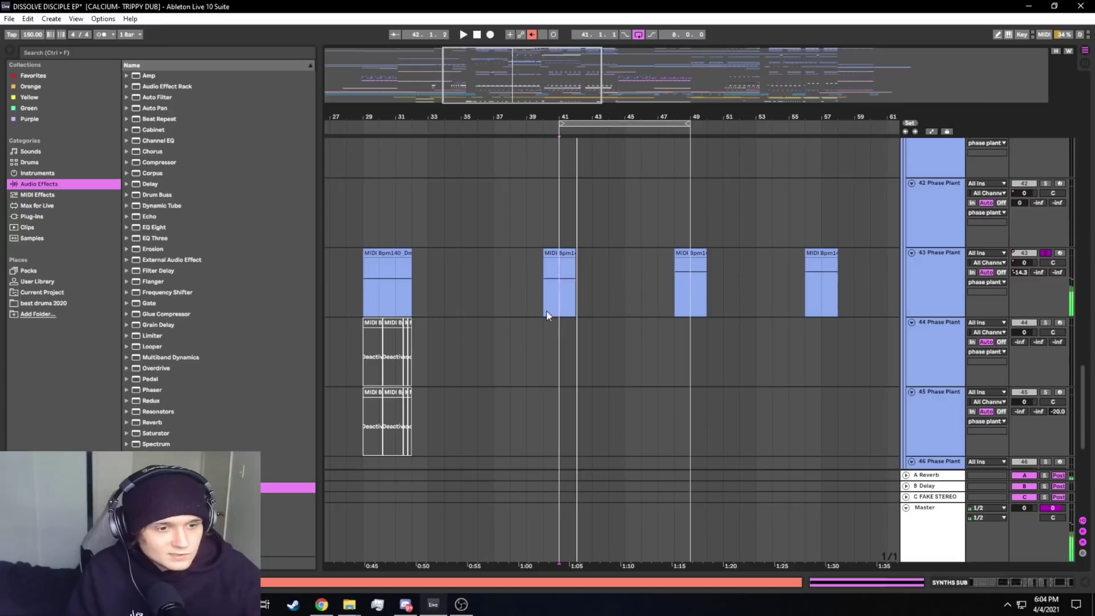
Solo the DRUMS group, select bars 41 to 49 on it and play them, then unsolo the group
left_click(547, 306)
left_click_drag(520, 81, 520, 117)
left_click(535, 279)
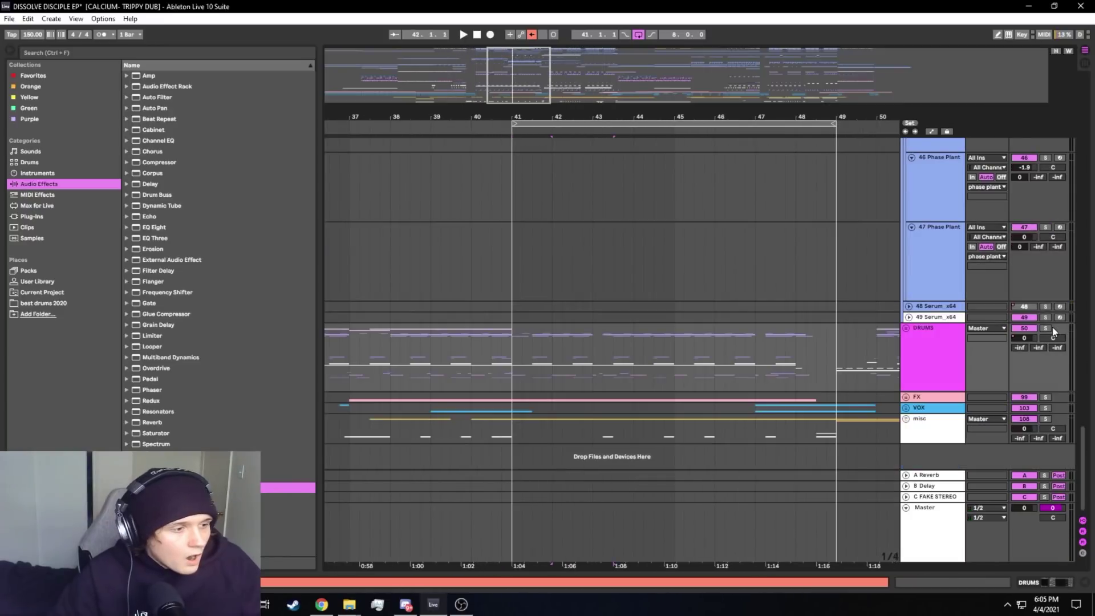
left_click(1049, 328)
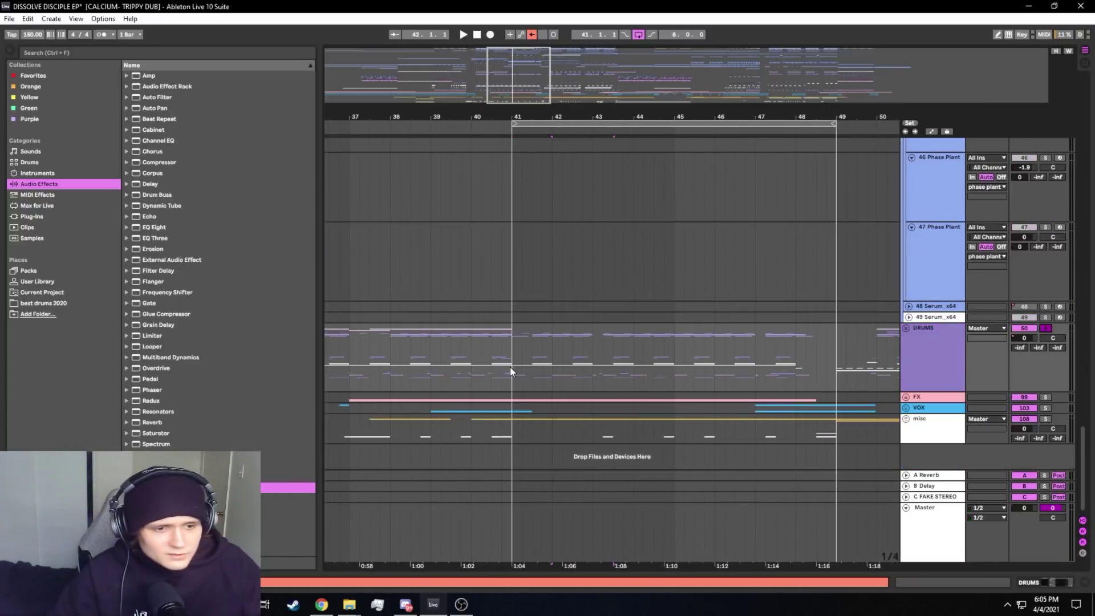
left_click_drag(509, 367, 836, 365)
key("space")
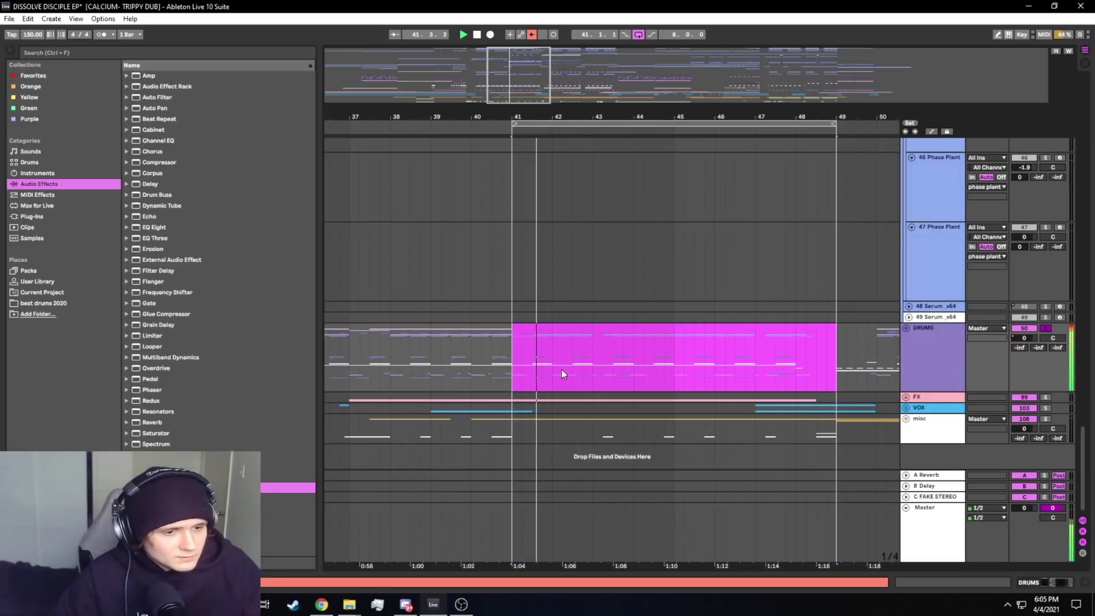
left_click_drag(508, 94, 507, 81)
scroll(508, 82, "up", 2)
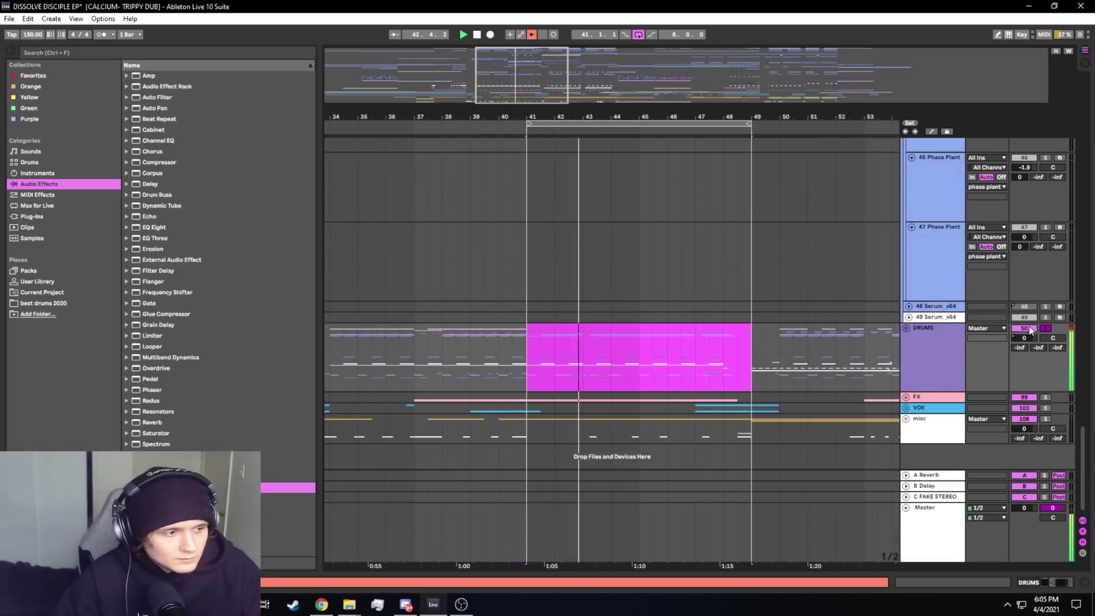
left_click(1046, 328)
Solo the FX group at bar 41 and unfold it to show its tracks
left_click(524, 400)
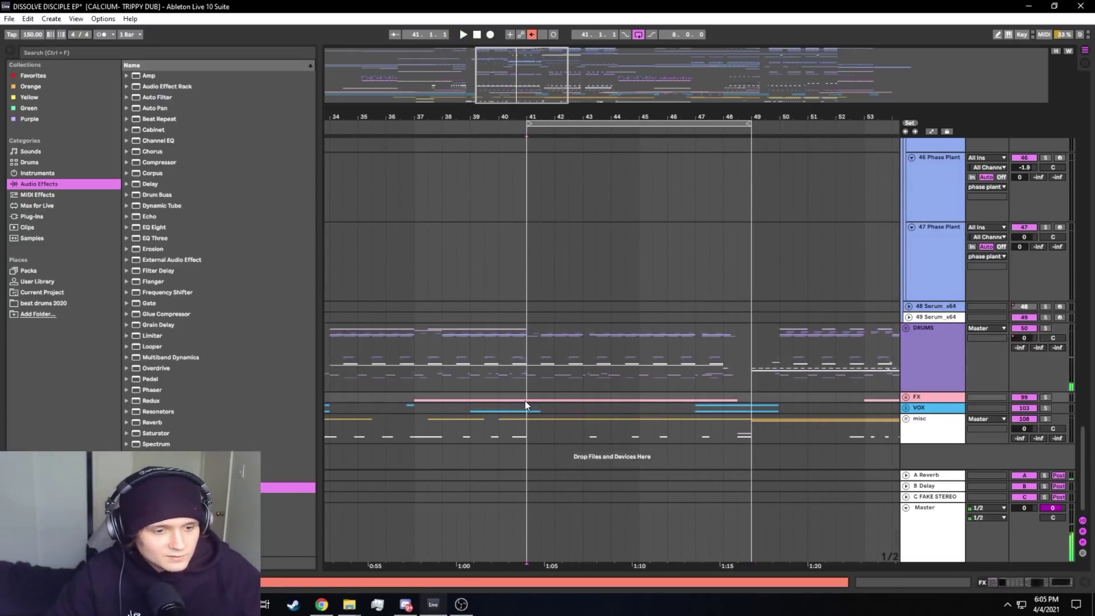
left_click(933, 385)
left_click(931, 409)
left_click(932, 396)
left_click(1045, 397)
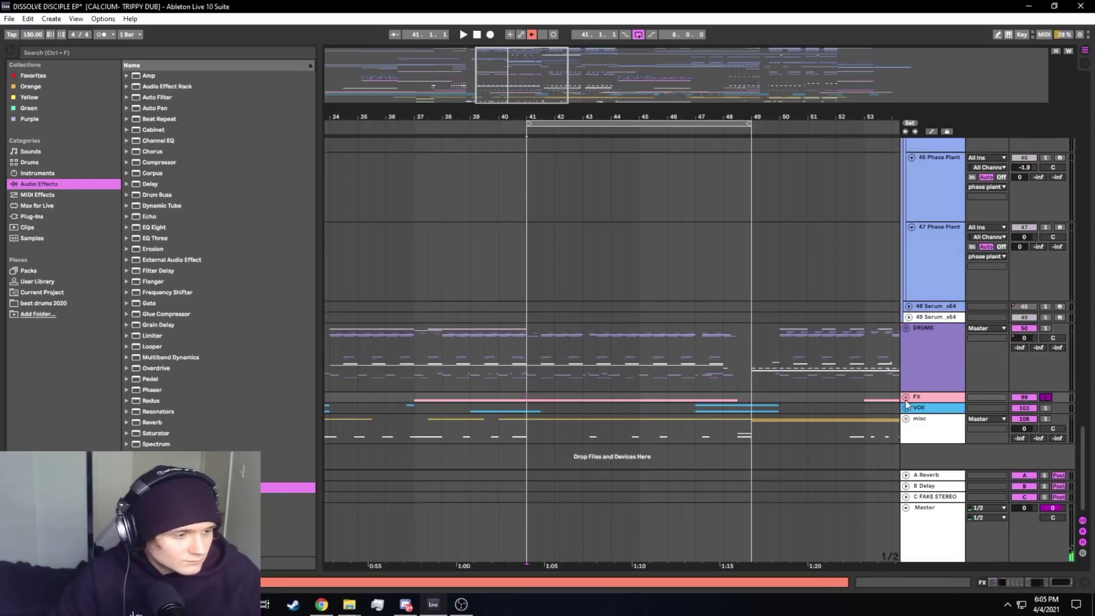
left_click(910, 388)
left_click(910, 407)
left_click(907, 396)
left_click(907, 398)
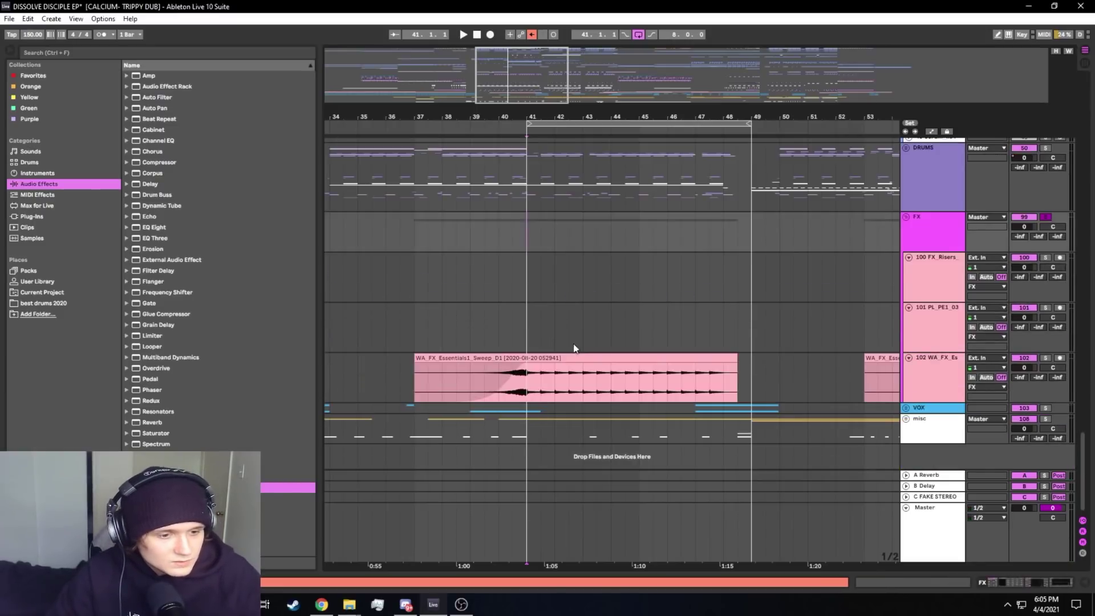
Solo track 102 and play its sweep clip from bar 41, then close the MondoMod window and unsolo the track
left_click(1046, 358)
left_click(1046, 358)
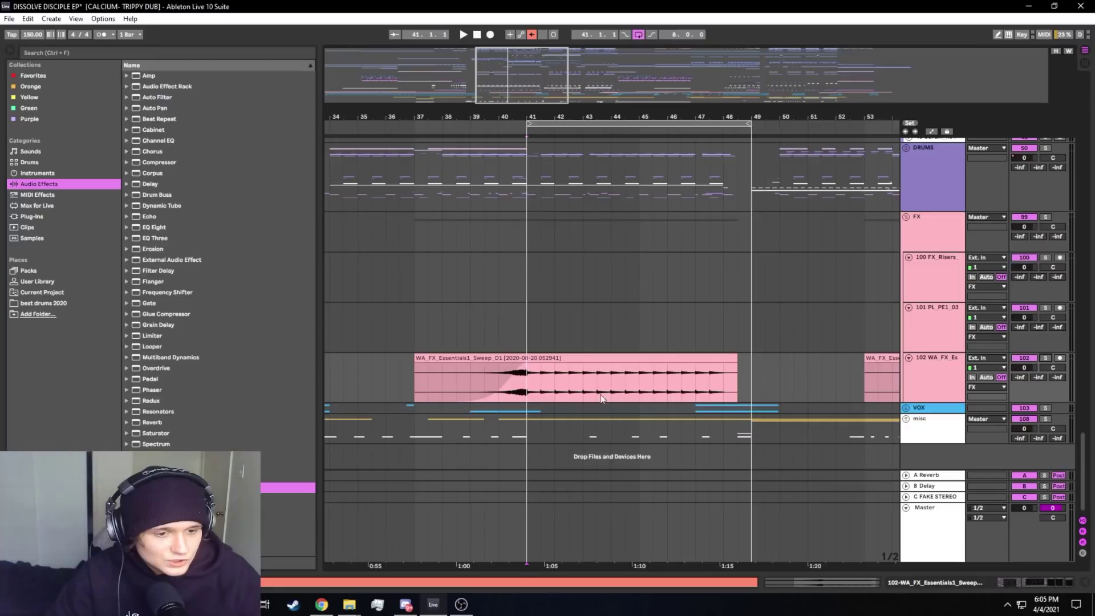
left_click_drag(507, 387, 539, 385)
left_click_drag(540, 117, 449, 317)
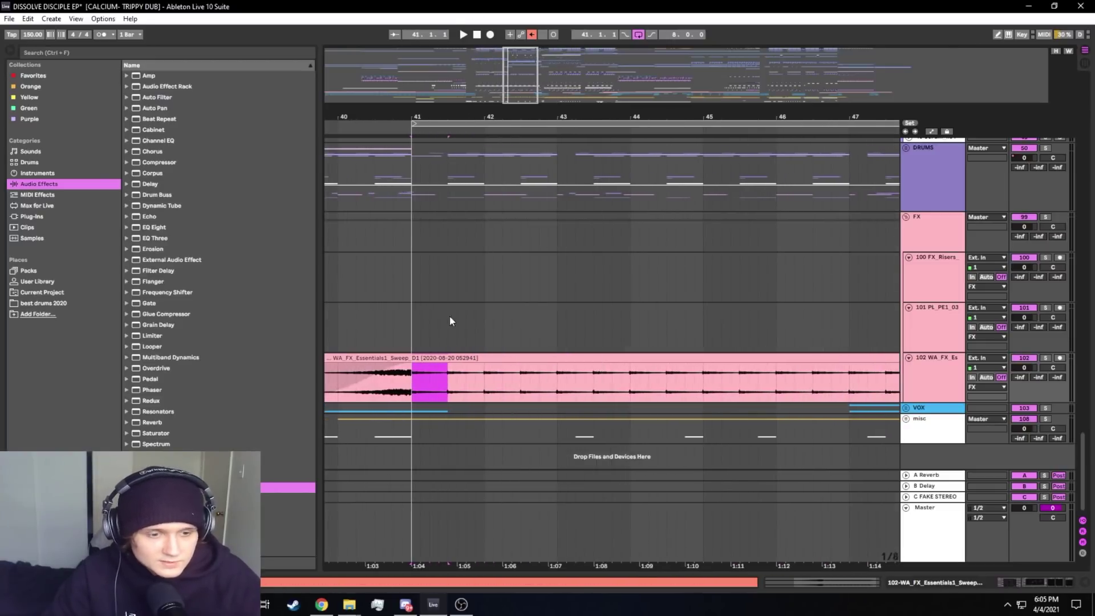
key("space")
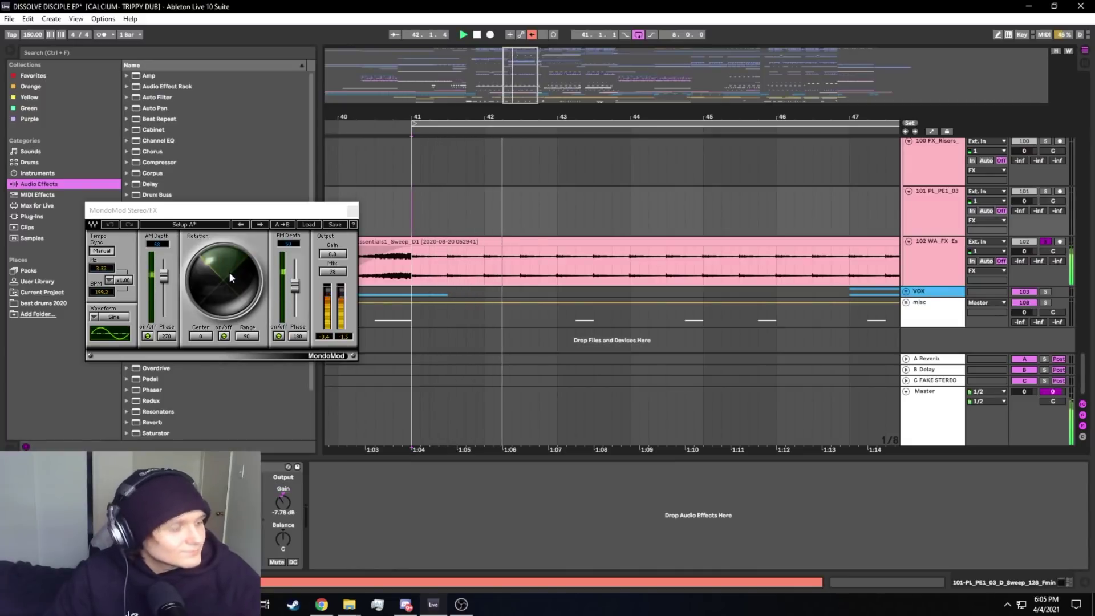
left_click(351, 210)
left_click(1044, 241)
Audition the VOX group from bar 41, then place the playback position at bar 41 on the misc group
left_click(408, 293)
key("space")
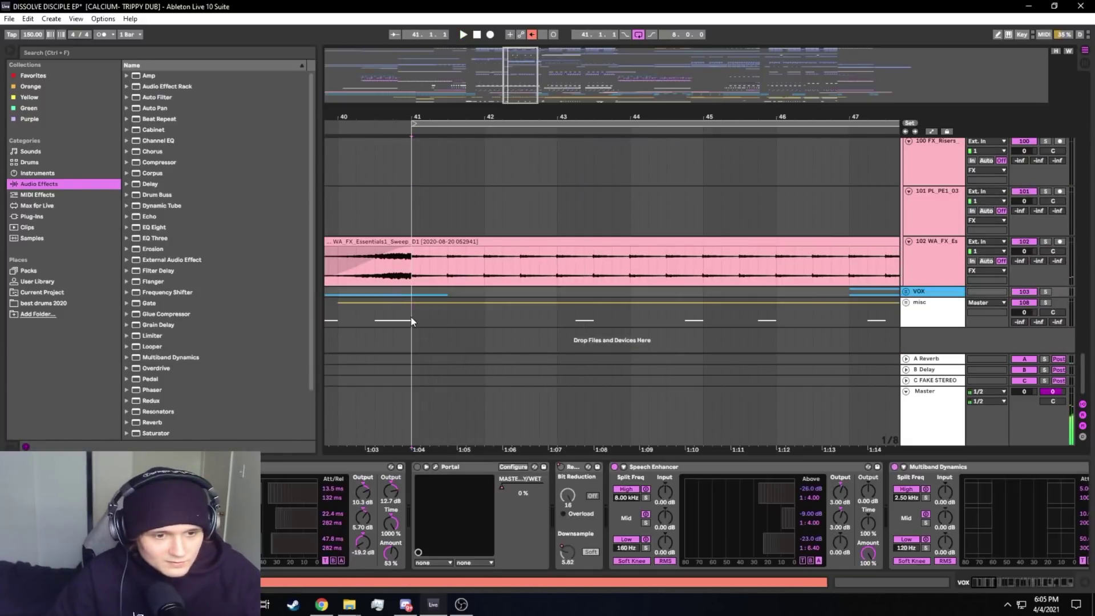
left_click(411, 317)
left_click(946, 317)
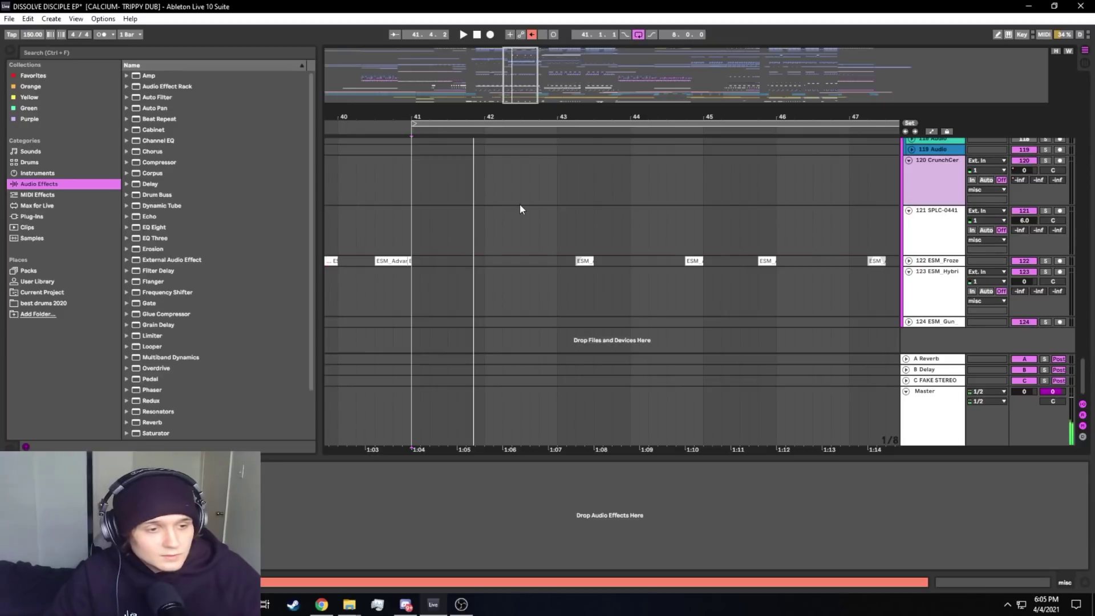
Inspect the ESM clip on track 122 near bar 43, then fold the misc group
left_click(573, 250)
left_click(577, 258)
scroll(850, 214, "up", 5)
left_click(908, 208)
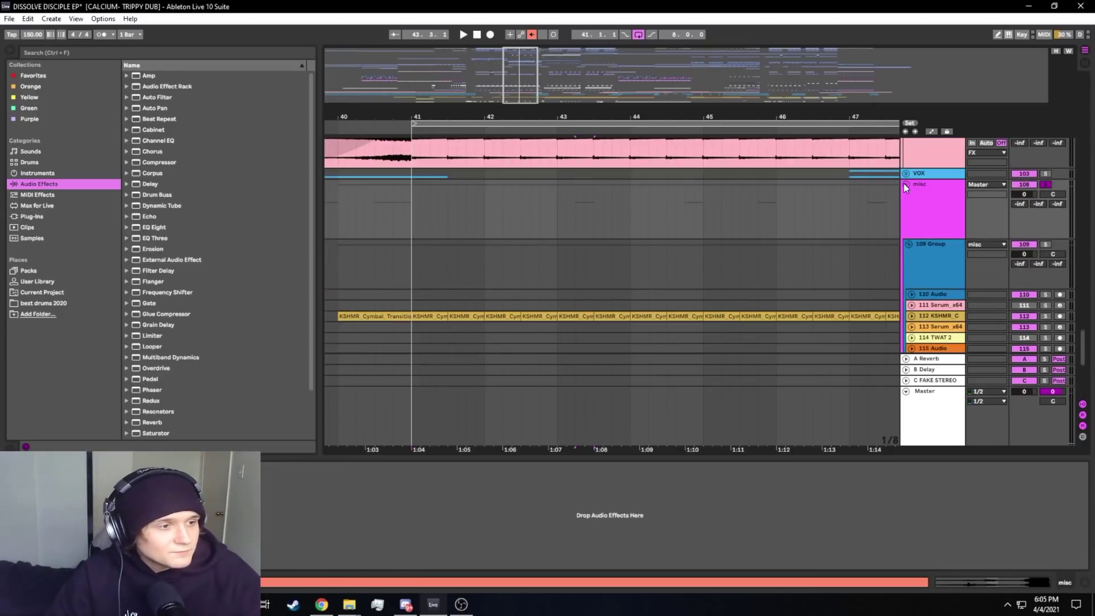
left_click(905, 185)
Show the whole arrangement and examine the FX tracks and the VOX and misc groups across it
key("minus")
key("minus")
key("minus")
key("minus")
key("minus")
scroll(631, 249, "up", 4)
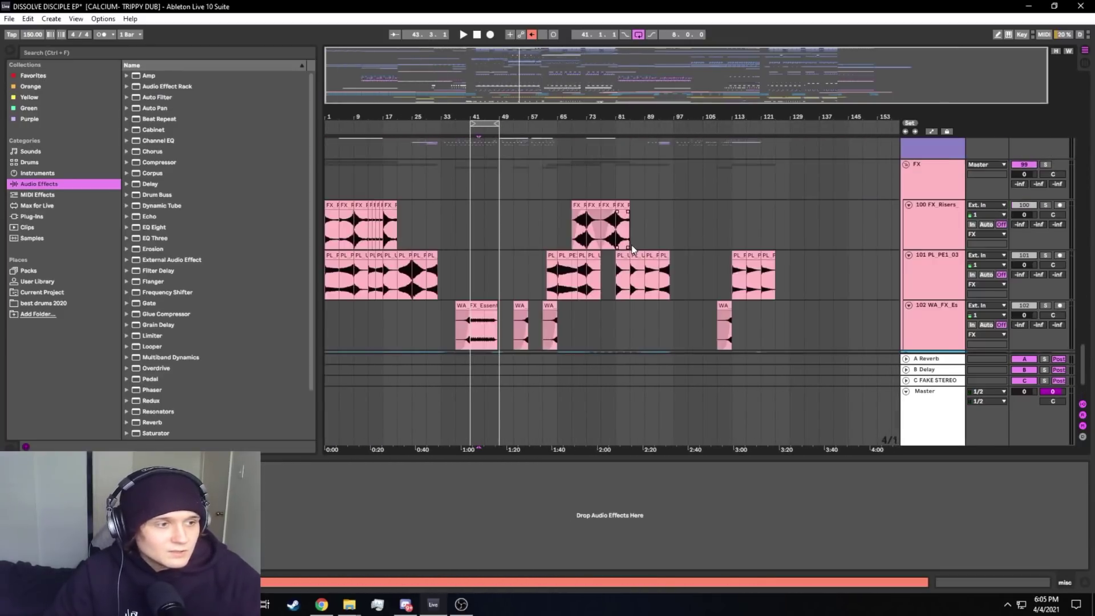
scroll(632, 248, "up", 4)
scroll(631, 251, "down", 6)
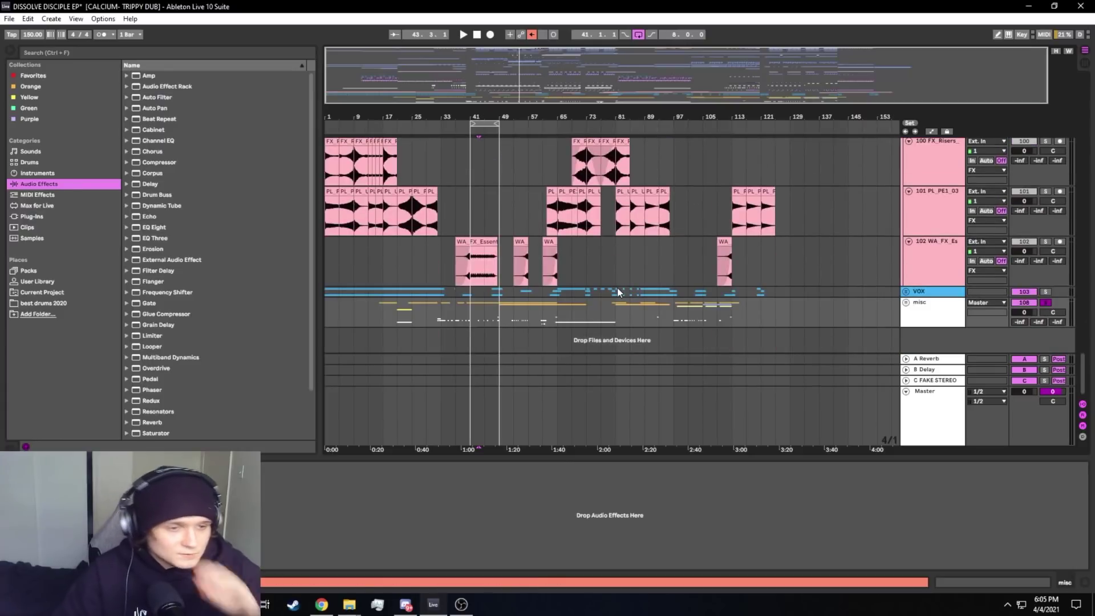